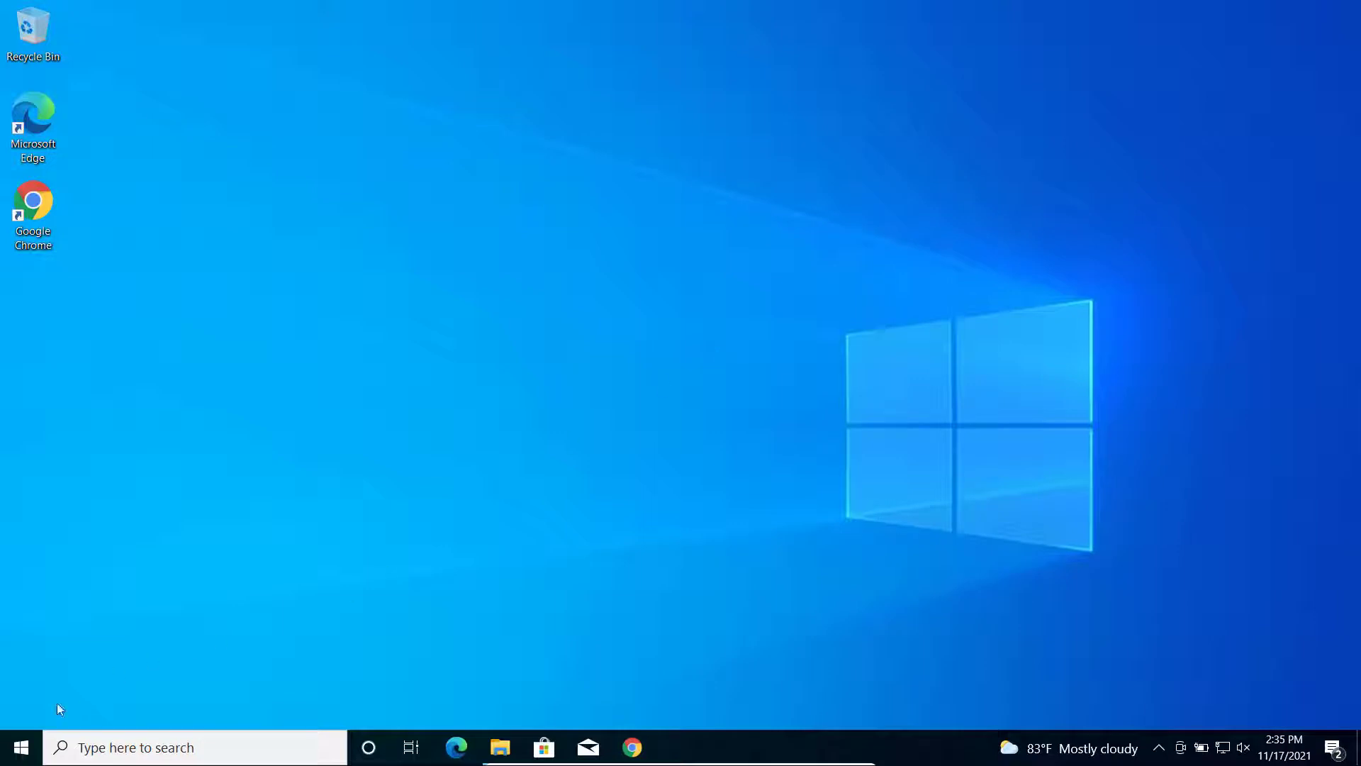
# - Launch PC Health Check from the Start menu's Recently added list
pyautogui.click(21, 747)
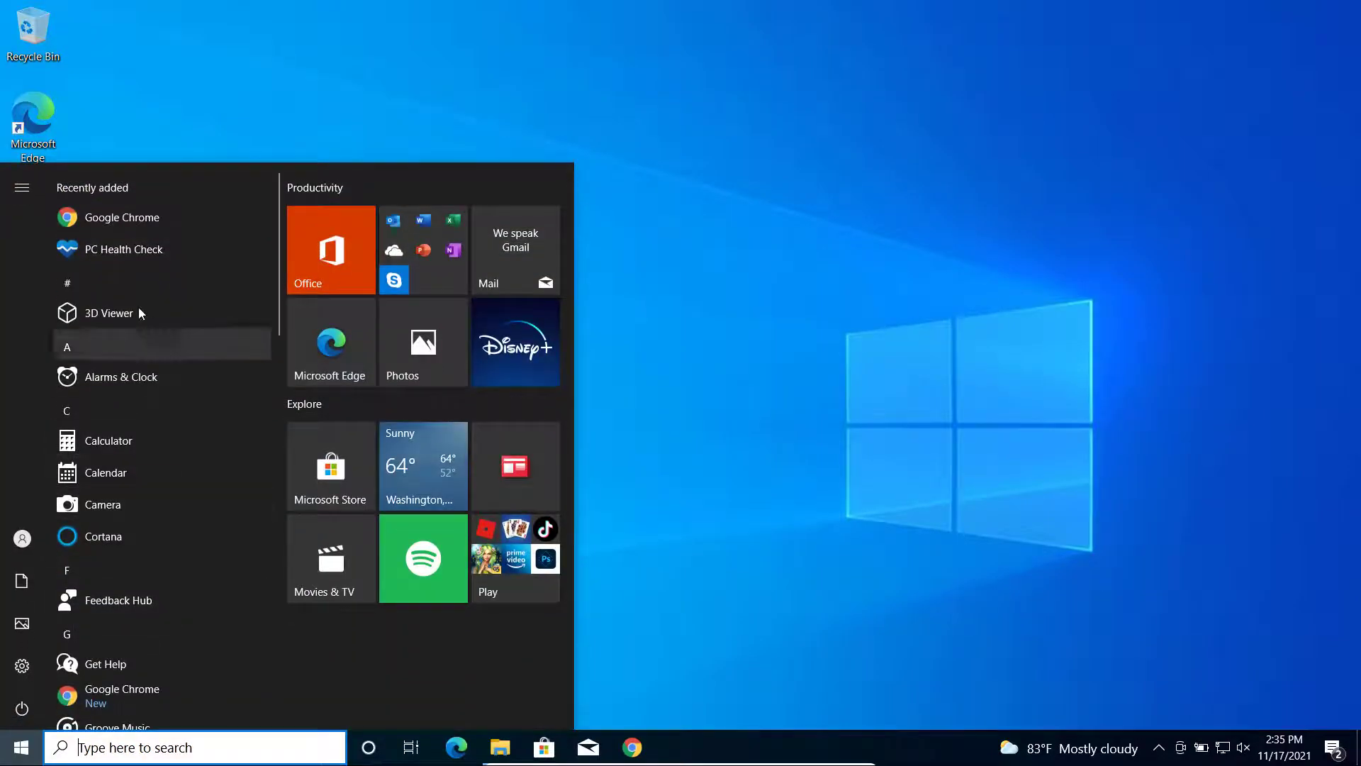
pyautogui.click(125, 254)
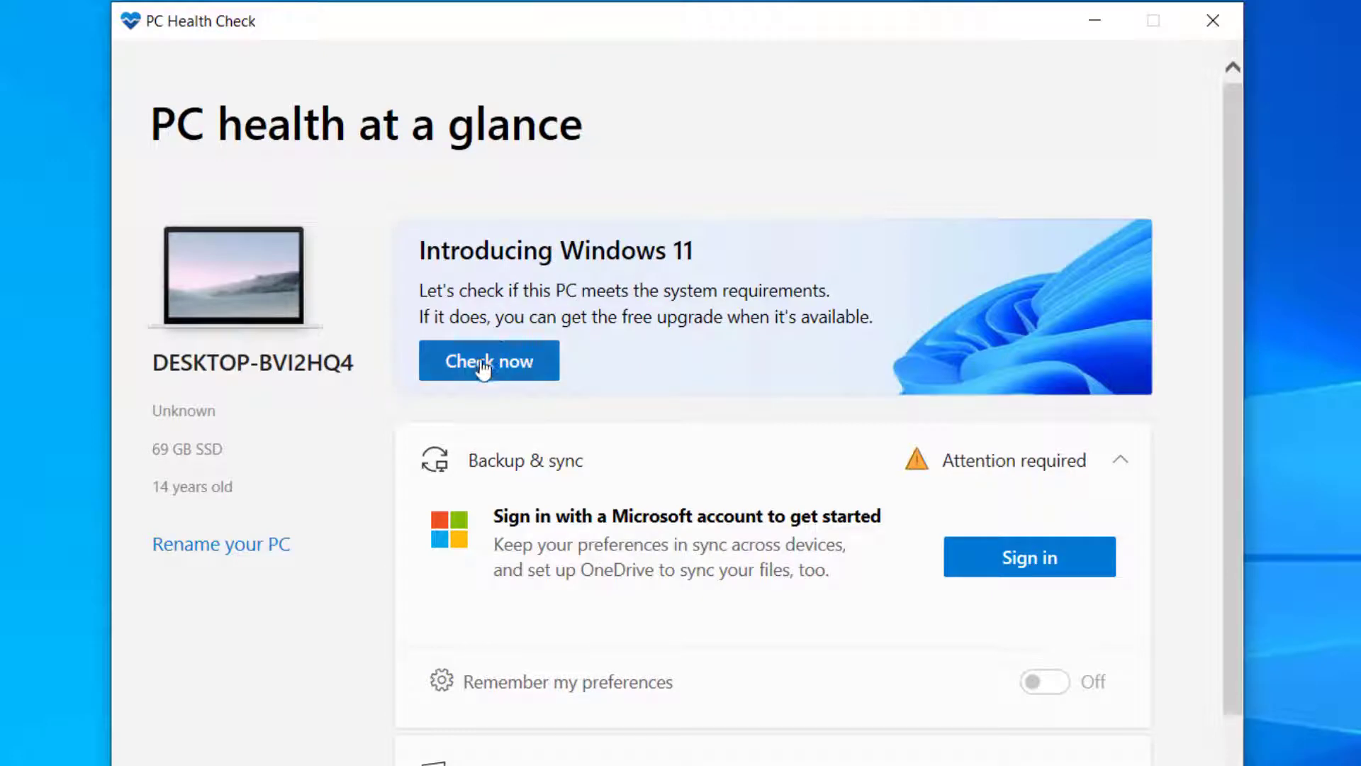
# - Run the Windows 11 check, which reports no Secure Boot and no TPM 2.0, then dismiss it
pyautogui.click(485, 369)
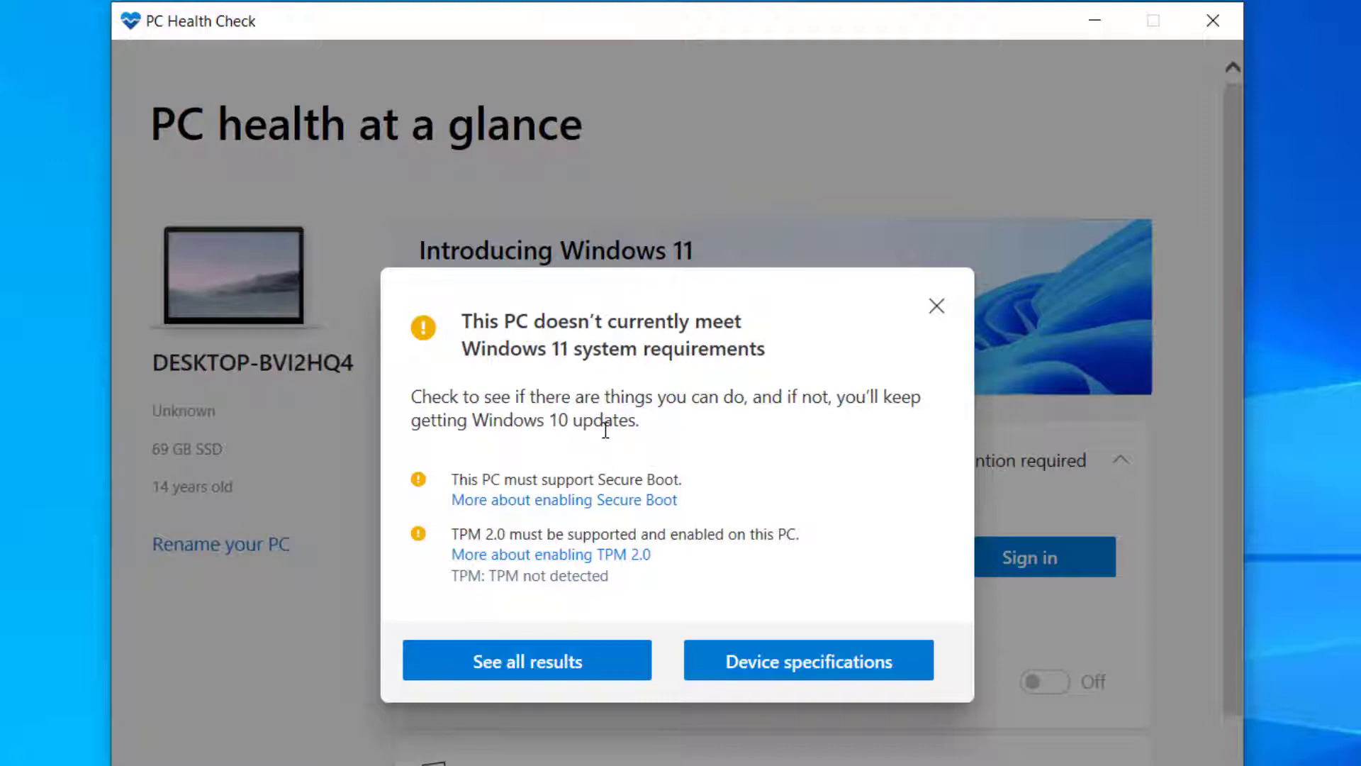
pyautogui.click(935, 307)
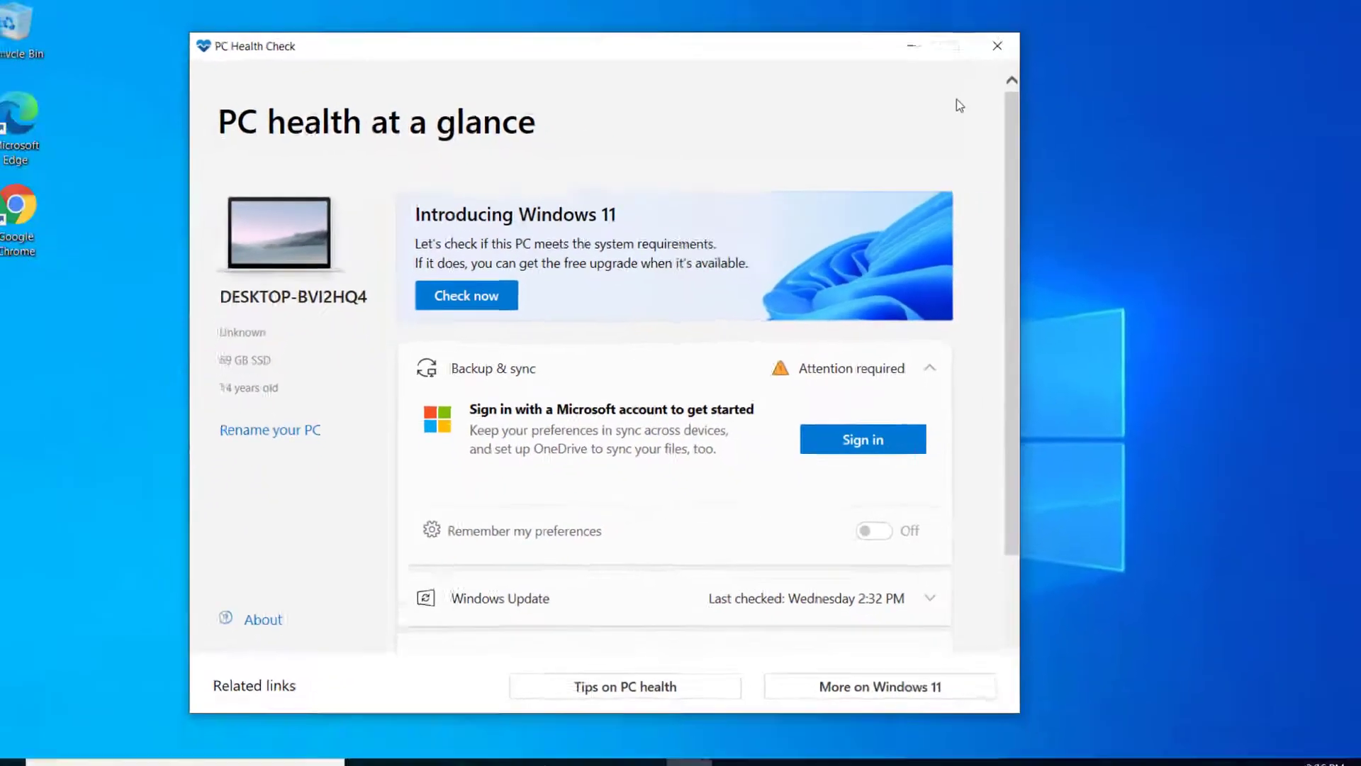
# - Close PC Health Check and load Microsoft's Windows 11 download page in Chrome
pyautogui.hotkey('alt', 'F4')
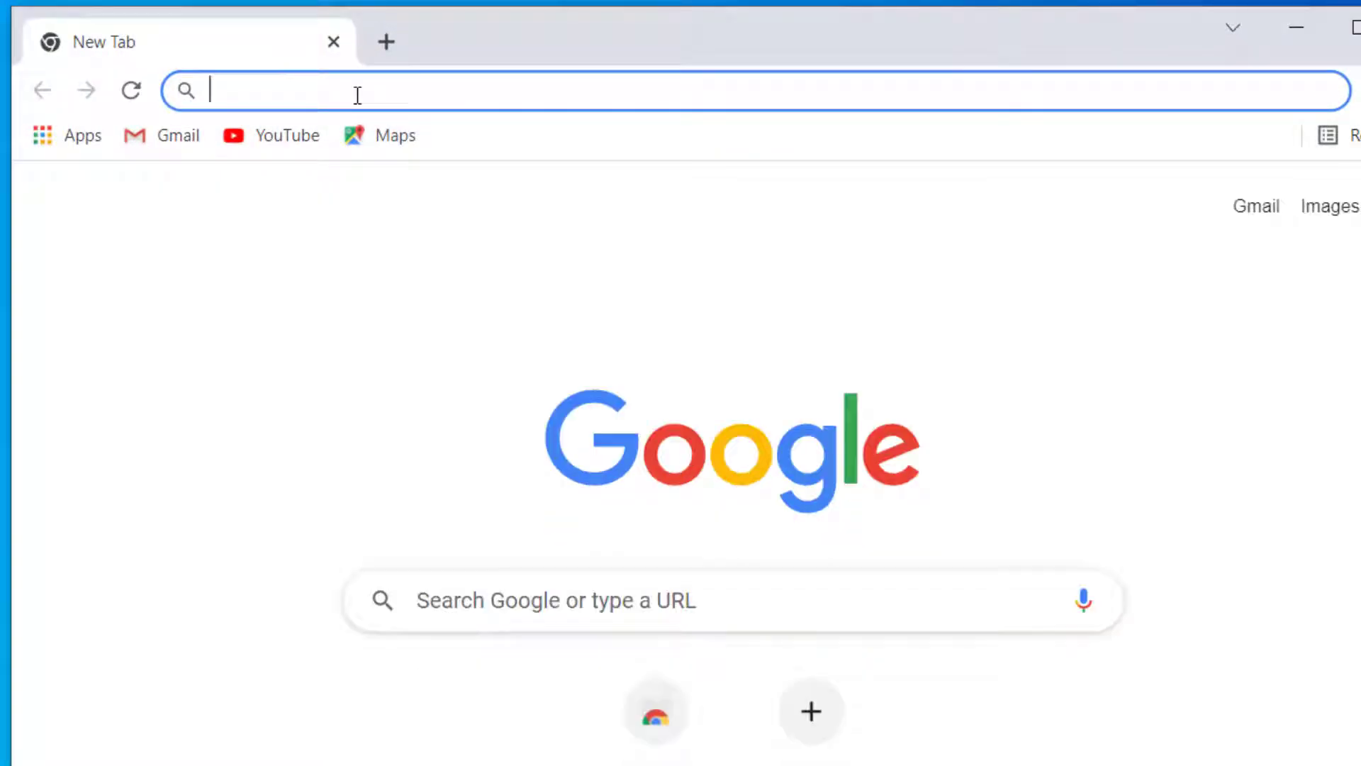
pyautogui.write('https://www.microsoft.com/en-us/software-download/windows11')
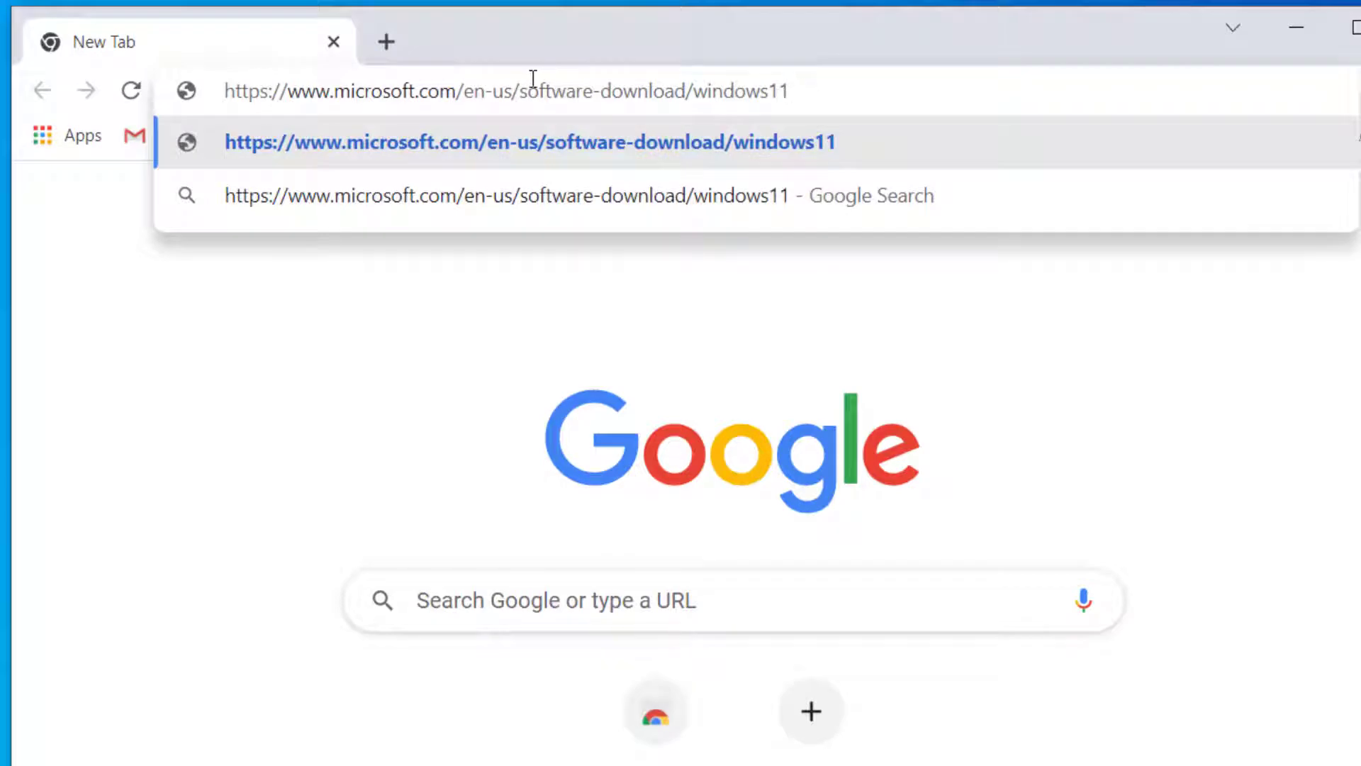
pyautogui.press('Return')
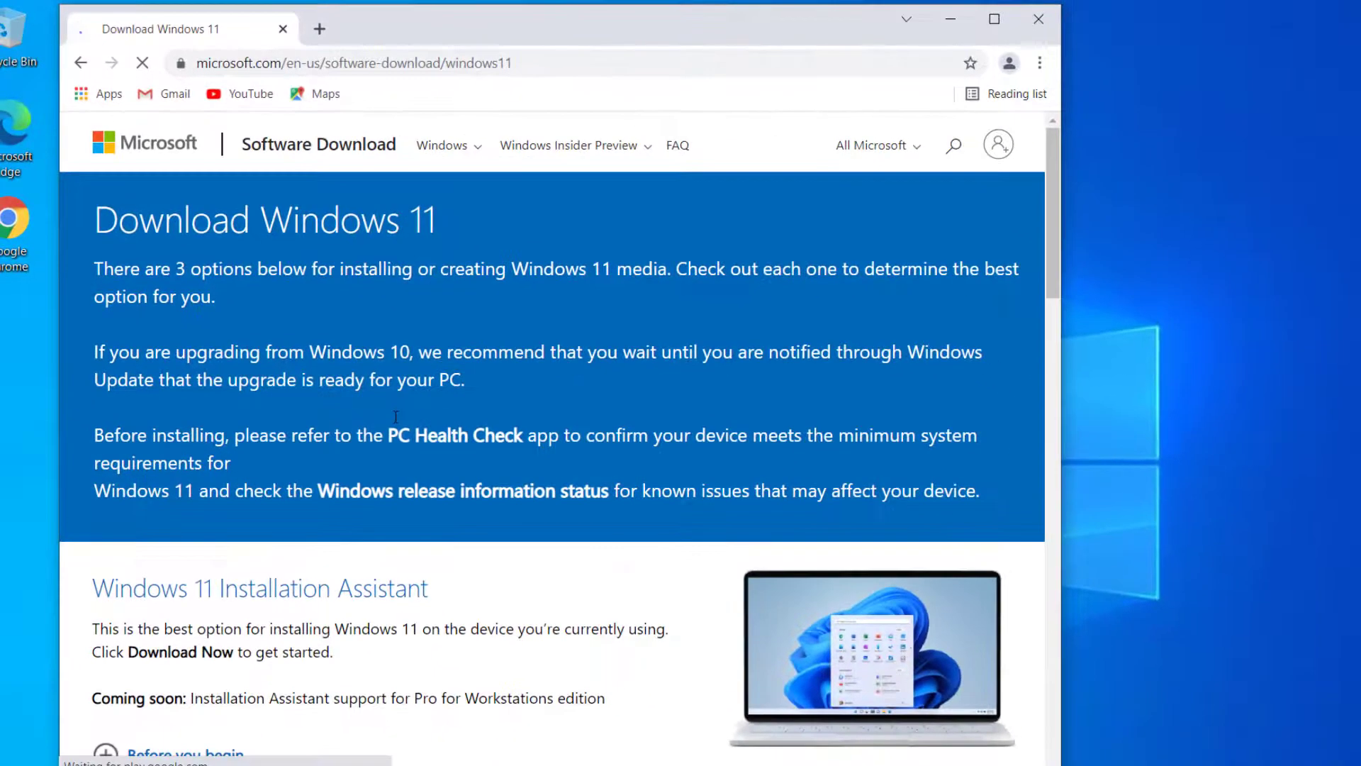
pyautogui.scroll(-4, 463, 542)
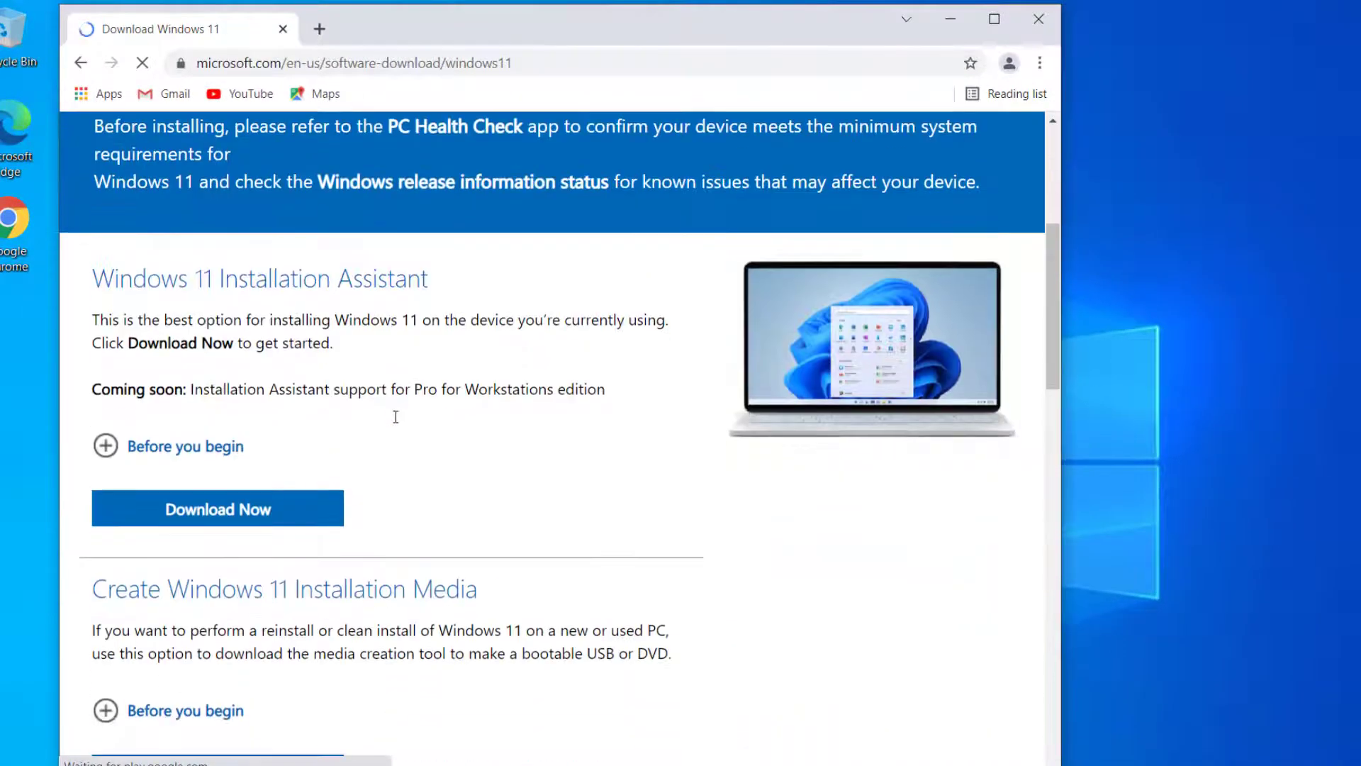
pyautogui.scroll(-5, 356, 544)
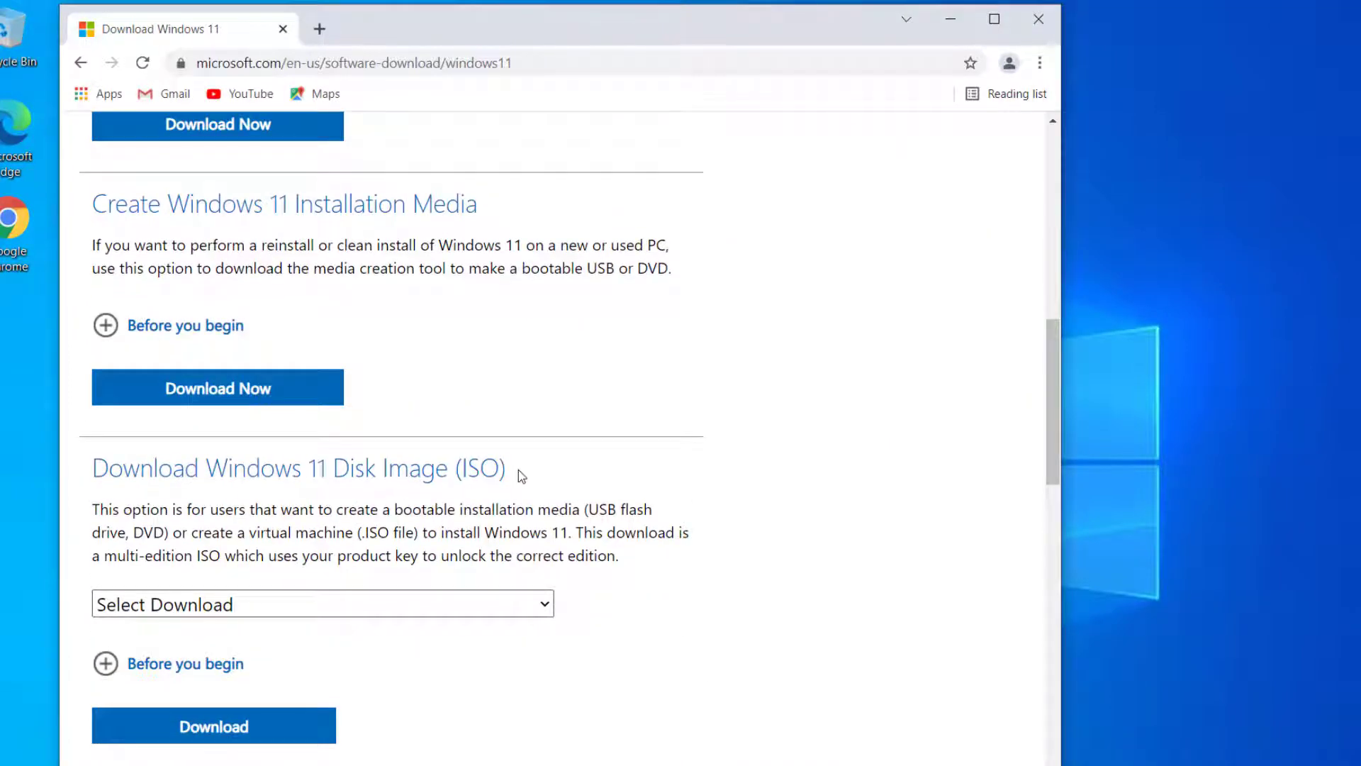
# - Select Windows 11 under Download Windows 11 Disk Image (ISO) and request the download
pyautogui.moveTo(519, 469); pyautogui.dragTo(105, 477)
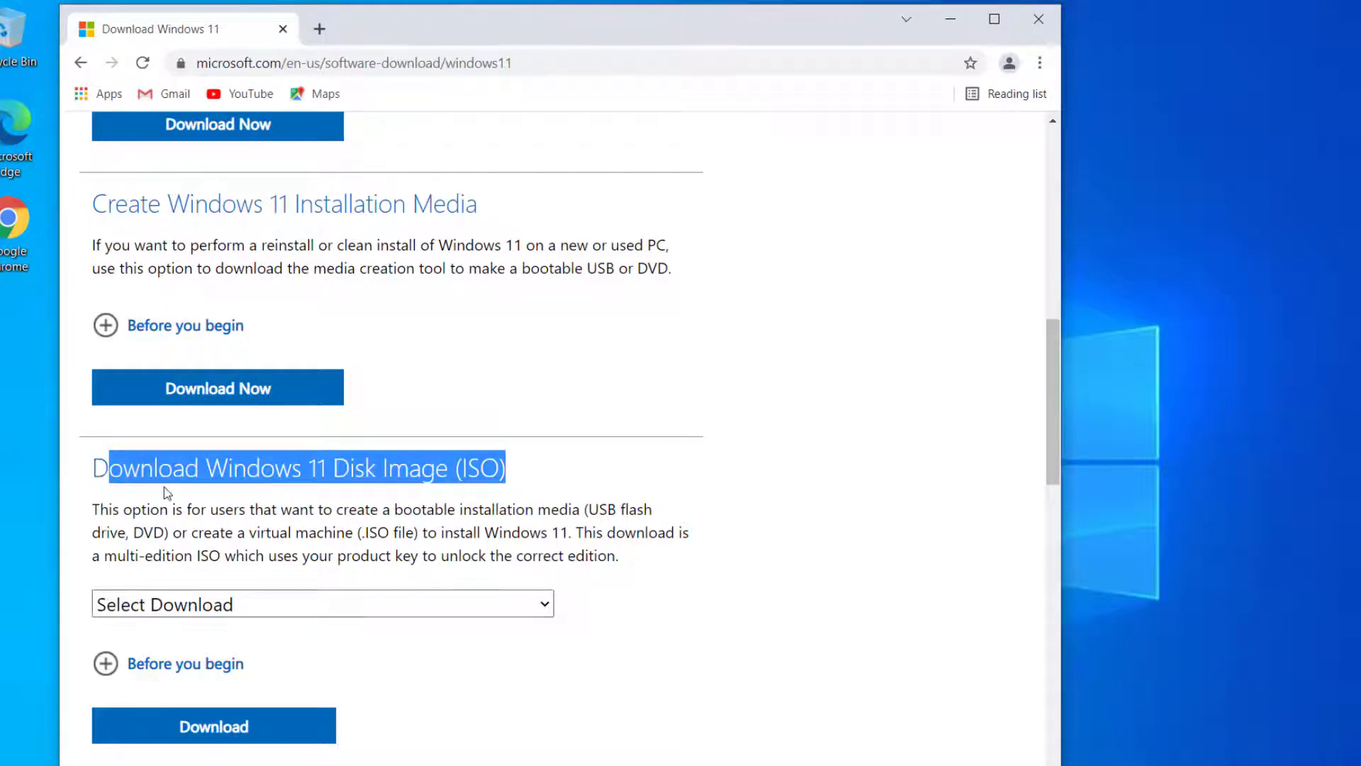
pyautogui.click(196, 493)
pyautogui.click(220, 606)
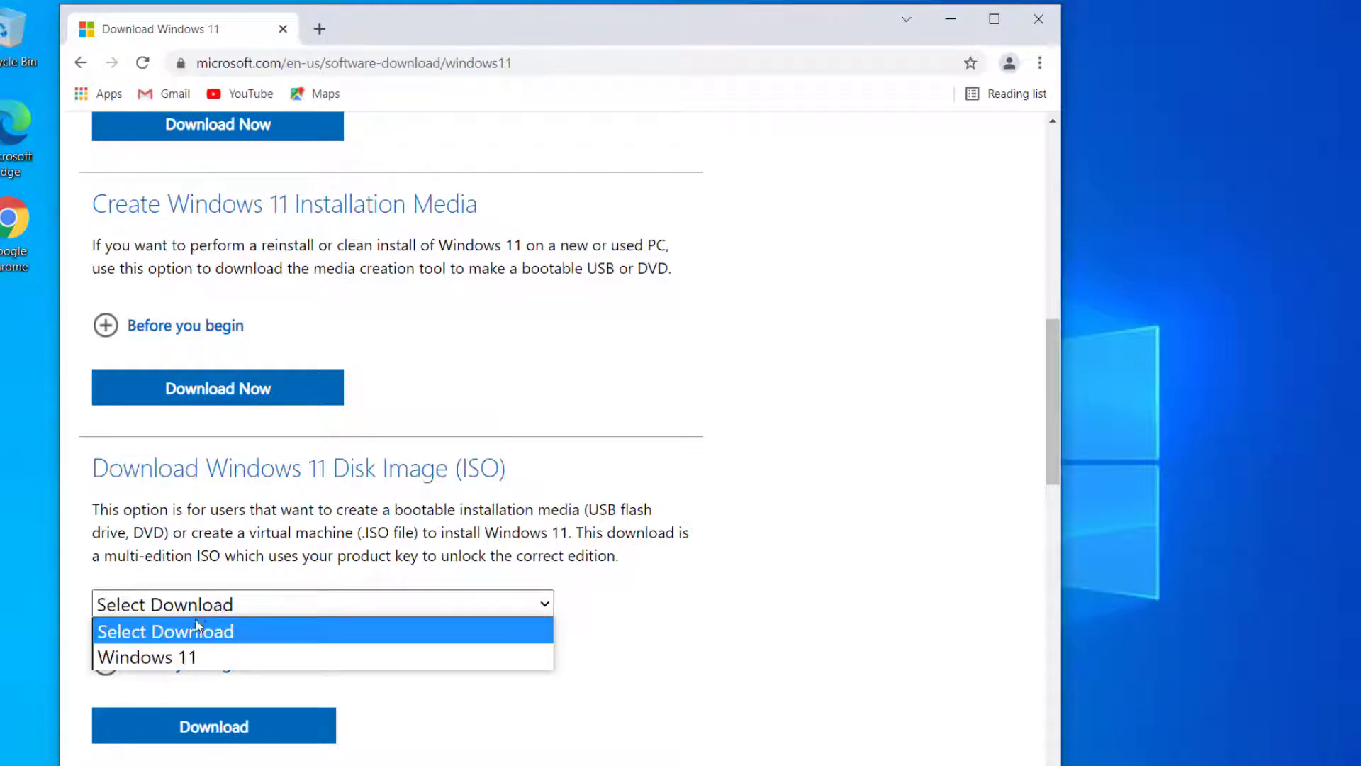
pyautogui.click(164, 656)
pyautogui.scroll(-1, 329, 657)
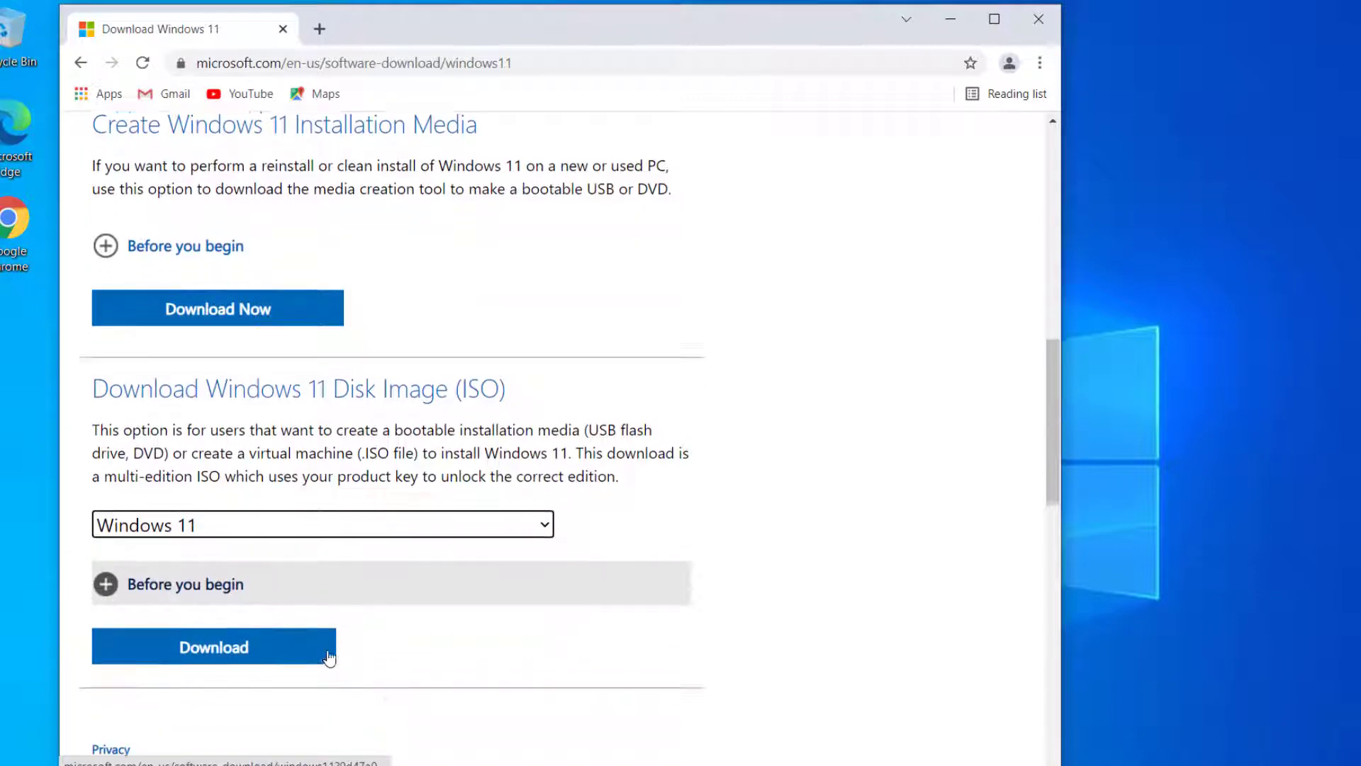
pyautogui.click(214, 638)
pyautogui.scroll(-5, 214, 637)
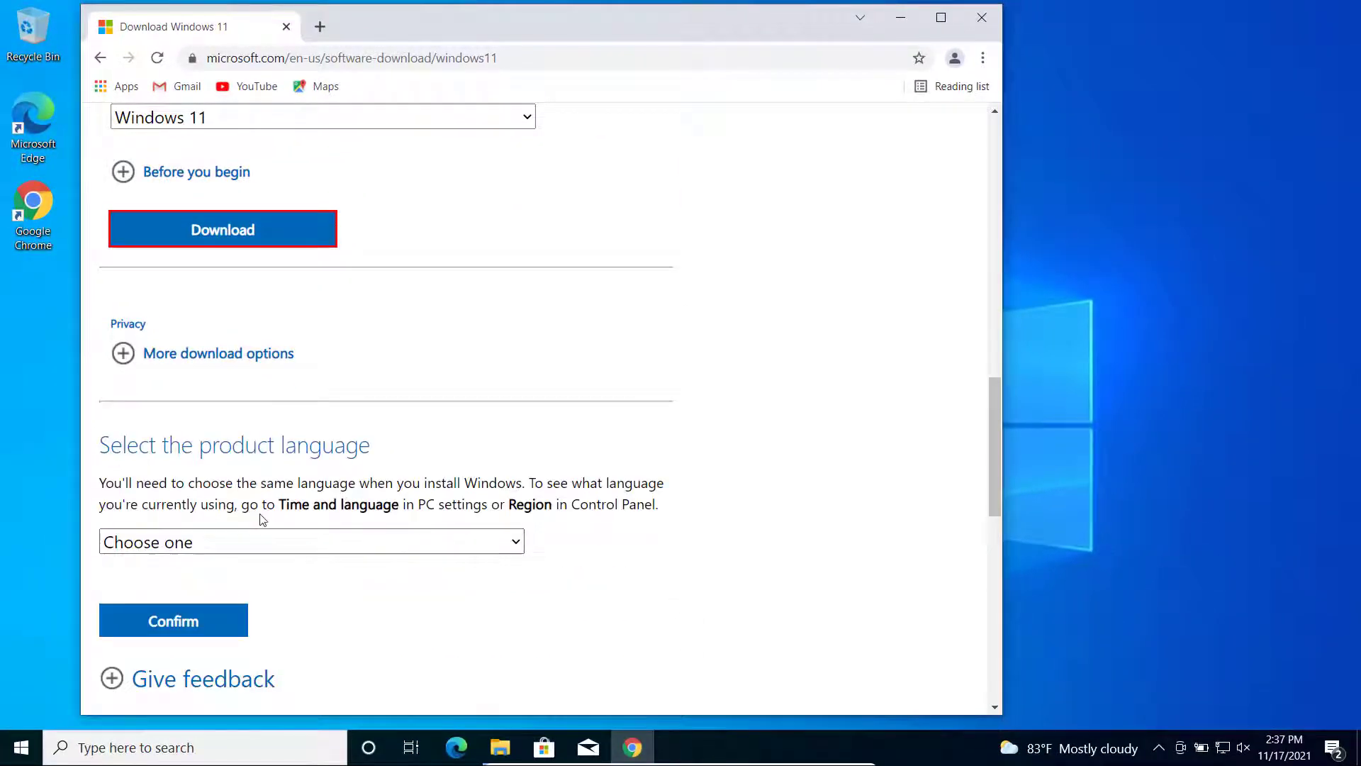
# - Confirm English as the product language and start the 64-bit Windows 11 ISO download
pyautogui.scroll(-2, 261, 520)
pyautogui.click(209, 364)
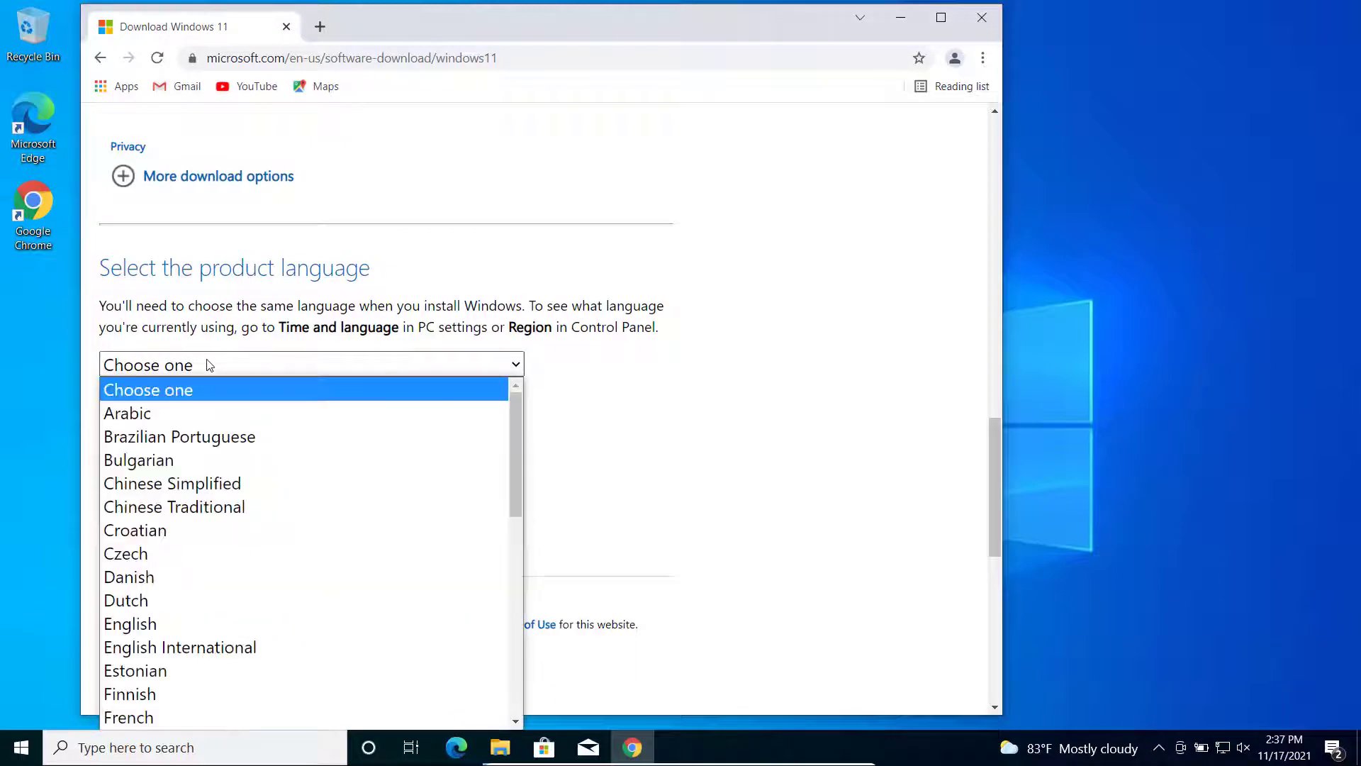
pyautogui.click(144, 624)
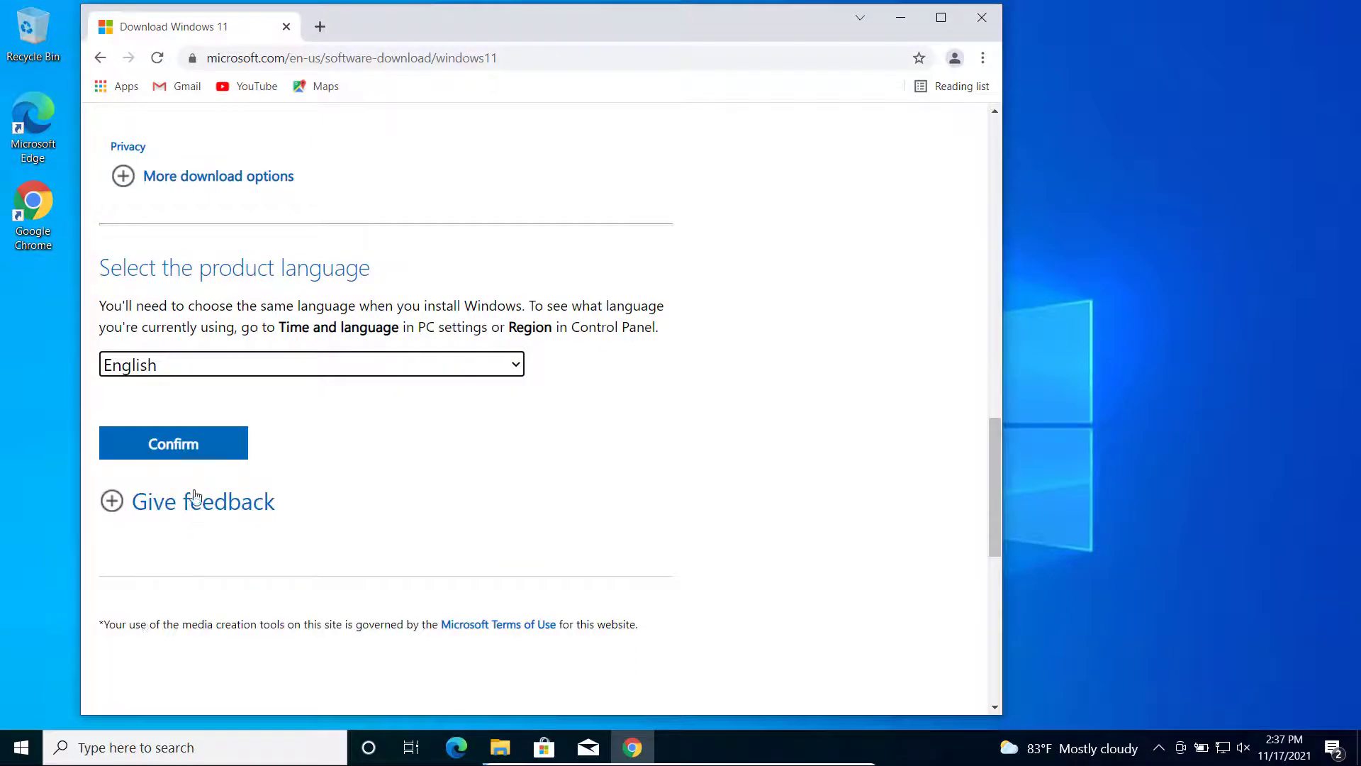
pyautogui.click(178, 445)
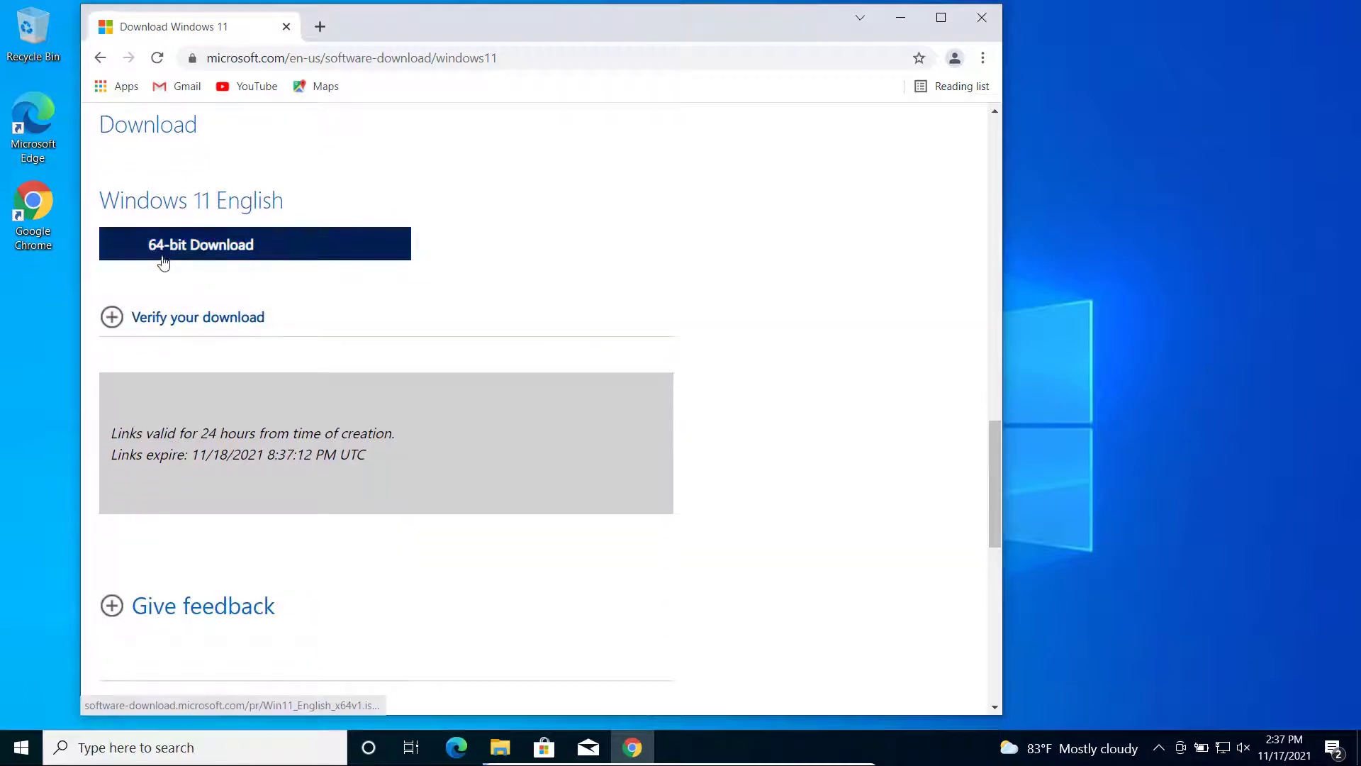
pyautogui.click(270, 257)
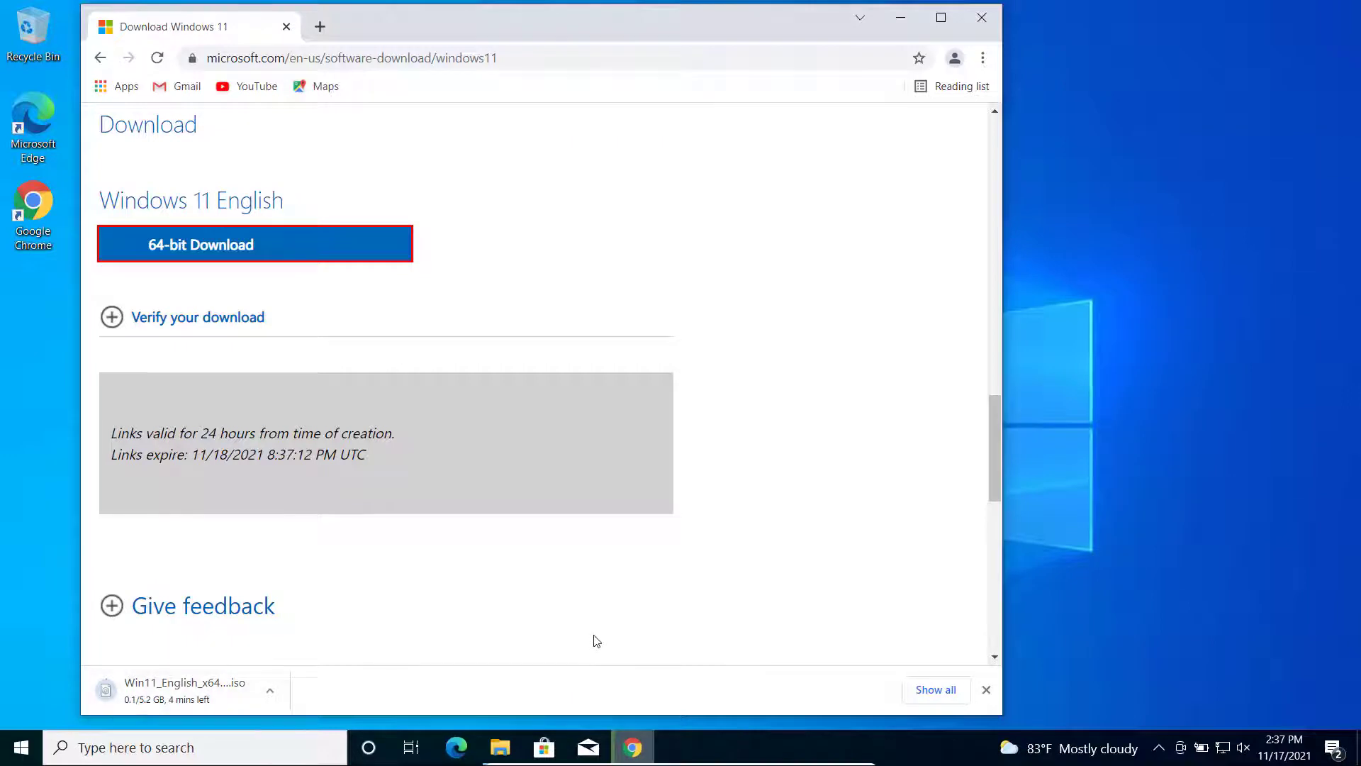
# - Check Win11_English_x64v1.iso in Chrome's downloads and Downloads folder, then return to the download page
pyautogui.hotkey('ctrl', 'j')
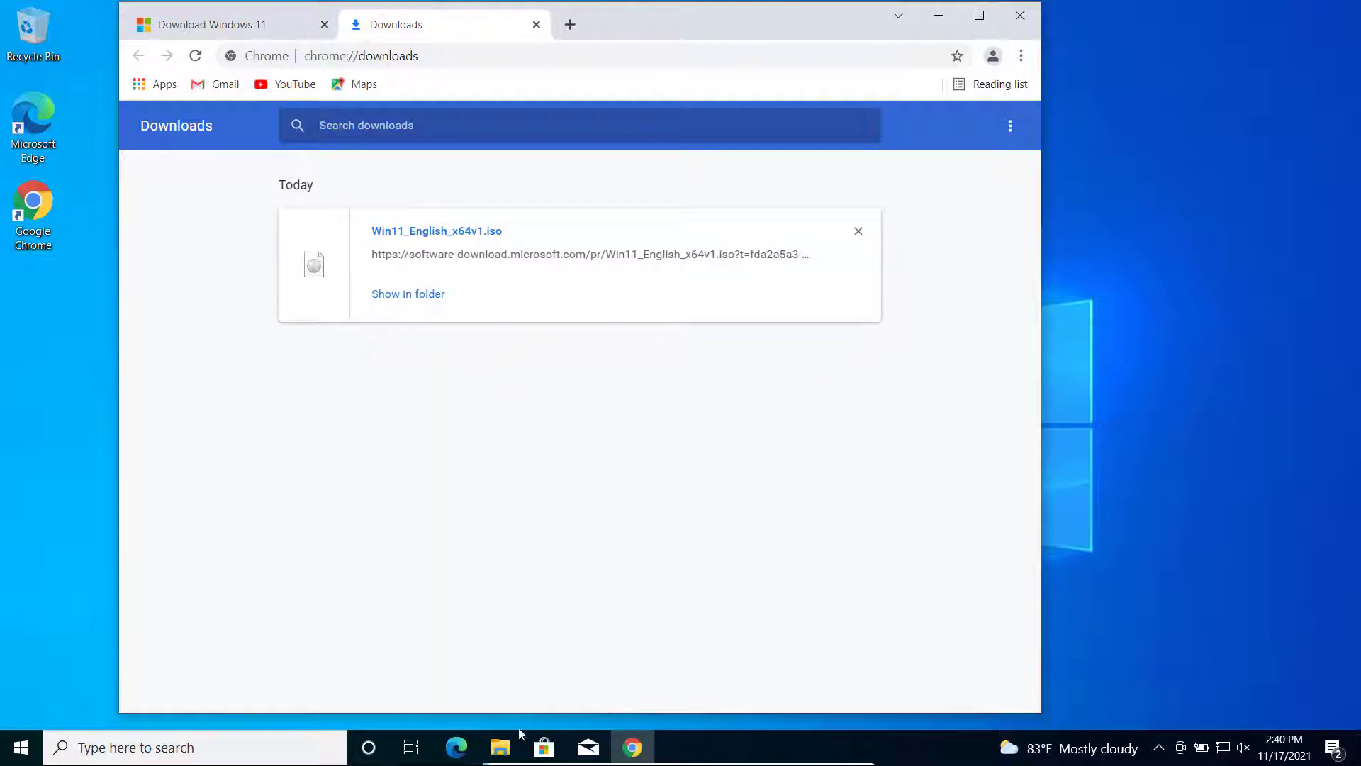
pyautogui.click(499, 747)
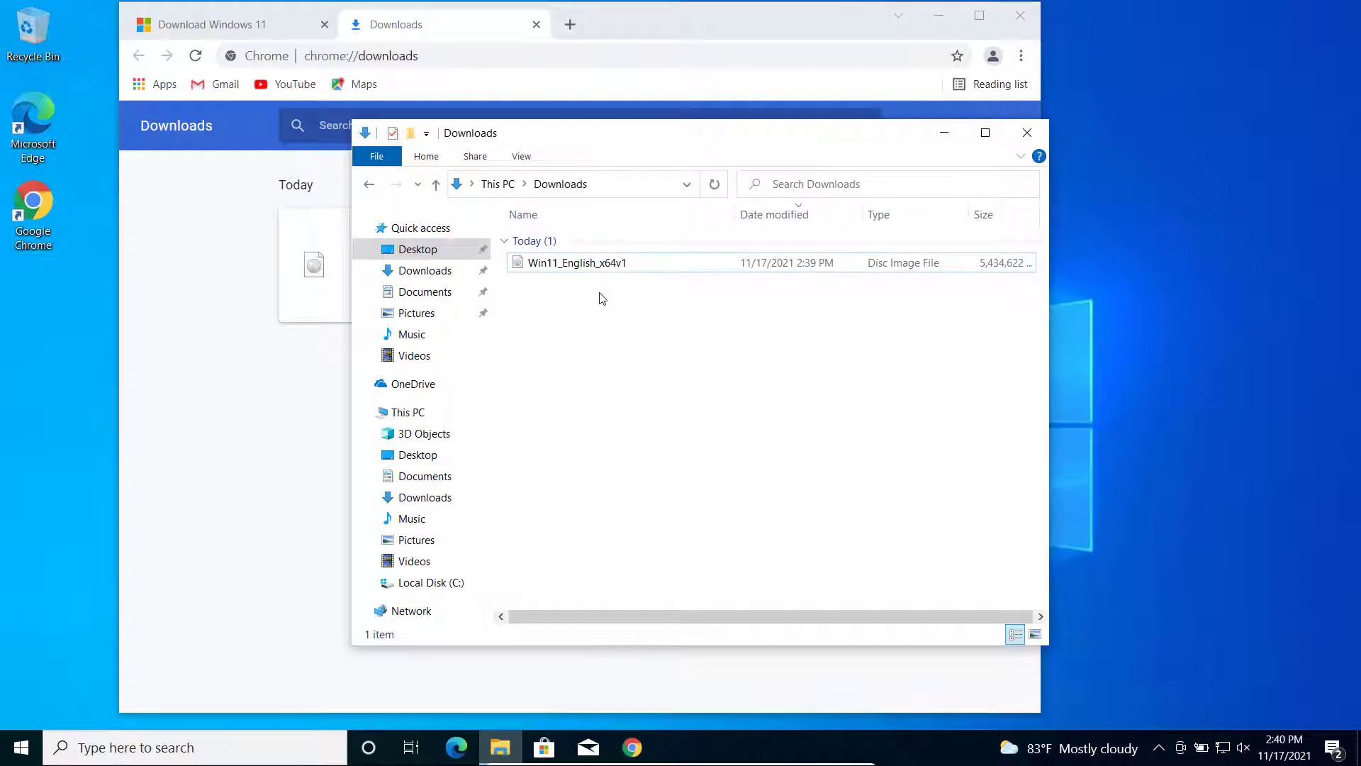
pyautogui.click(268, 412)
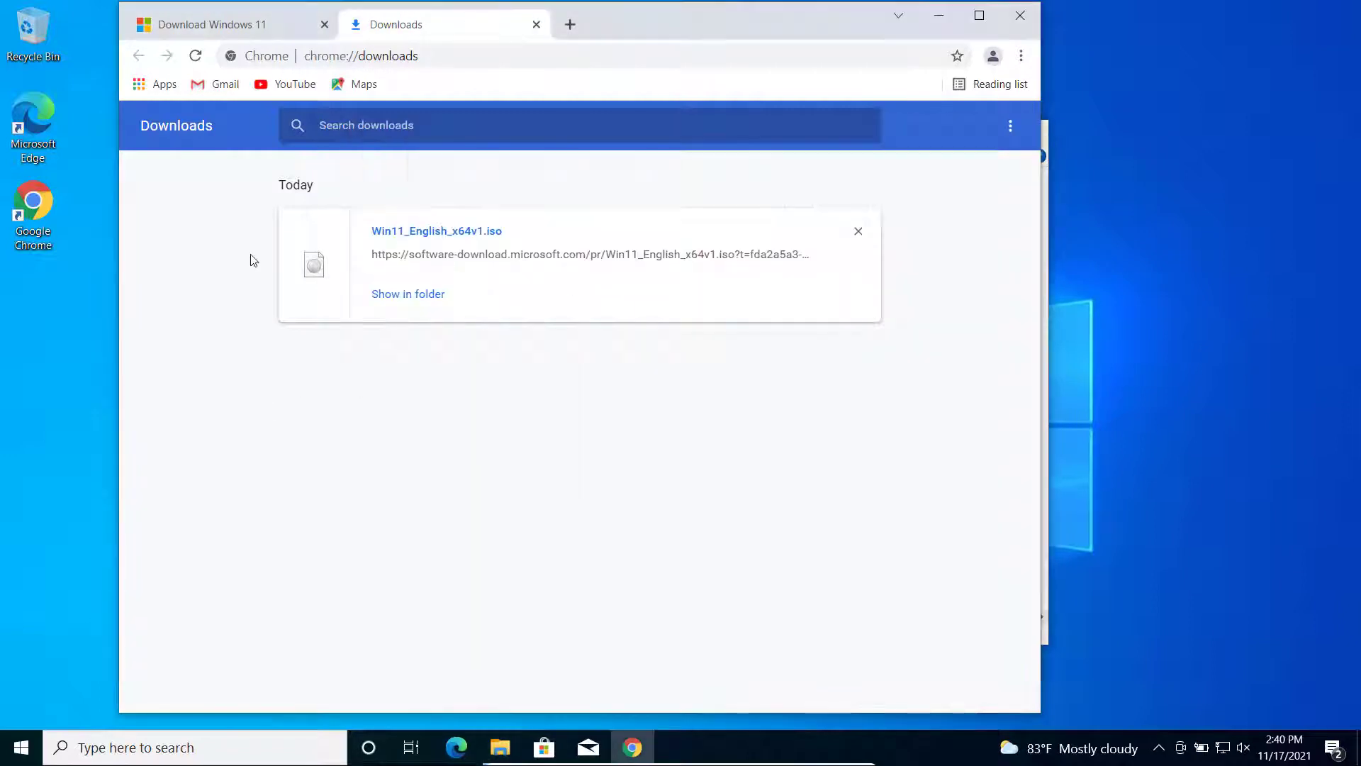
pyautogui.click(243, 30)
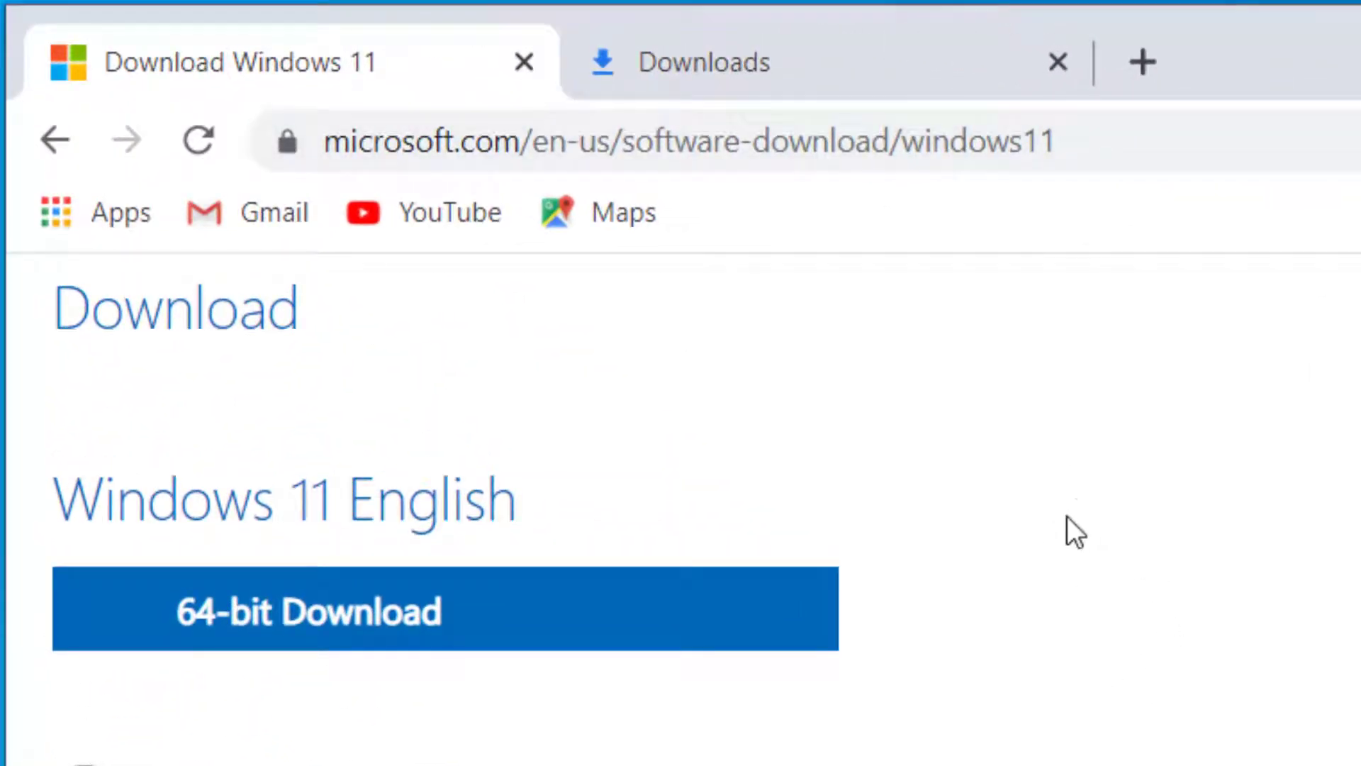
pyautogui.moveTo(1042, 141); pyautogui.dragTo(1064, 141)
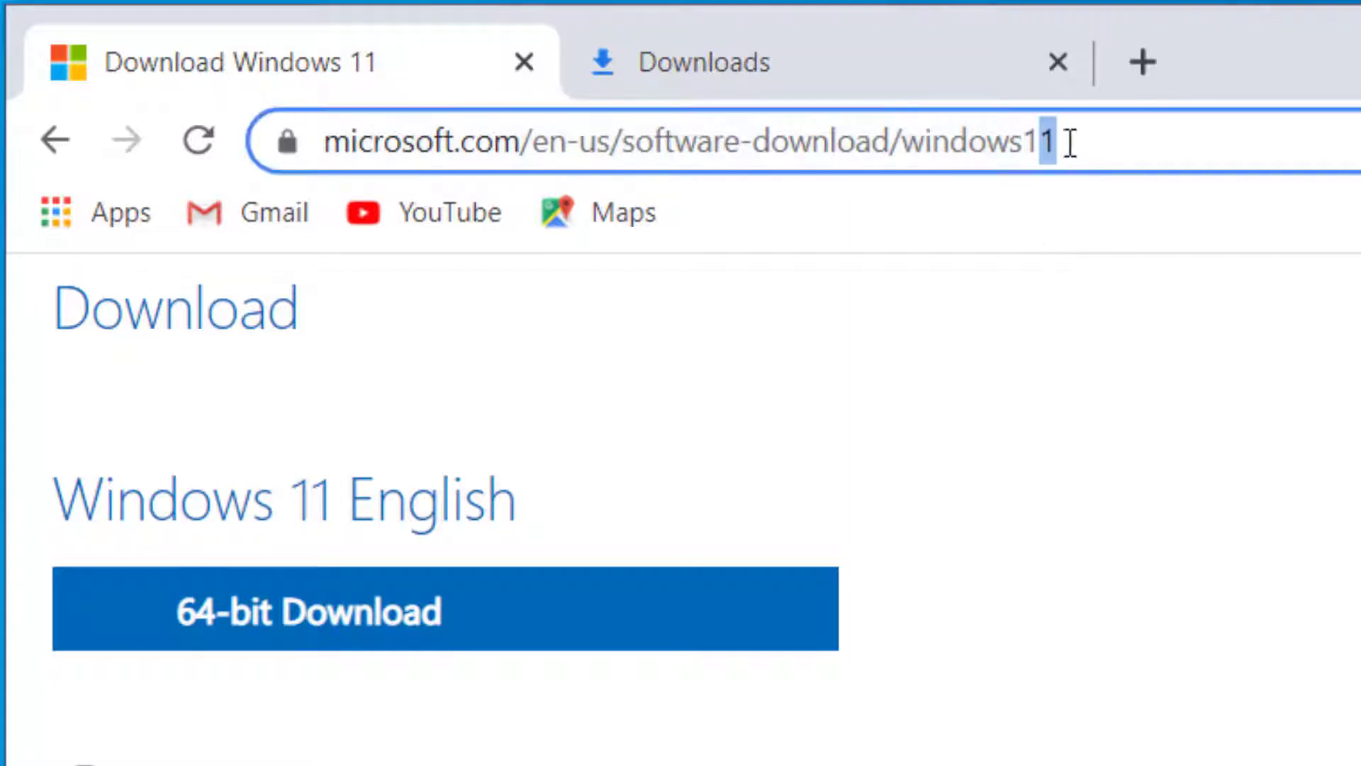
pyautogui.press('BackSpace')
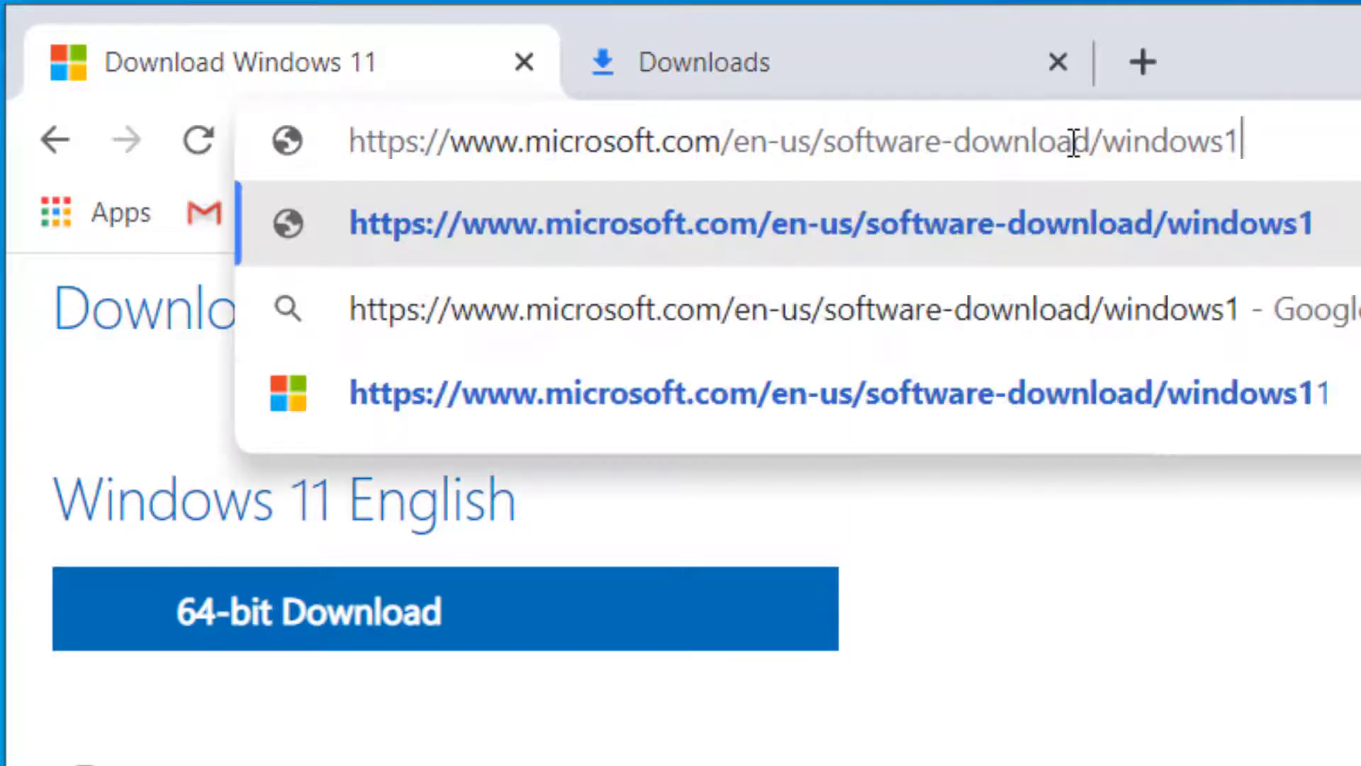
pyautogui.write('0')
pyautogui.press('Return')
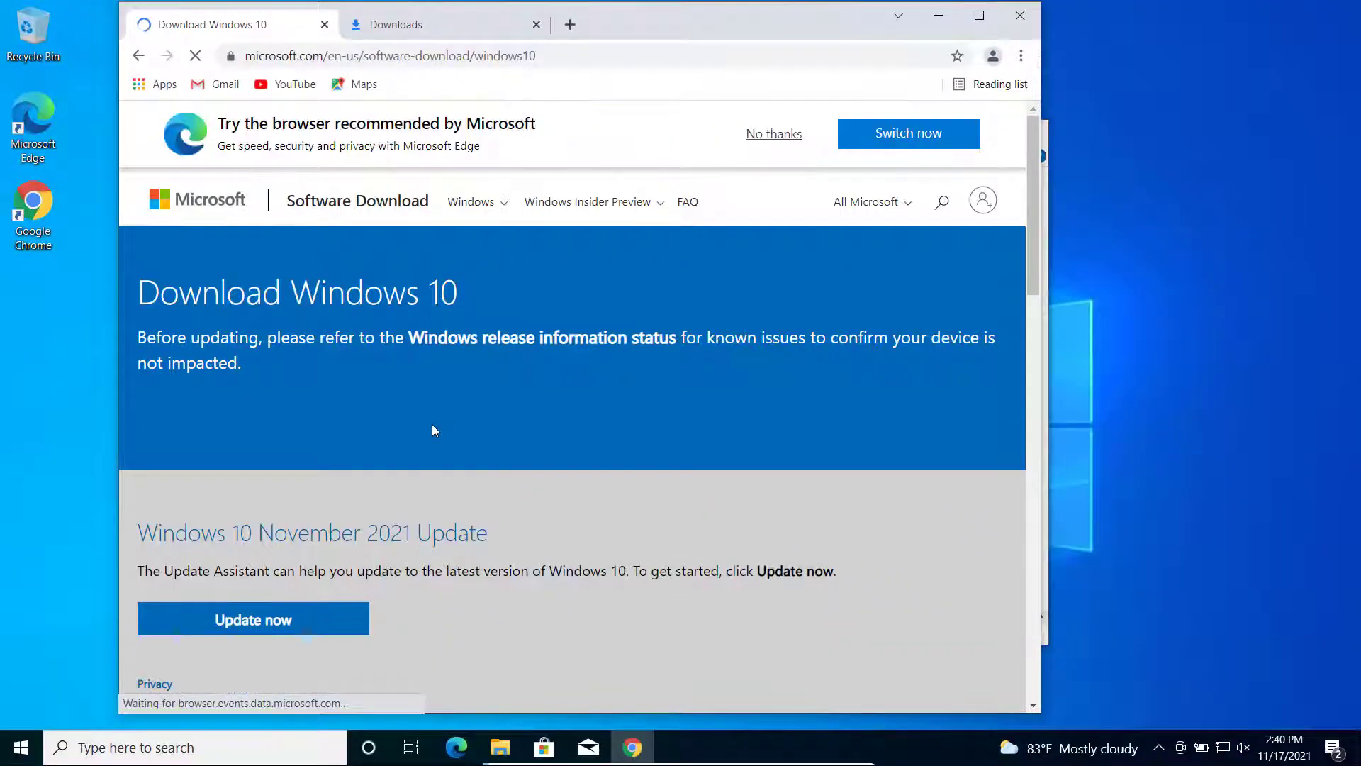
pyautogui.scroll(-5, 435, 430)
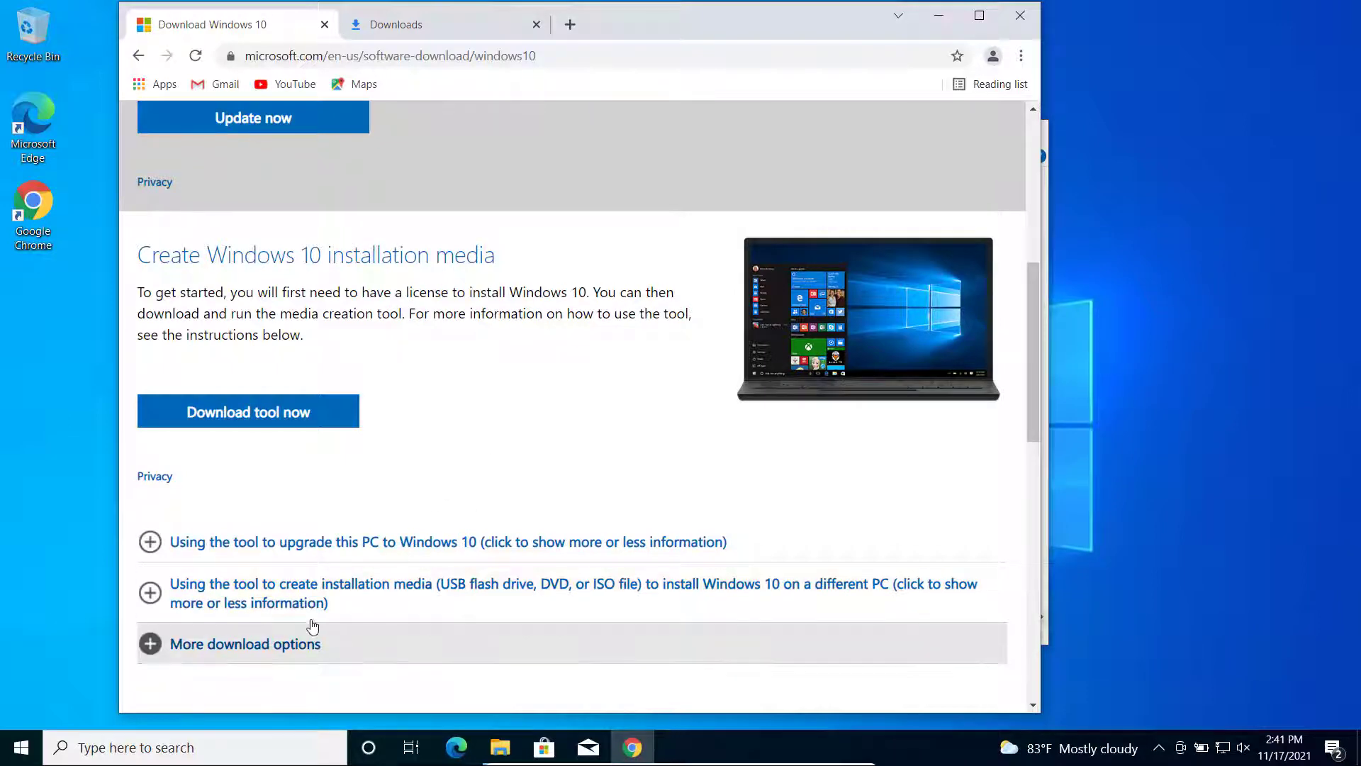
pyautogui.click(152, 595)
pyautogui.click(152, 595)
pyautogui.scroll(-1, 334, 511)
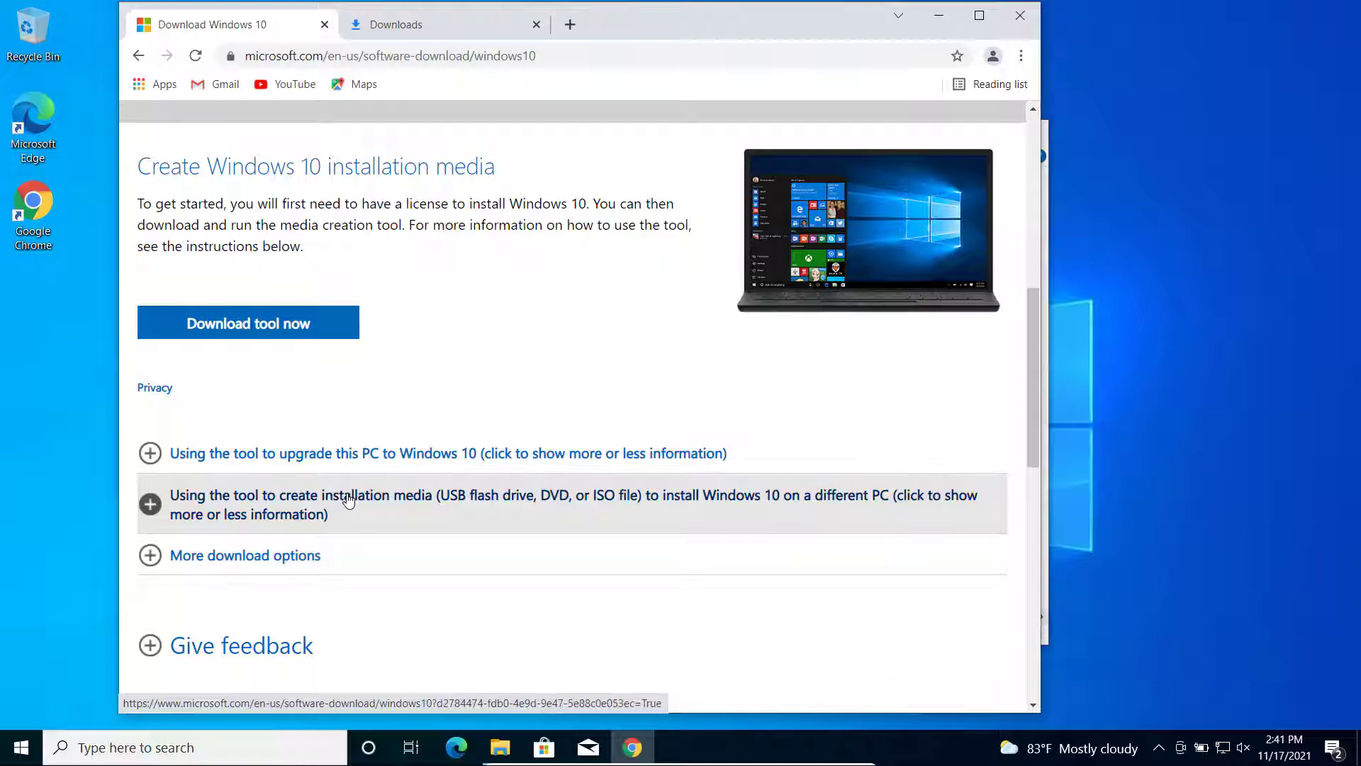
pyautogui.scroll(1, 807, 132)
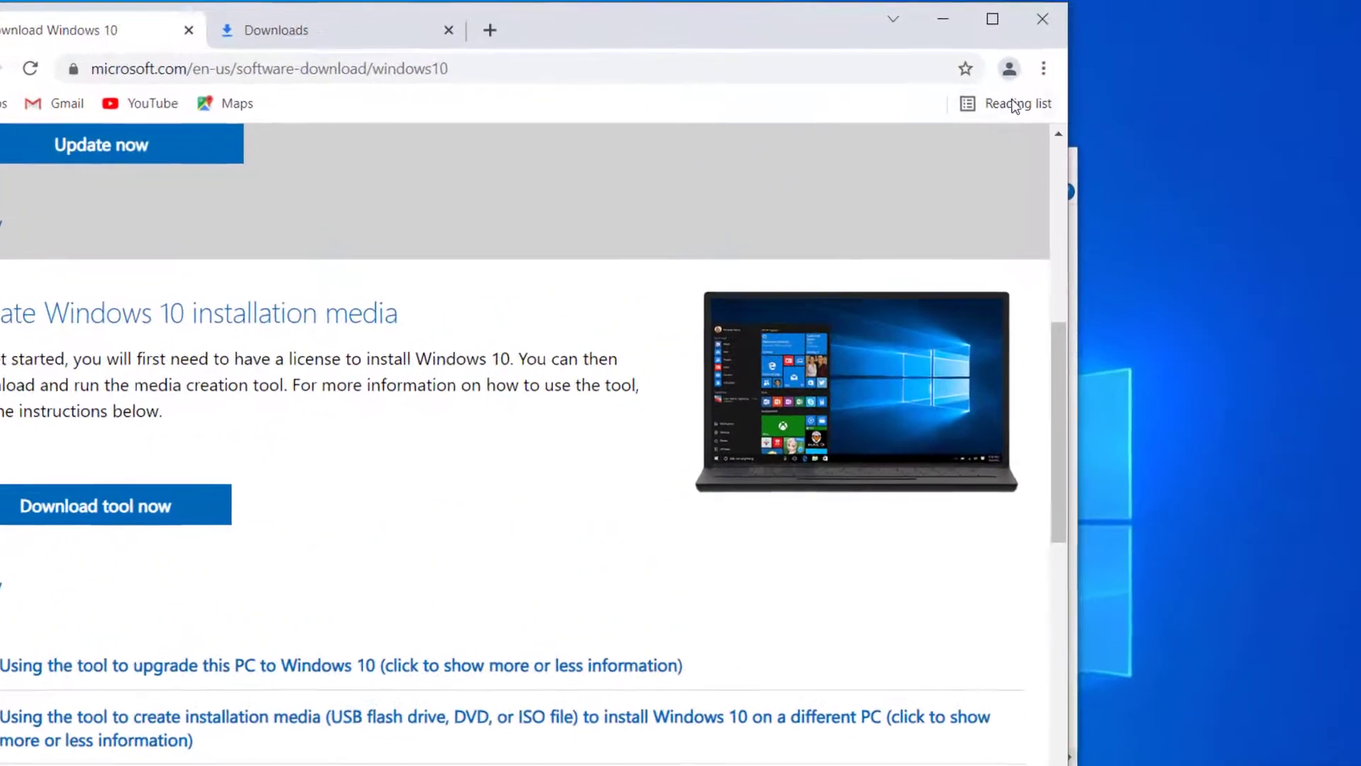
# - Reload the Windows 10 download page under Developer tools device emulation to reach the ISO page
pyautogui.click(1035, 63)
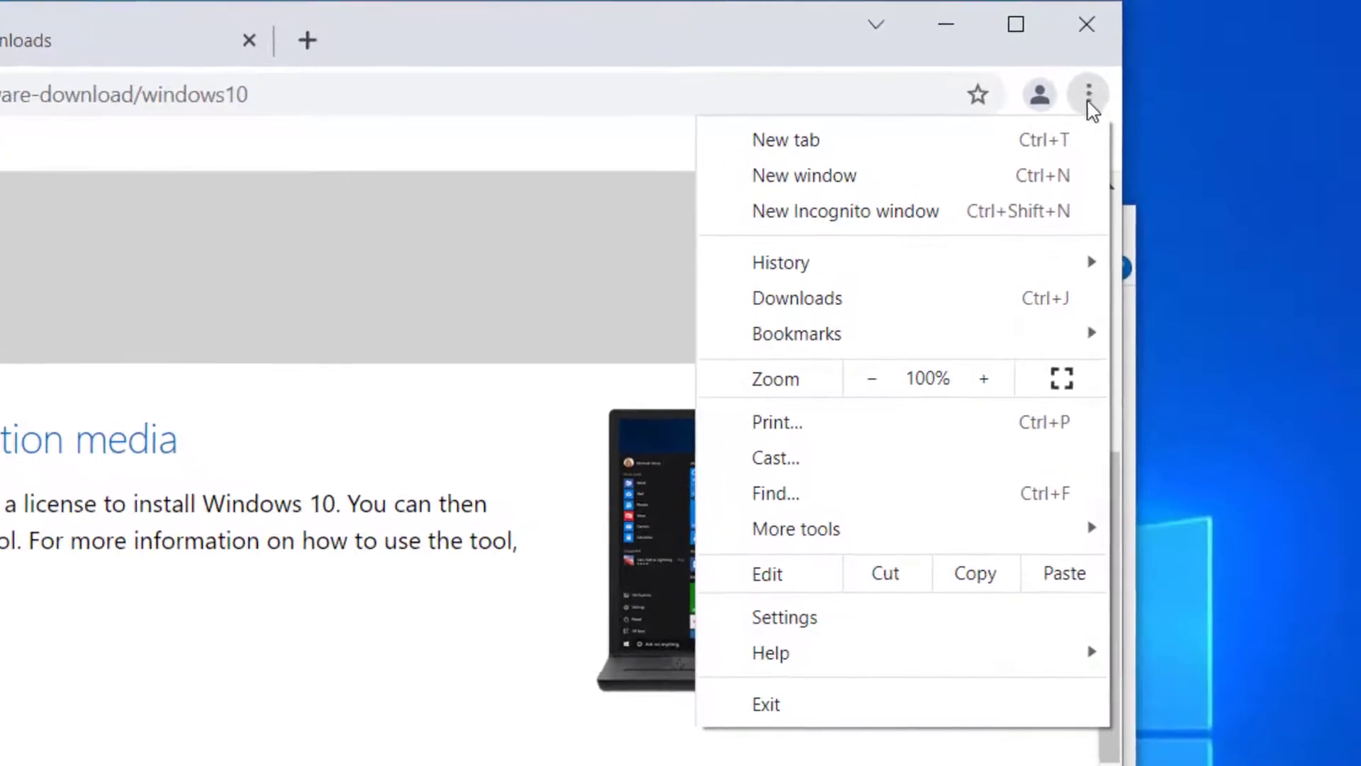
pyautogui.moveTo(916, 539)
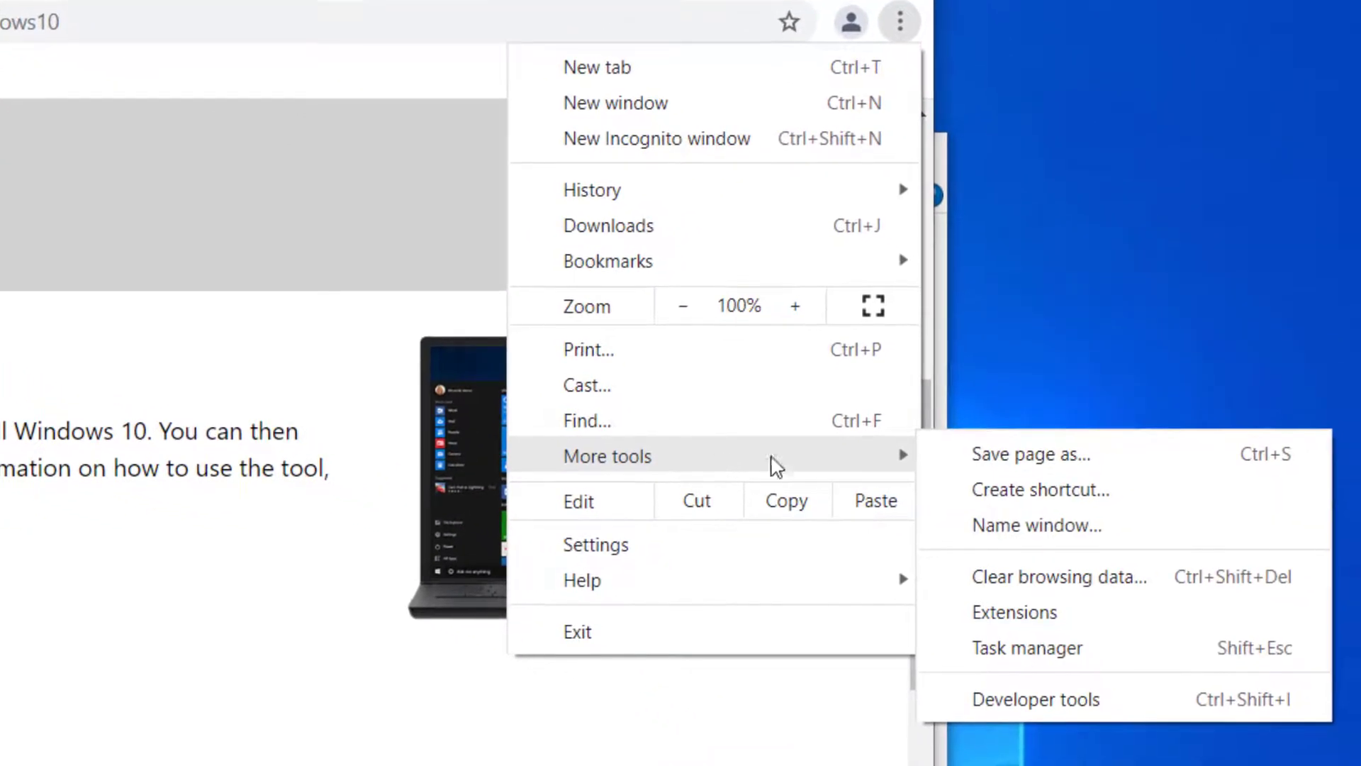
pyautogui.click(1031, 702)
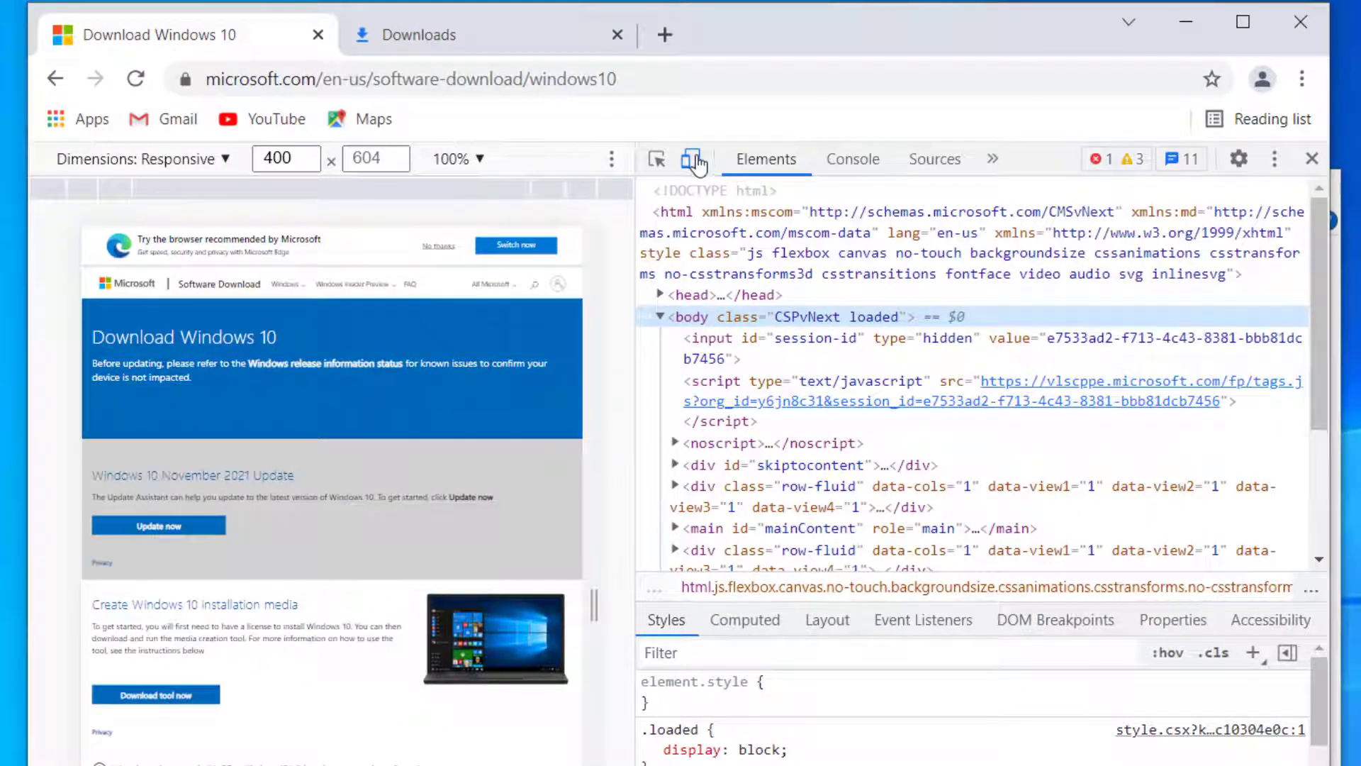
pyautogui.click(137, 81)
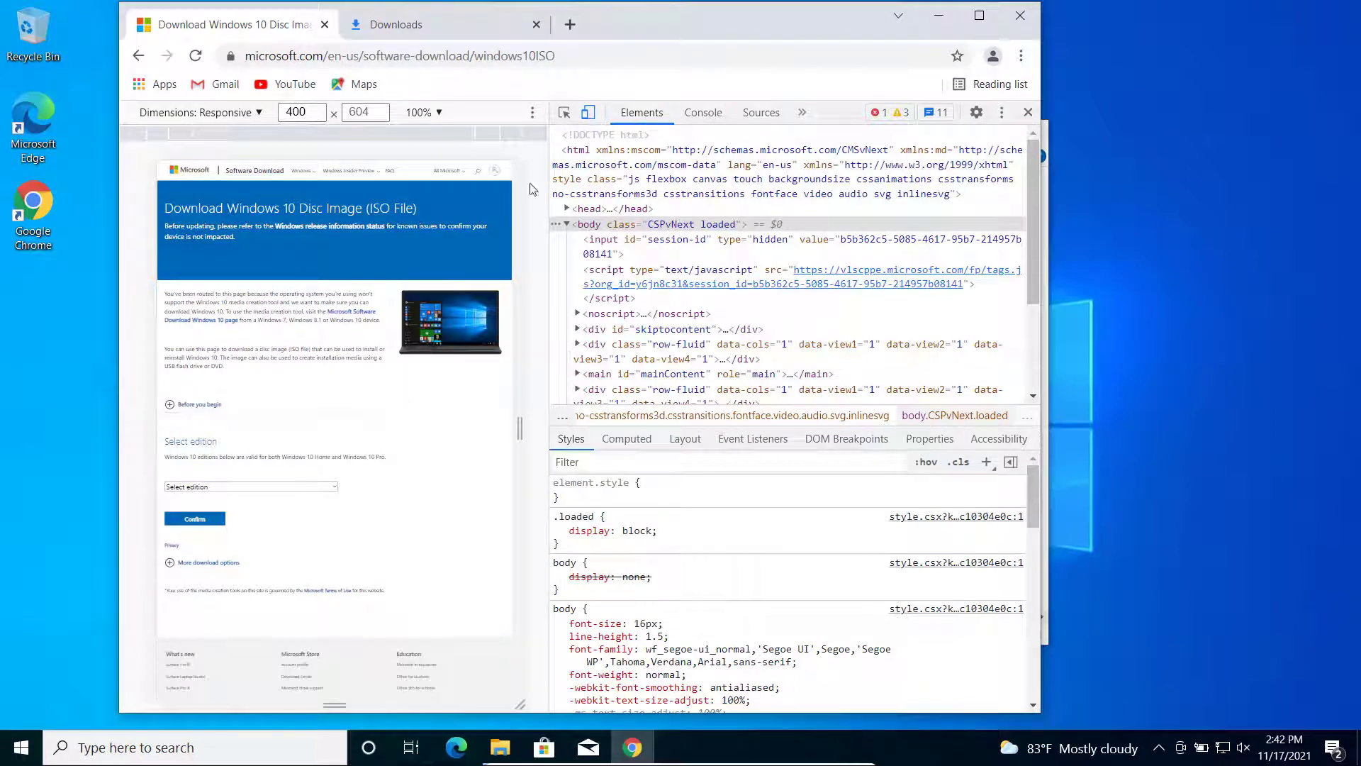
# - Close Developer tools and confirm Windows 10 as the edition
pyautogui.click(1028, 113)
pyautogui.scroll(-6, 638, 398)
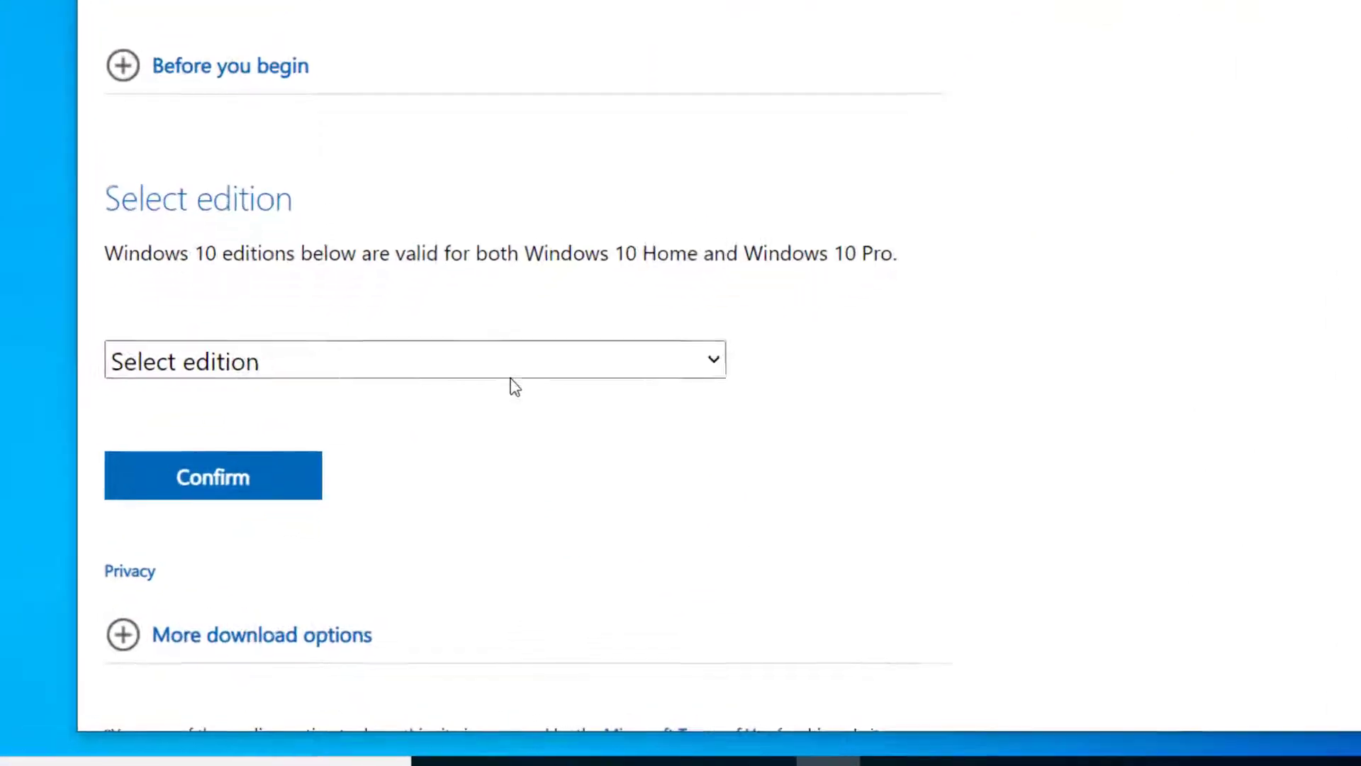
pyautogui.click(510, 370)
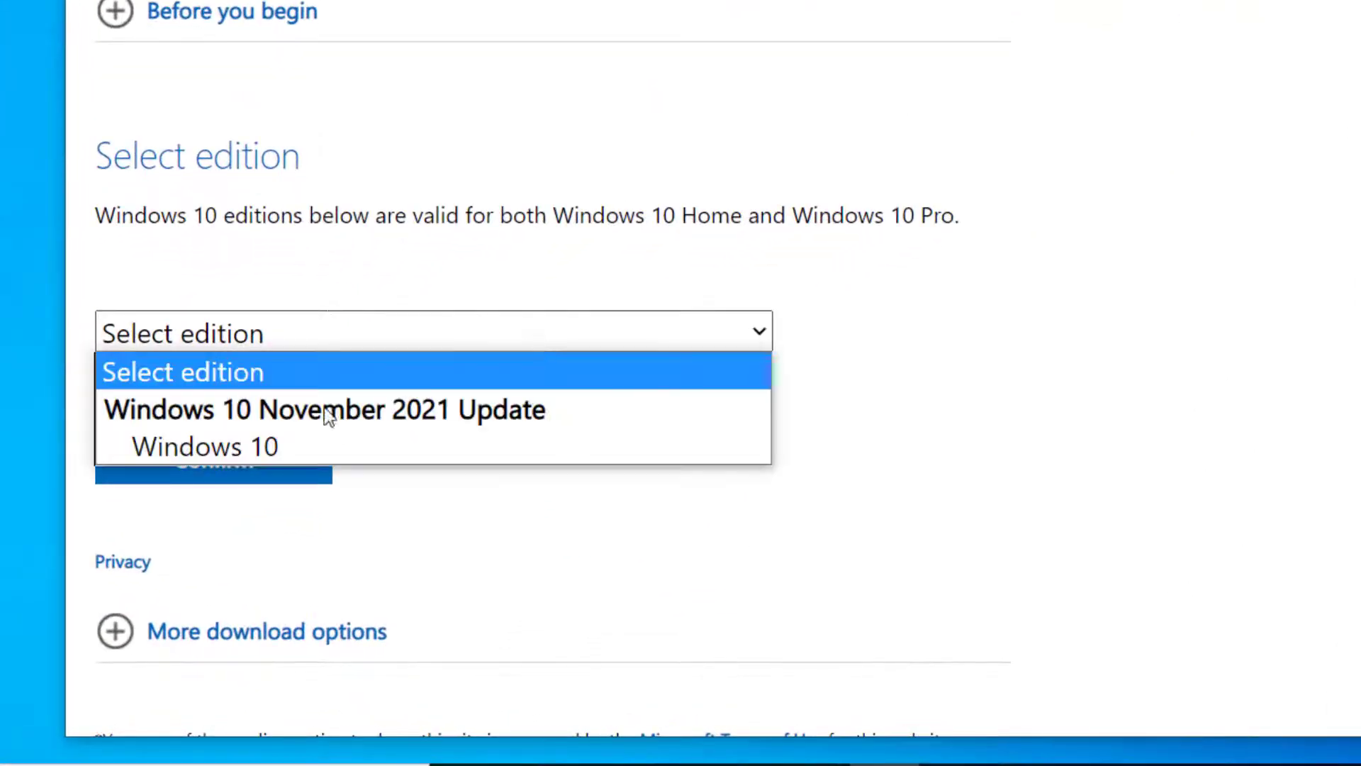
pyautogui.click(251, 468)
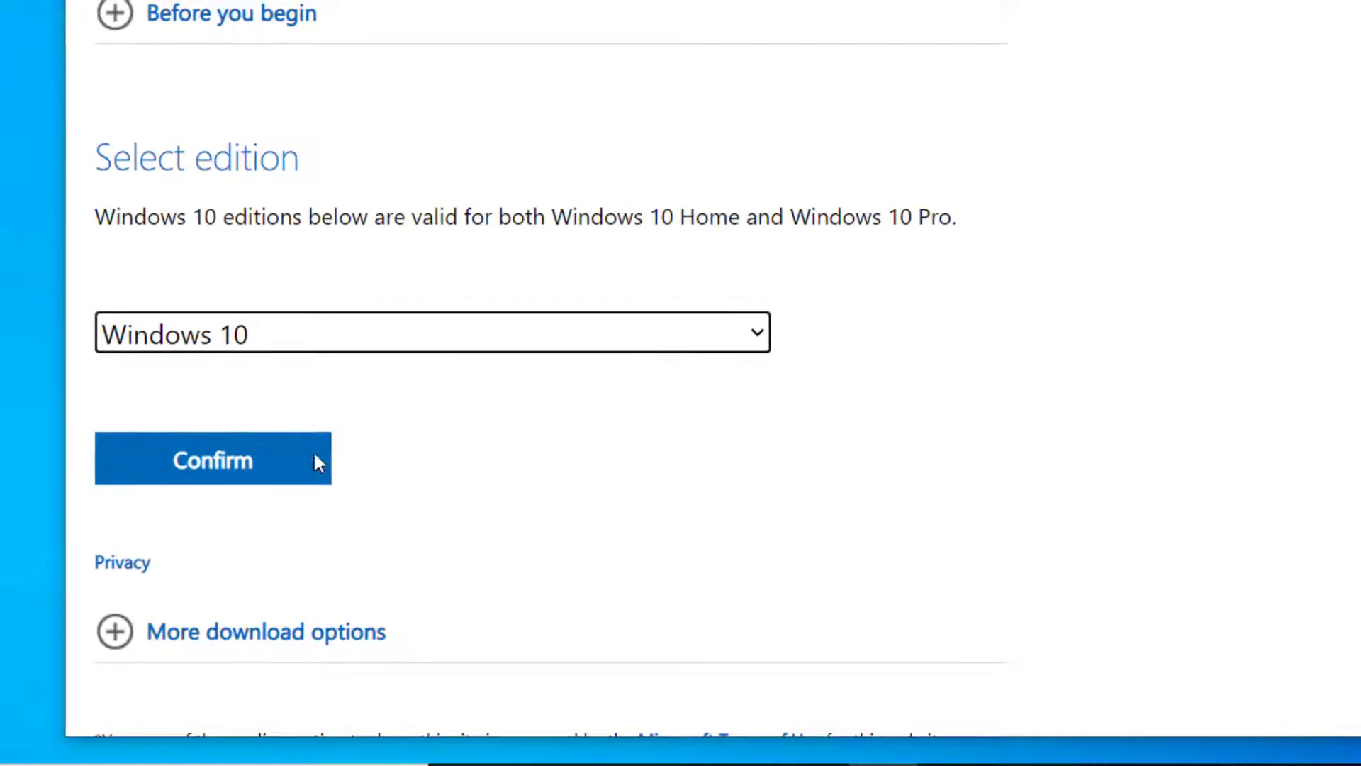
pyautogui.click(291, 462)
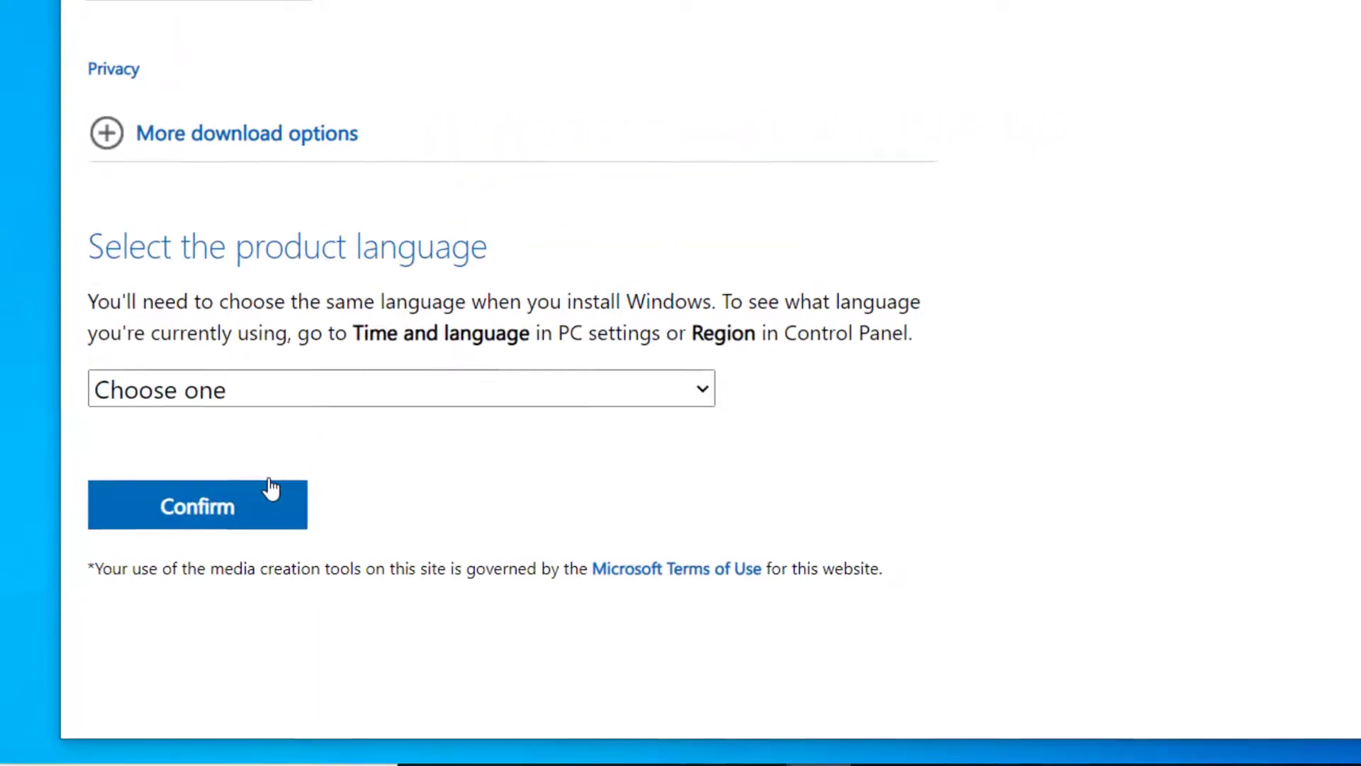
# - Confirm English, download the 64-bit Windows 10 ISO, and show all downloads
pyautogui.click(275, 411)
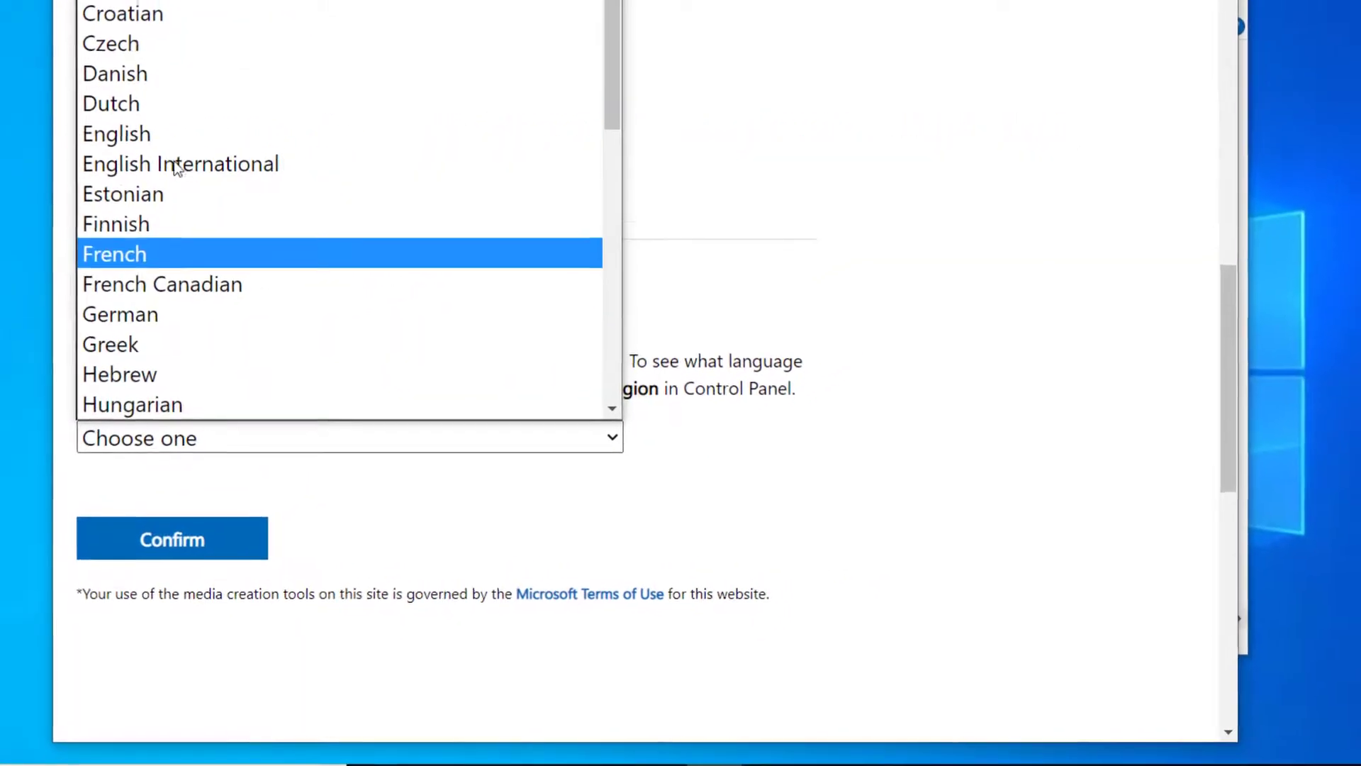
pyautogui.click(106, 142)
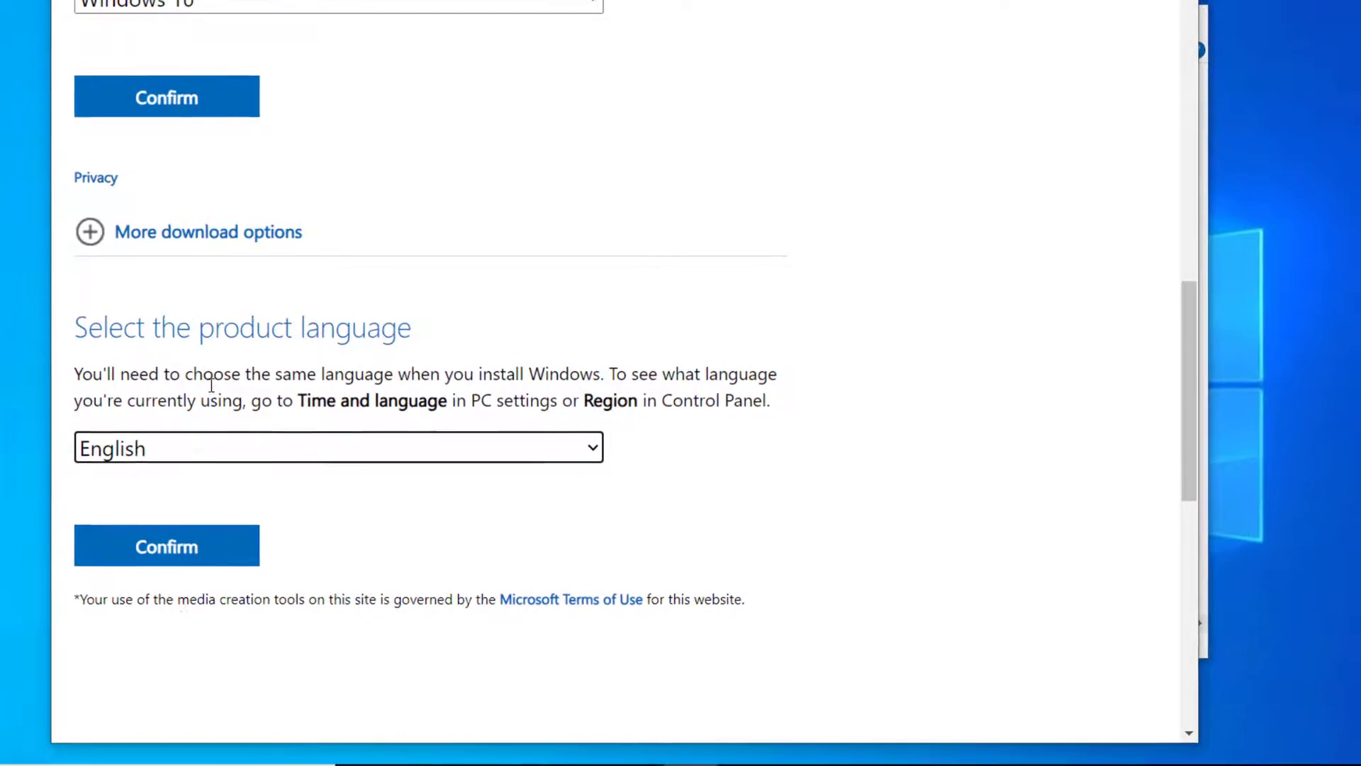
pyautogui.click(179, 548)
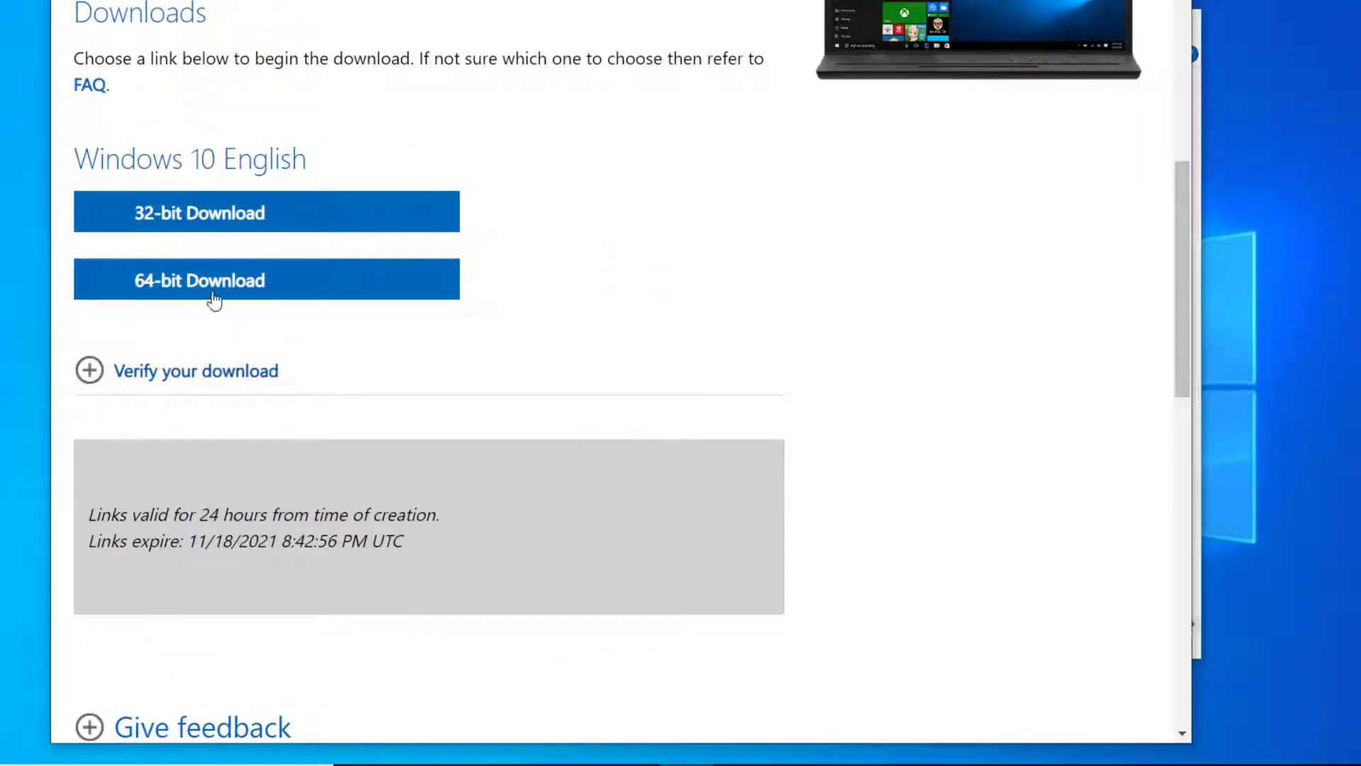
pyautogui.click(279, 284)
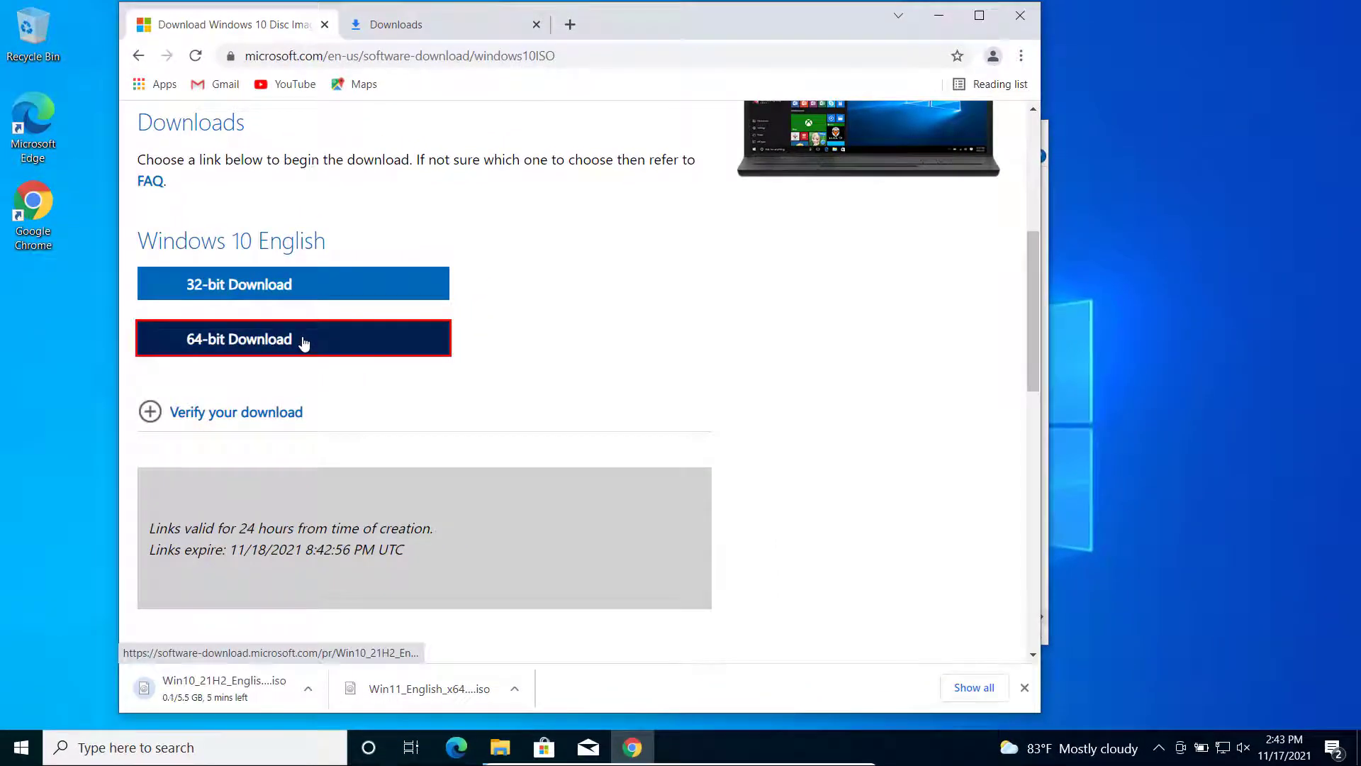
pyautogui.click(966, 694)
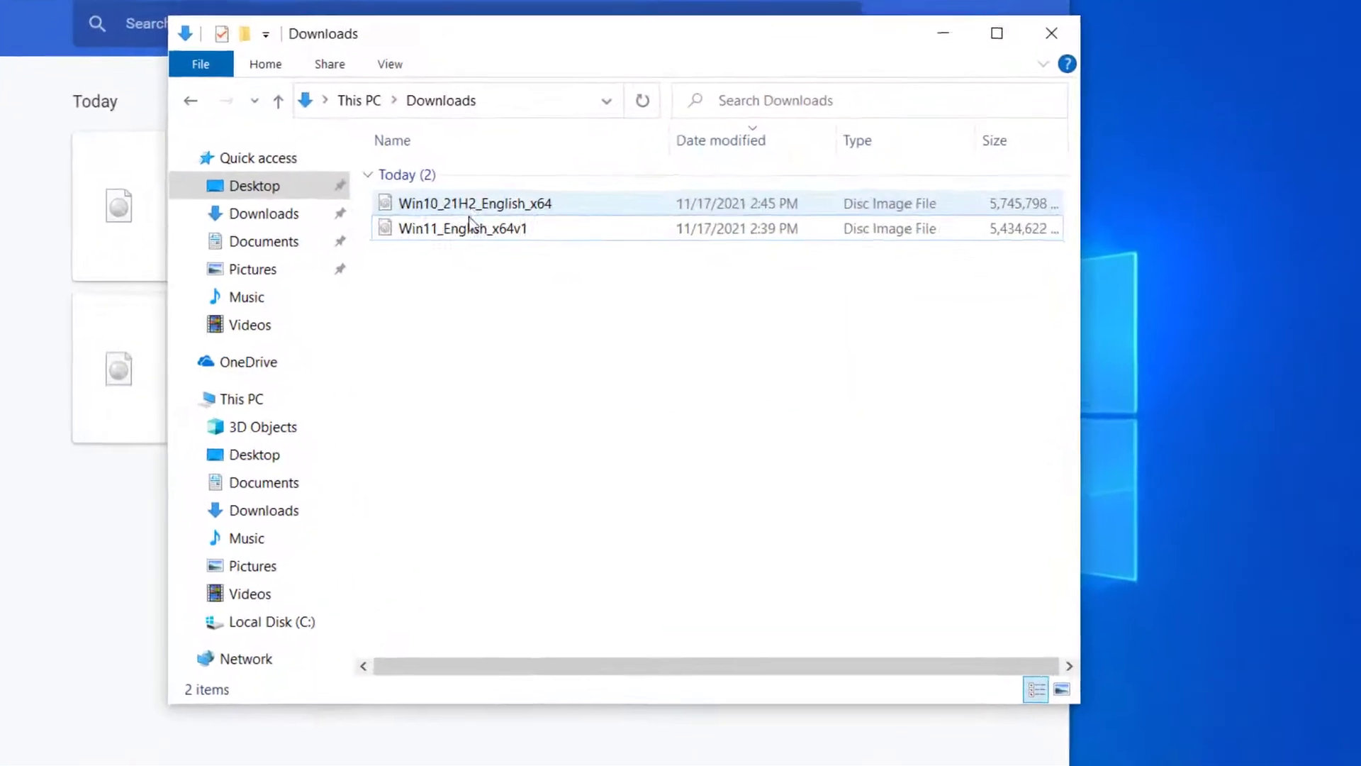
# - Create a new folder named Windows 10 in Downloads
pyautogui.click(581, 283)
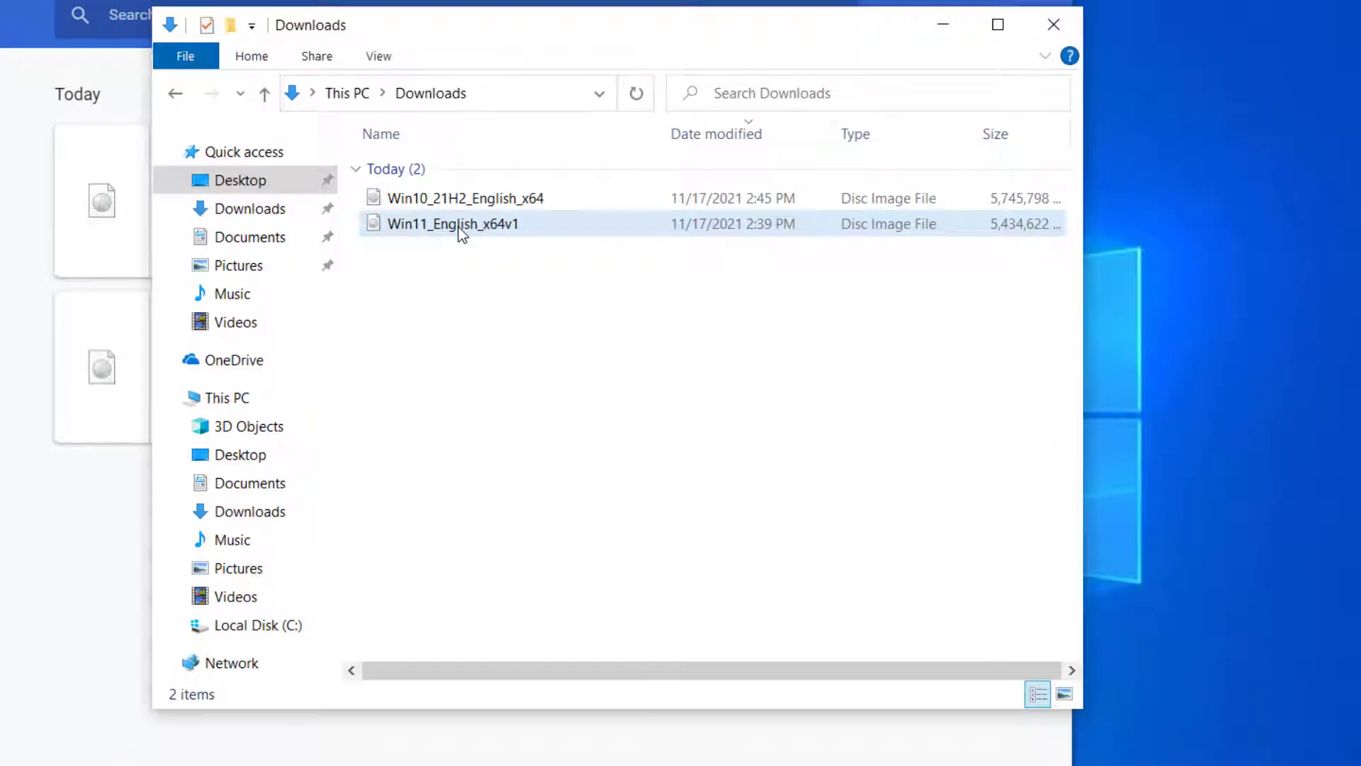
pyautogui.rightClick(436, 312)
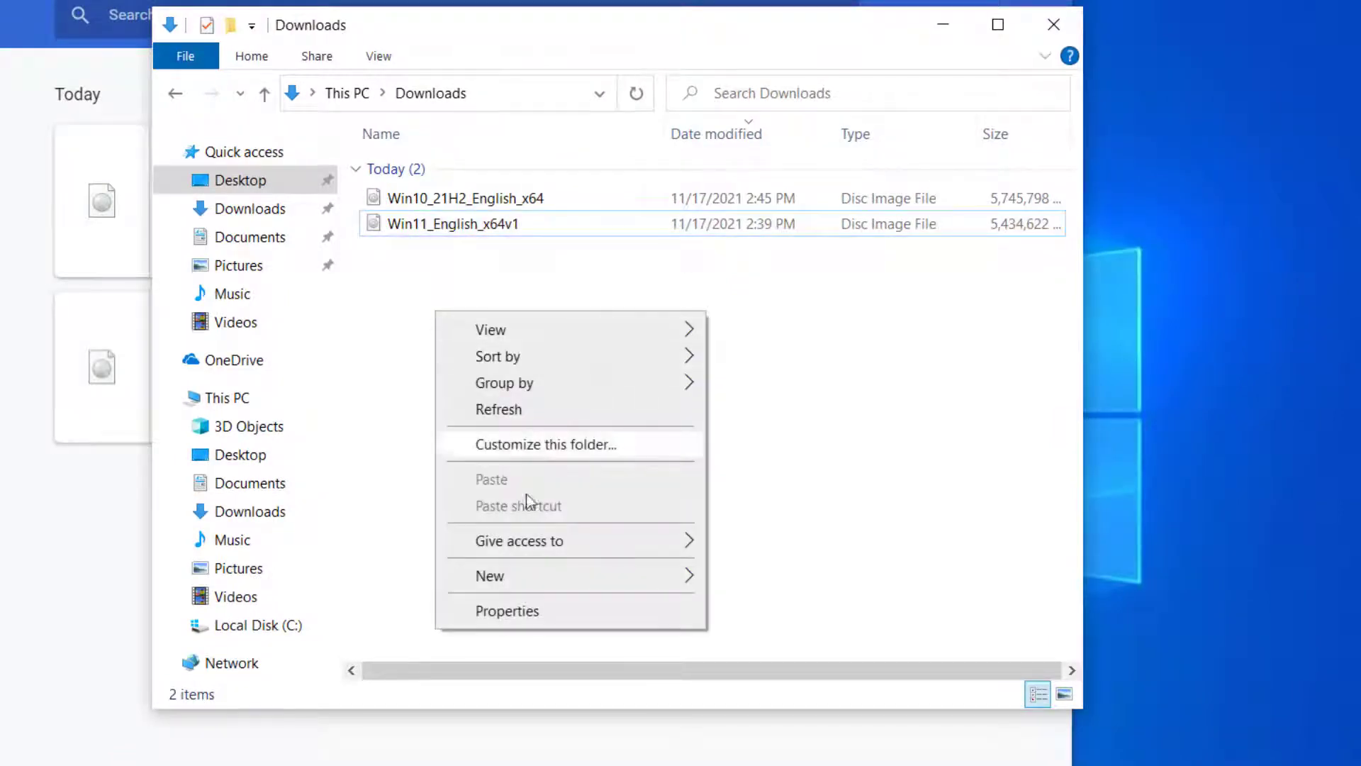
pyautogui.moveTo(534, 573)
pyautogui.click(748, 578)
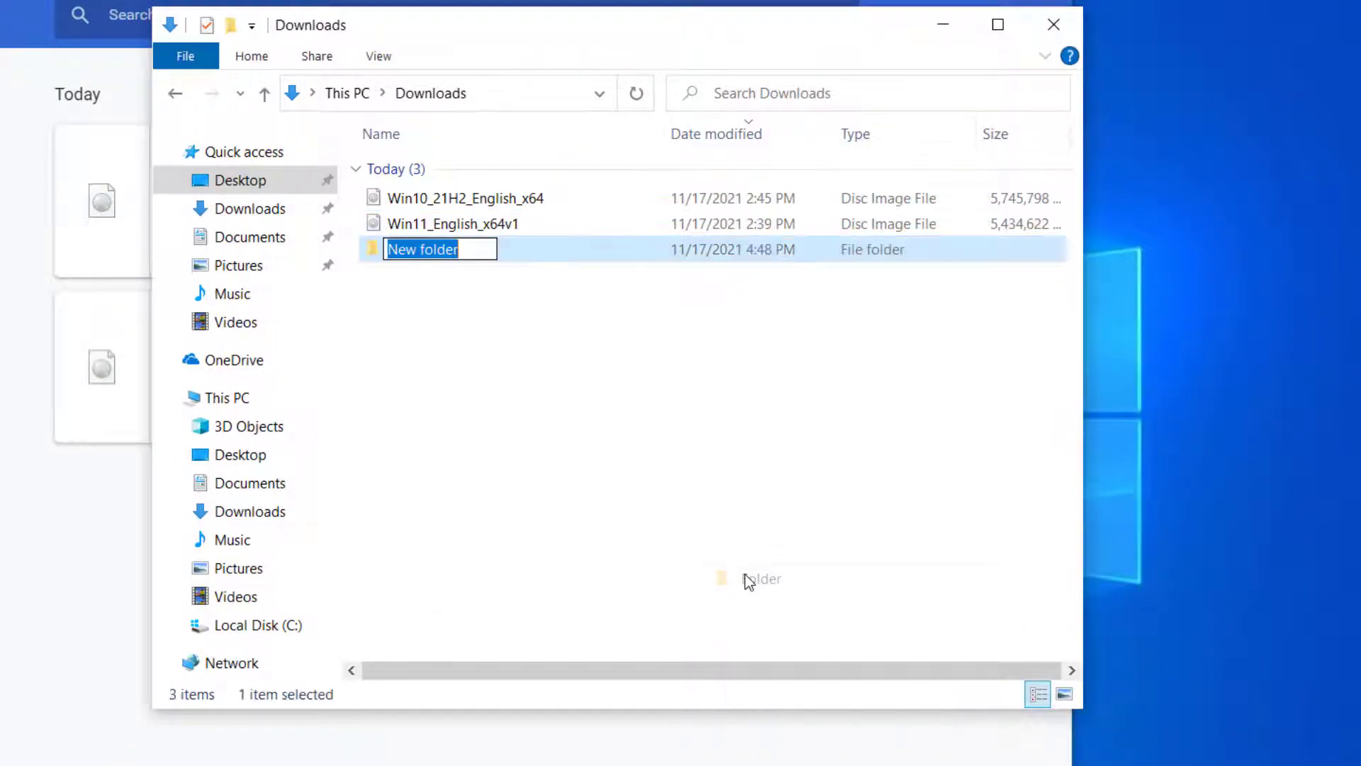
pyautogui.write('Windows 10')
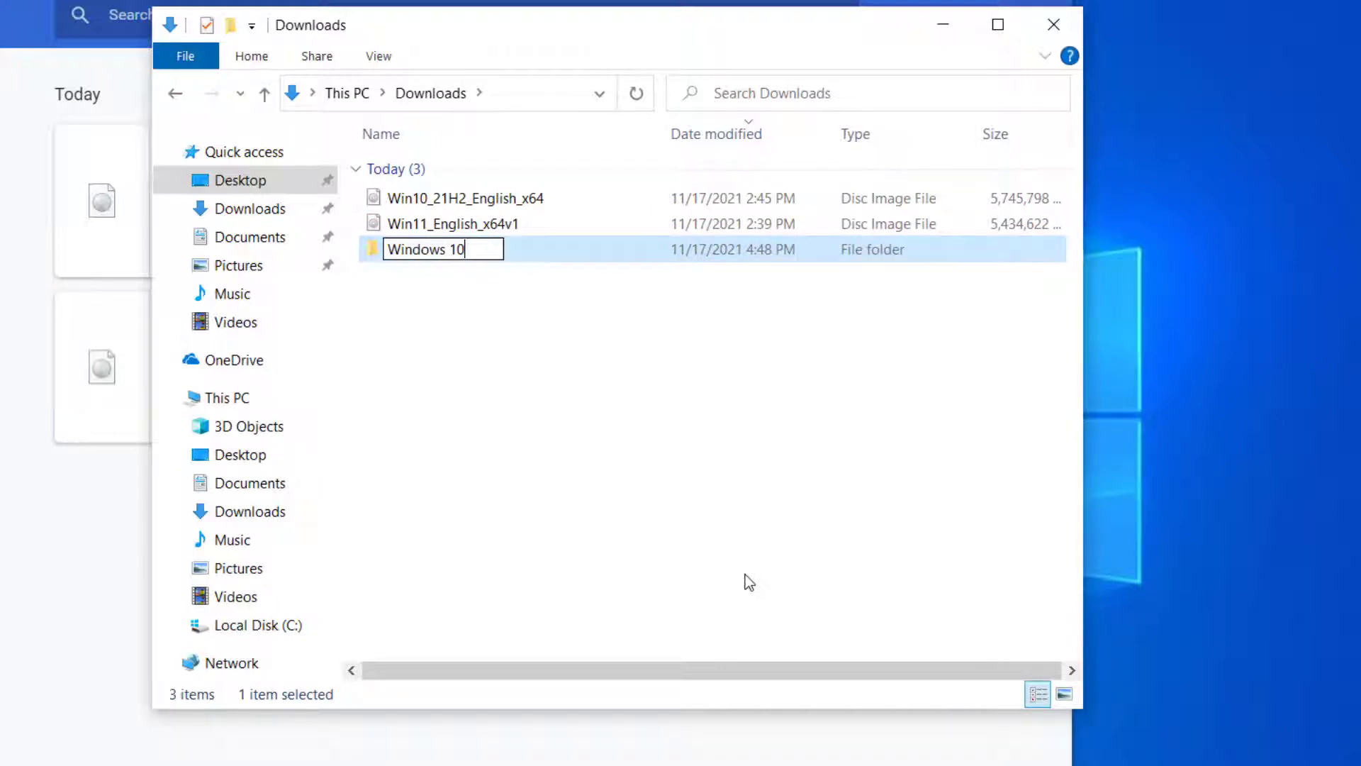
pyautogui.press('Return')
# - Create a second new folder named Windows 11 in Downloads
pyautogui.rightClick(505, 429)
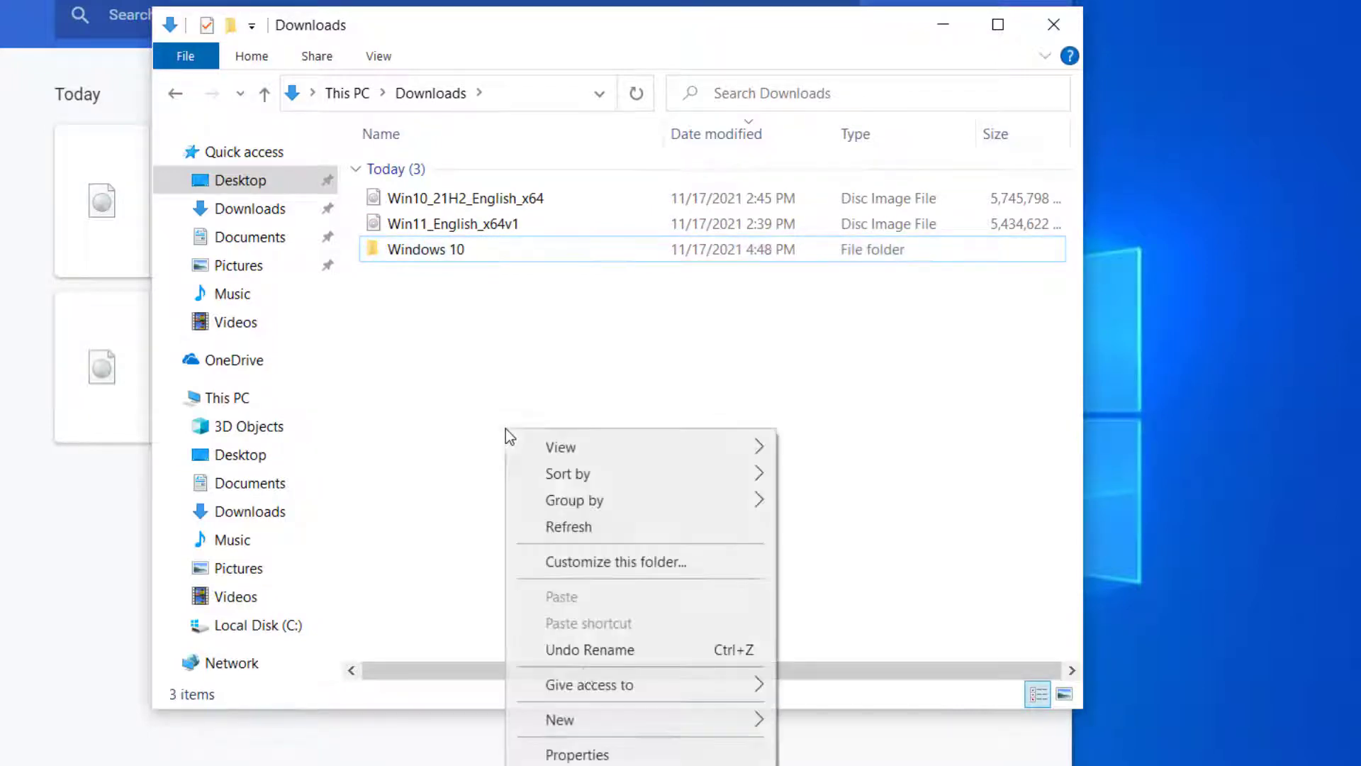
pyautogui.moveTo(696, 732)
pyautogui.click(808, 575)
pyautogui.write('Windows 11')
pyautogui.press('Return')
pyautogui.click(433, 197)
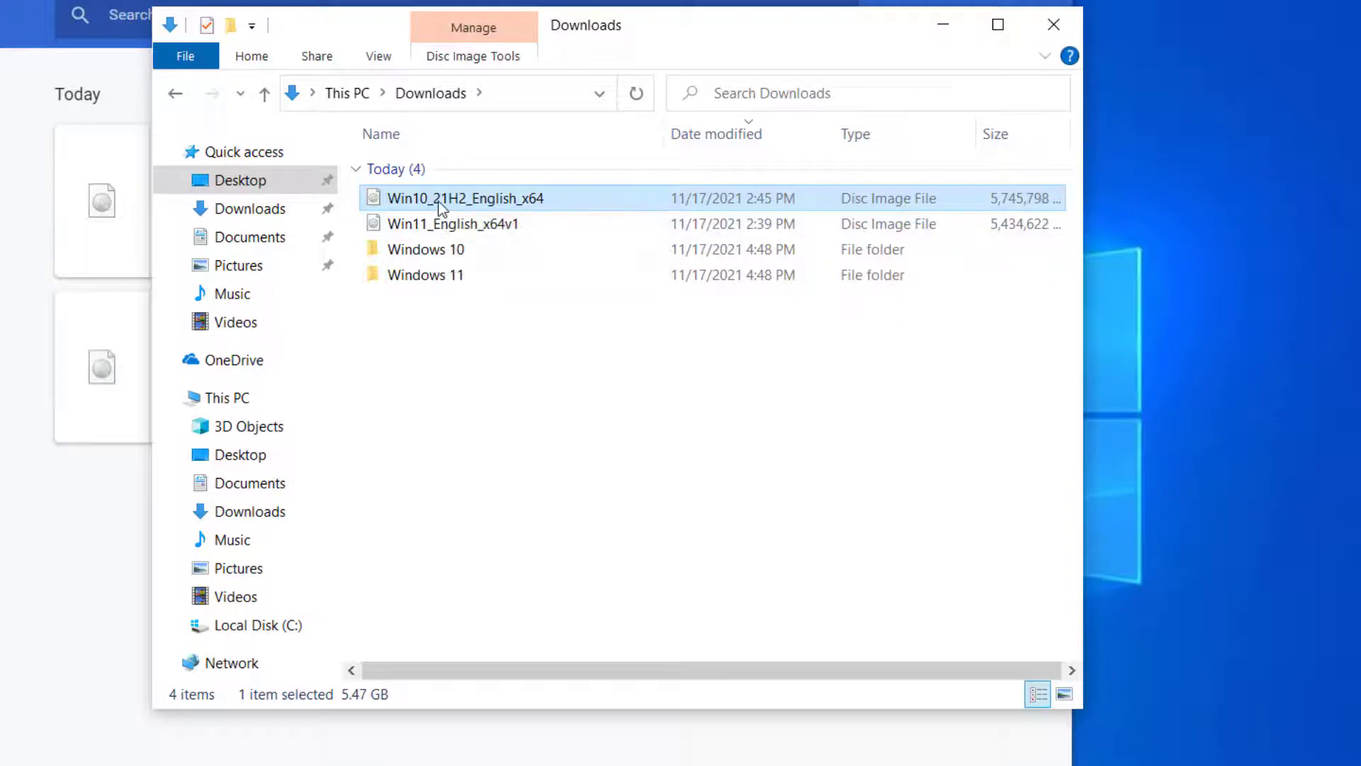
# - Mount the Win10_21H2_English_x64 ISO and copy all files on the disc
pyautogui.doubleClick(438, 198)
pyautogui.moveTo(419, 408); pyautogui.dragTo(394, 169)
pyautogui.rightClick(401, 234)
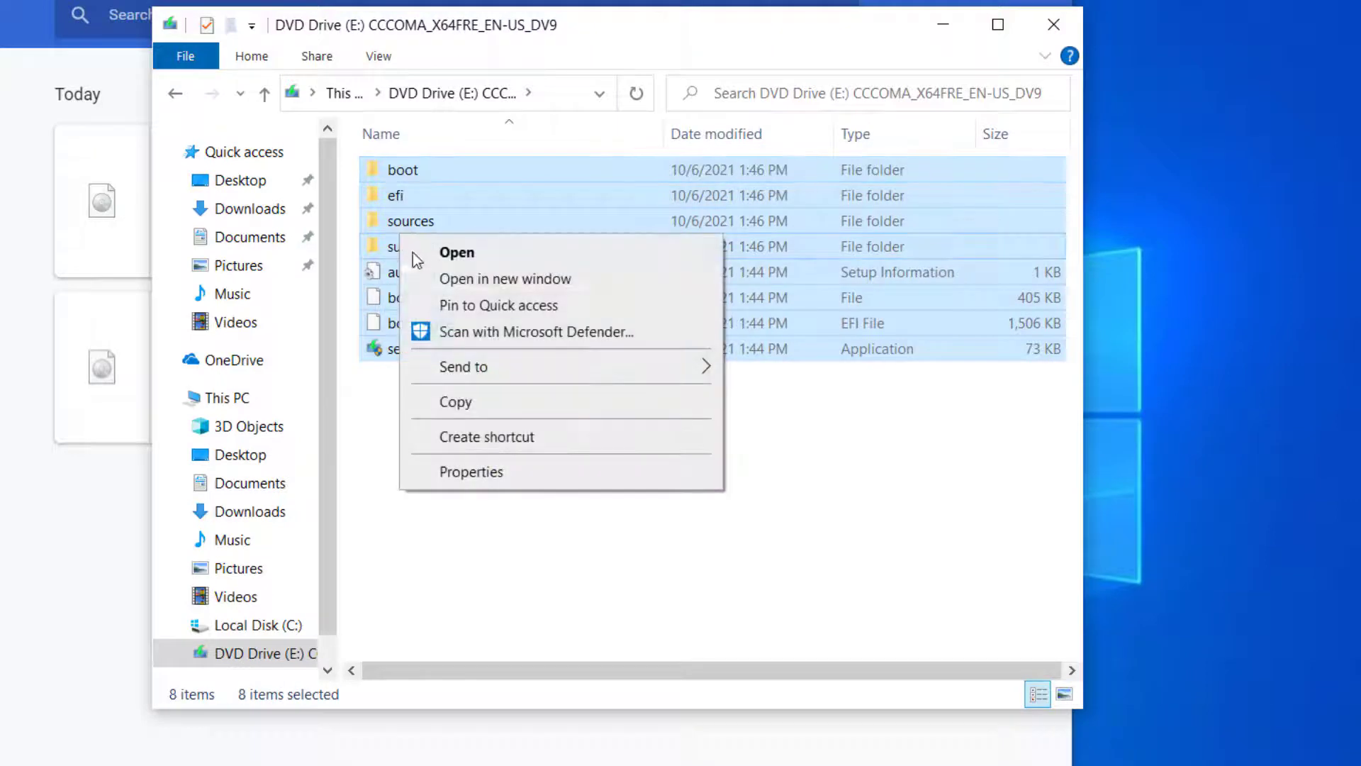
pyautogui.click(464, 404)
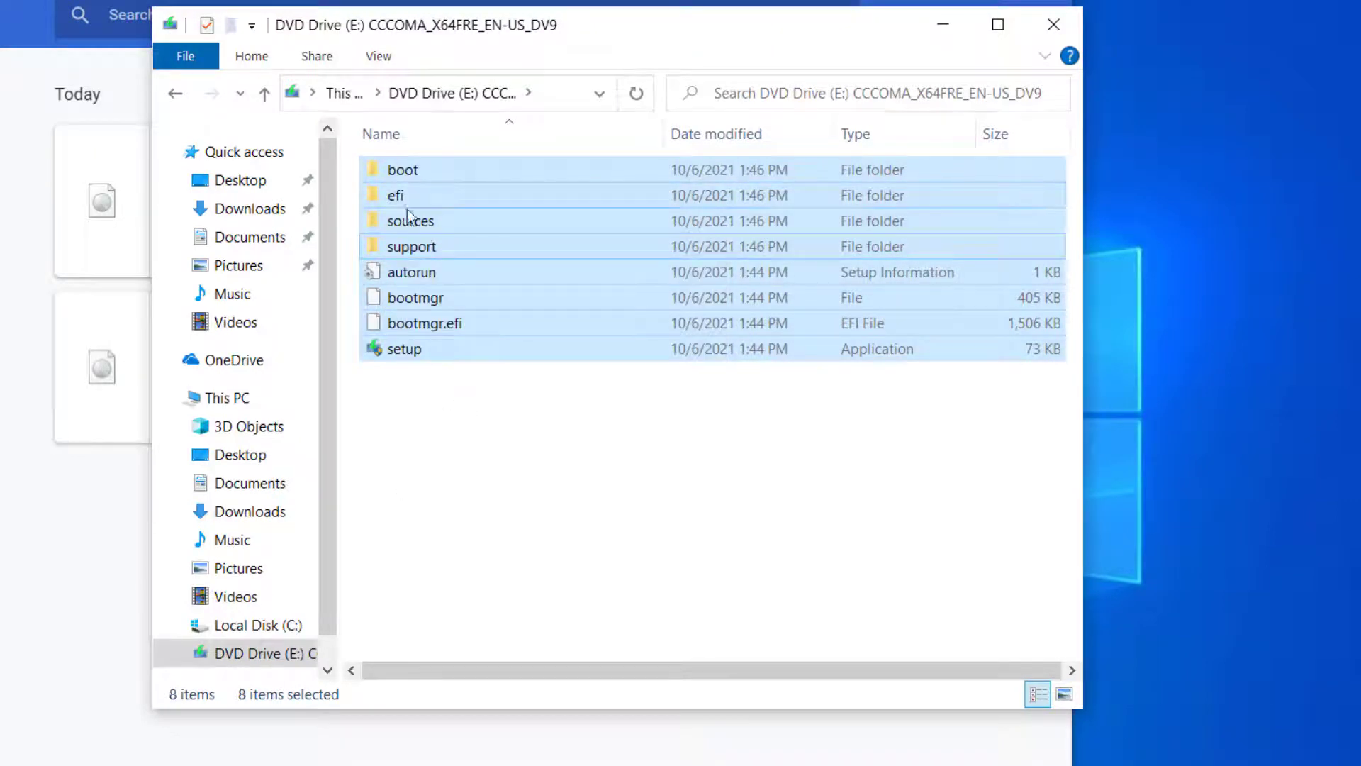
pyautogui.click(264, 98)
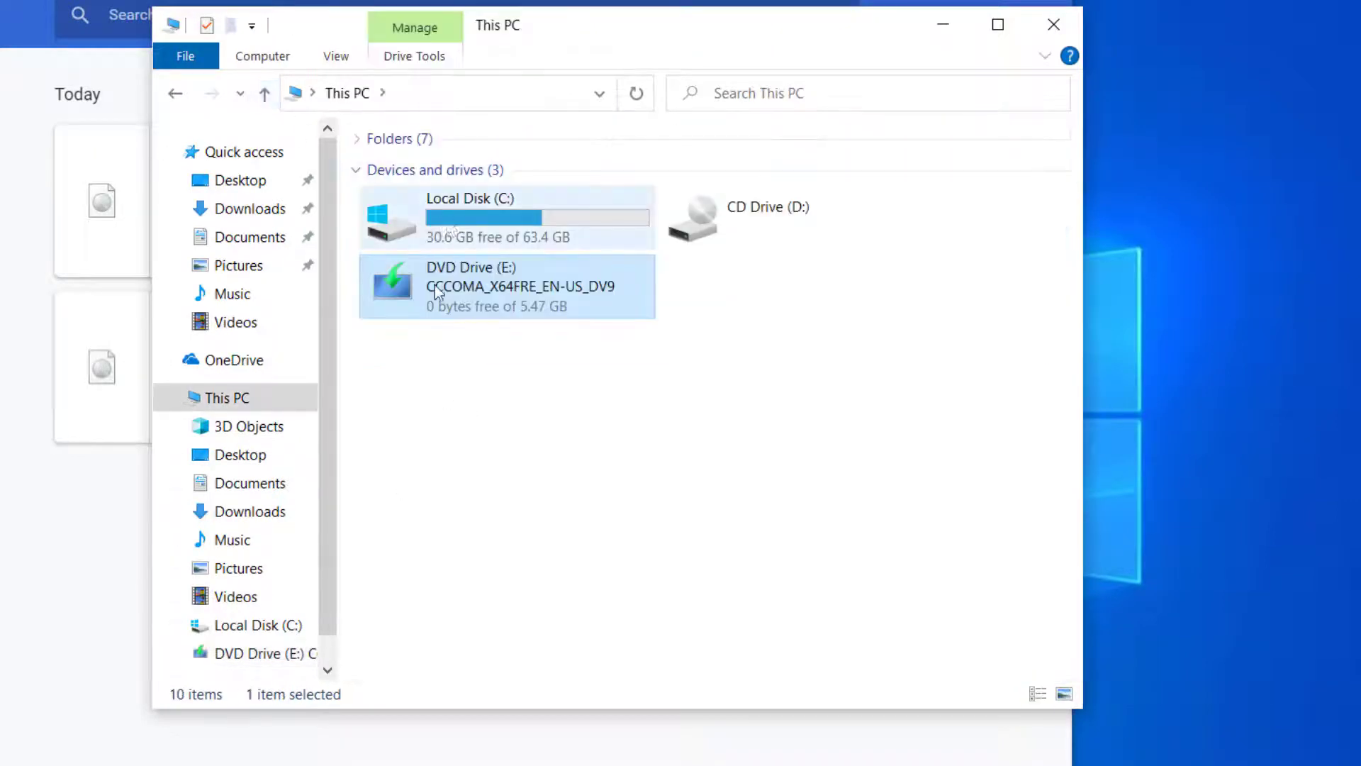
pyautogui.click(250, 209)
pyautogui.doubleClick(432, 197)
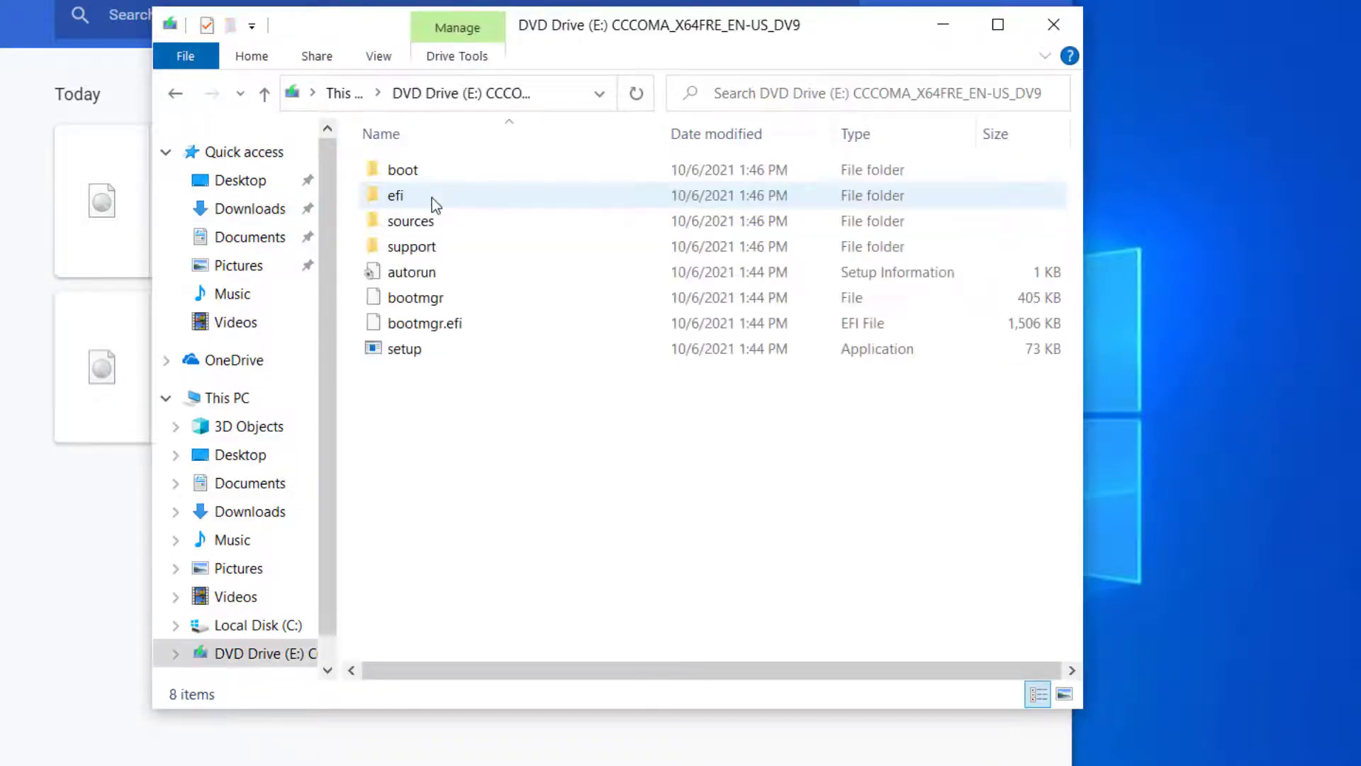
pyautogui.moveTo(447, 431); pyautogui.dragTo(380, 128)
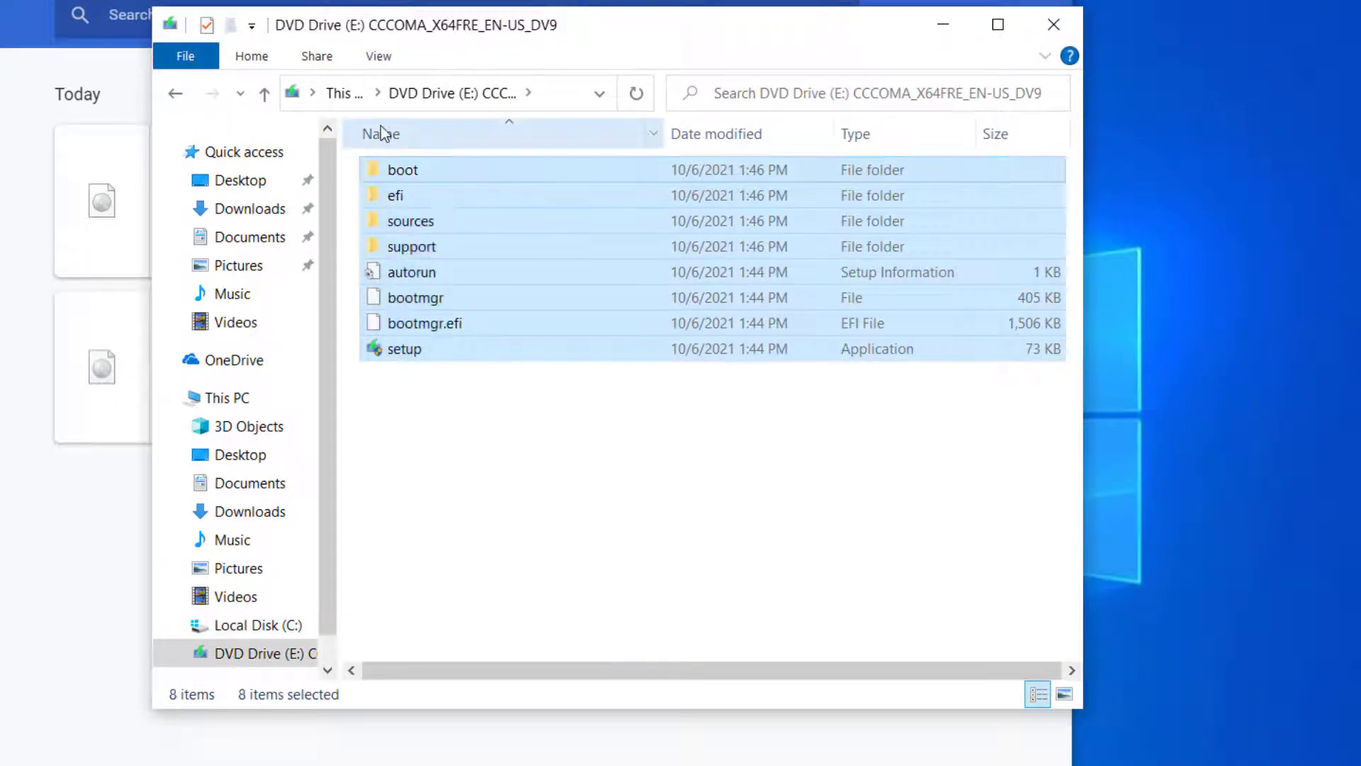
# - Paste the copied setup files into Downloads' Windows 10 folder, then go back up to Downloads
pyautogui.click(181, 97)
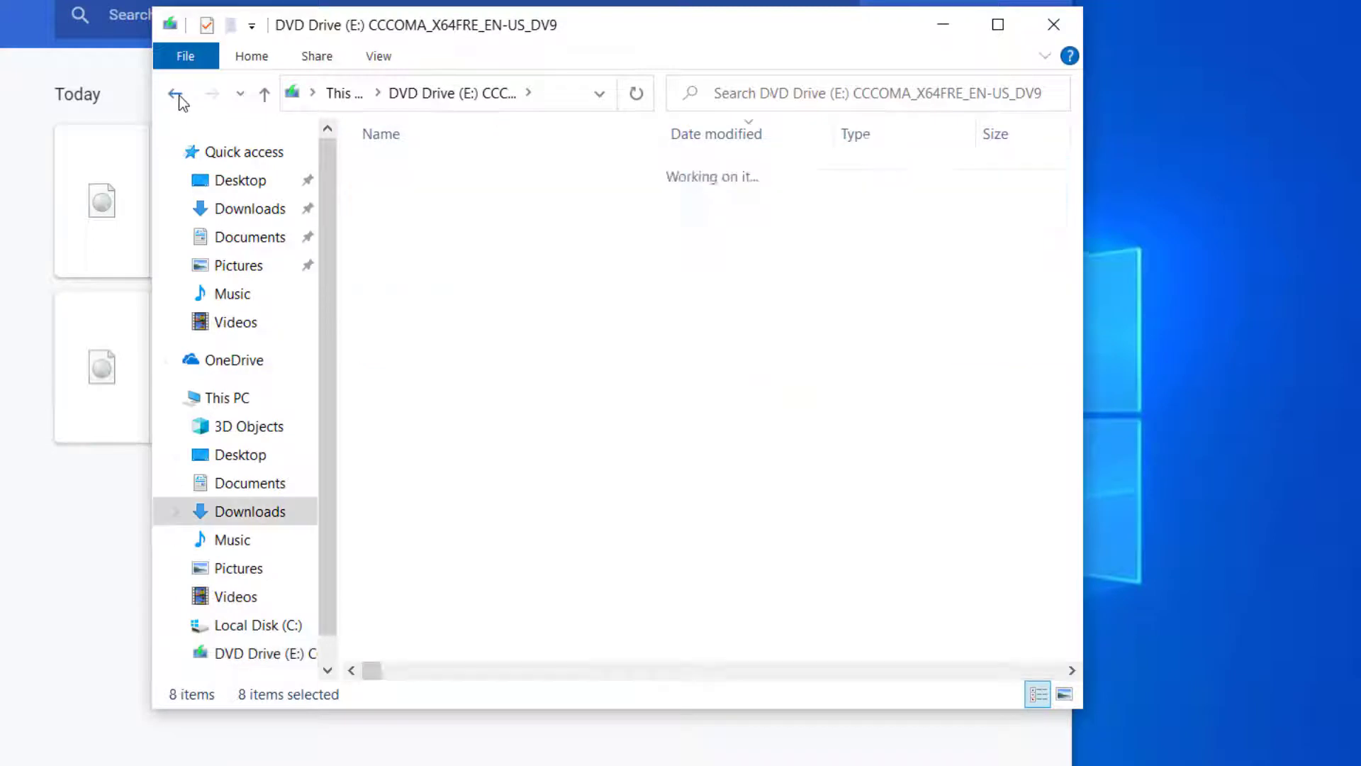
pyautogui.doubleClick(430, 279)
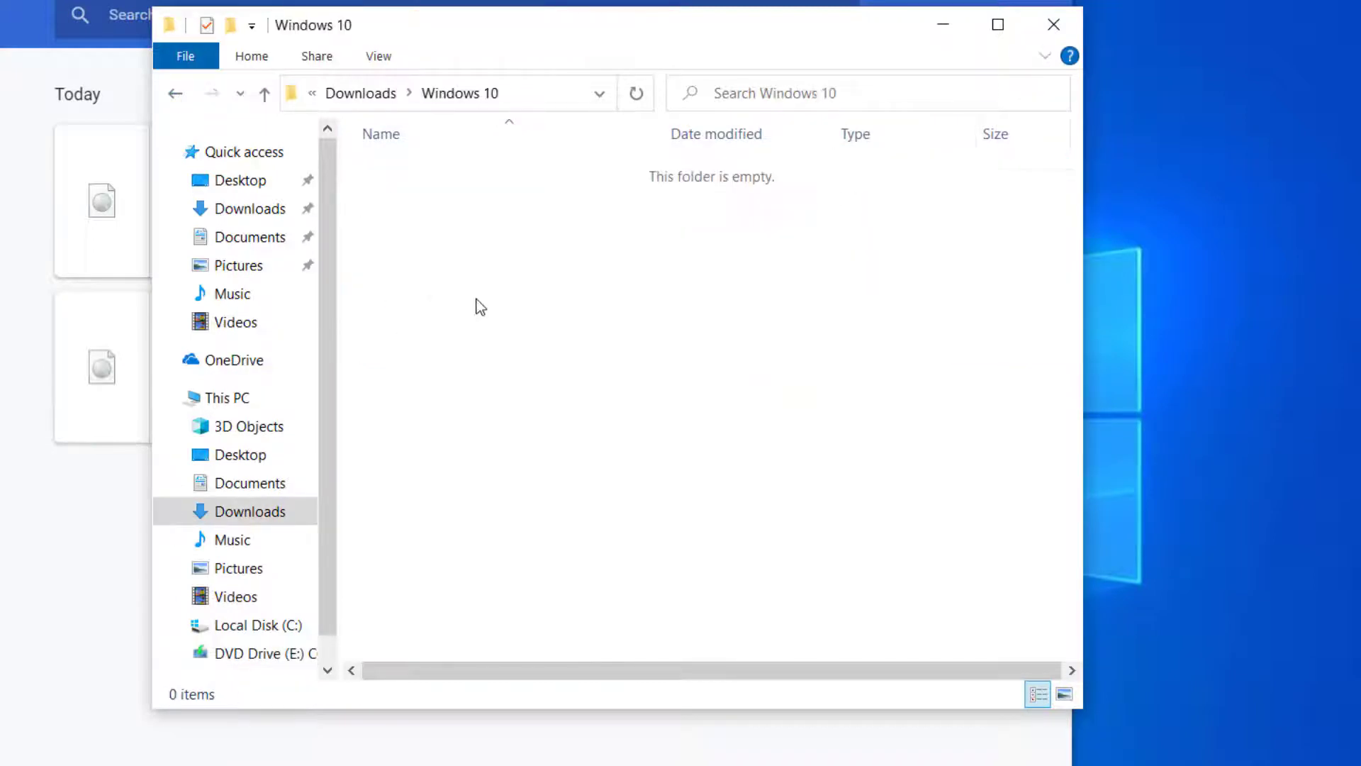
pyautogui.rightClick(476, 299)
pyautogui.click(546, 468)
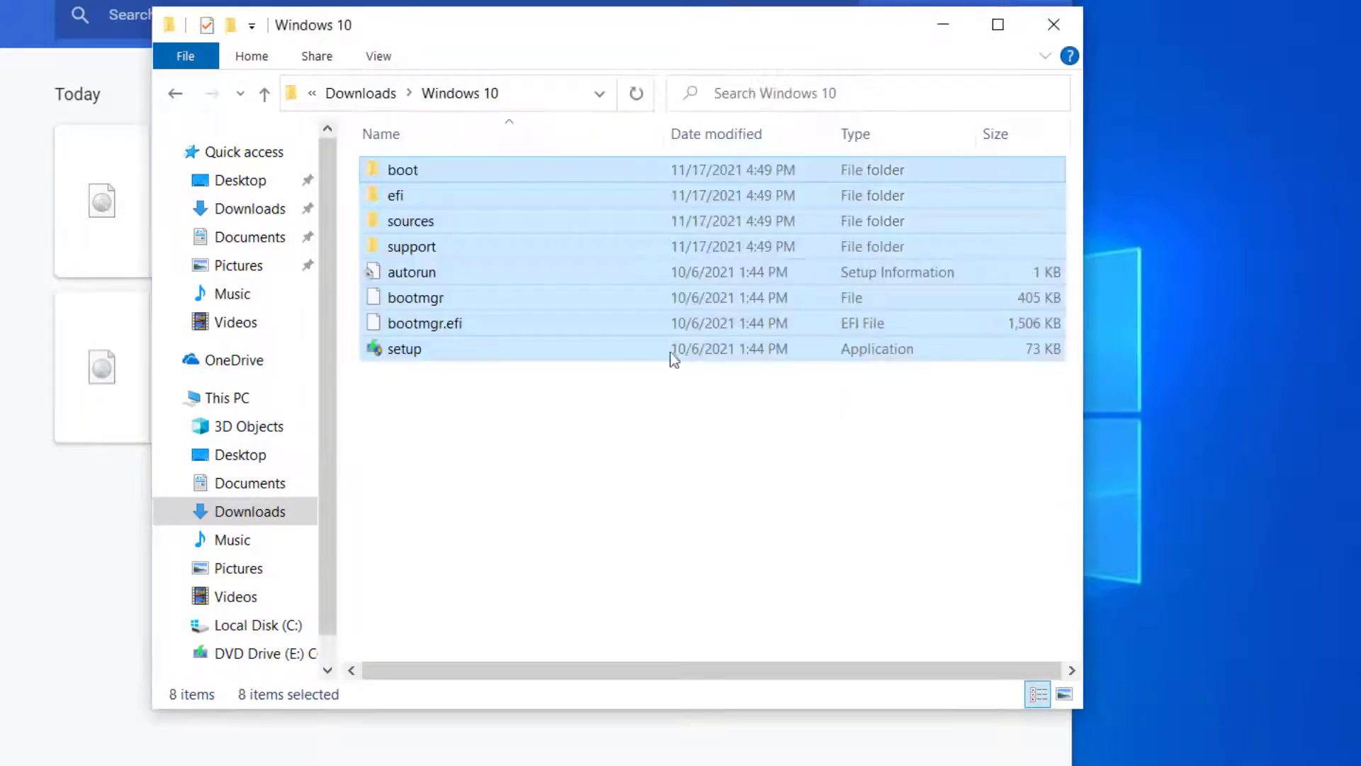
pyautogui.click(264, 93)
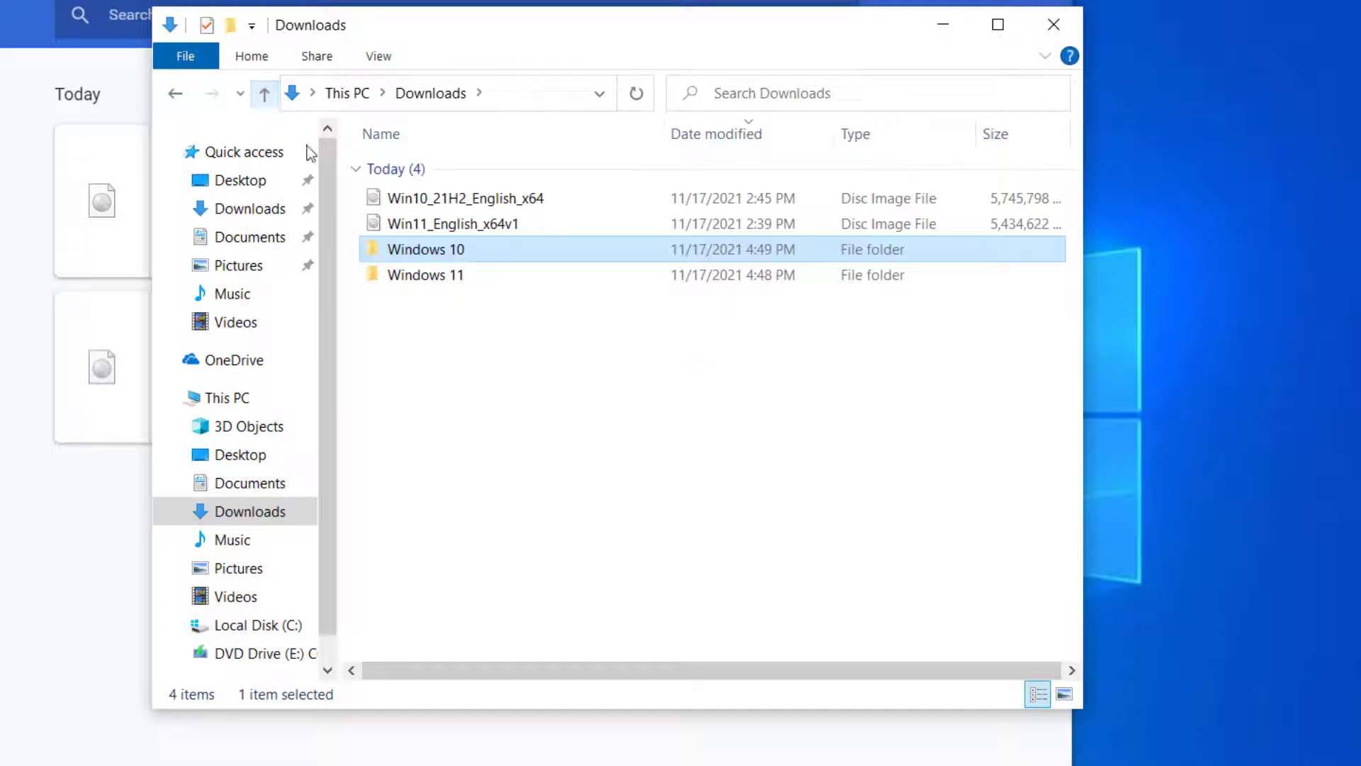
# - Mount the Win11_English_x64v1 ISO and copy all 8 files on the disc
pyautogui.click(432, 230)
pyautogui.doubleClick(429, 228)
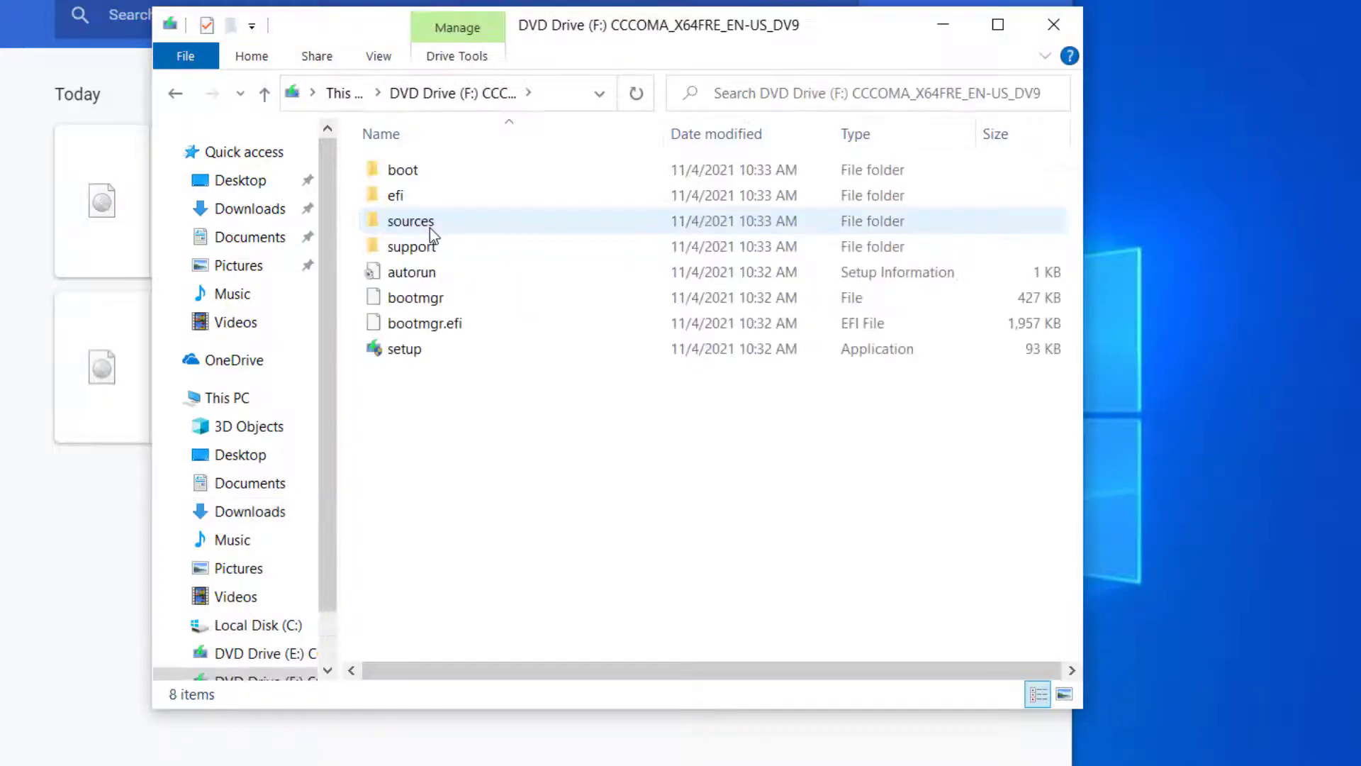
pyautogui.moveTo(410, 403); pyautogui.dragTo(399, 167)
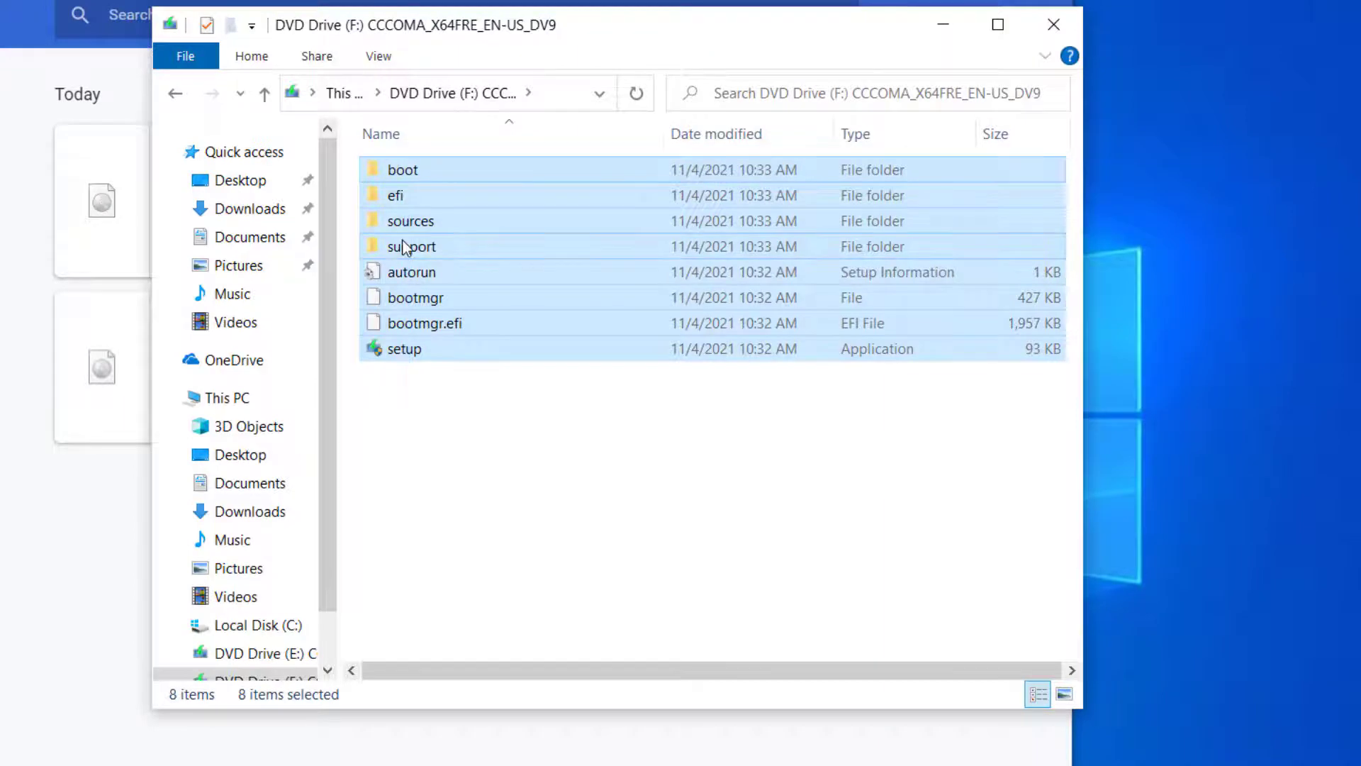
pyautogui.rightClick(402, 241)
pyautogui.click(458, 410)
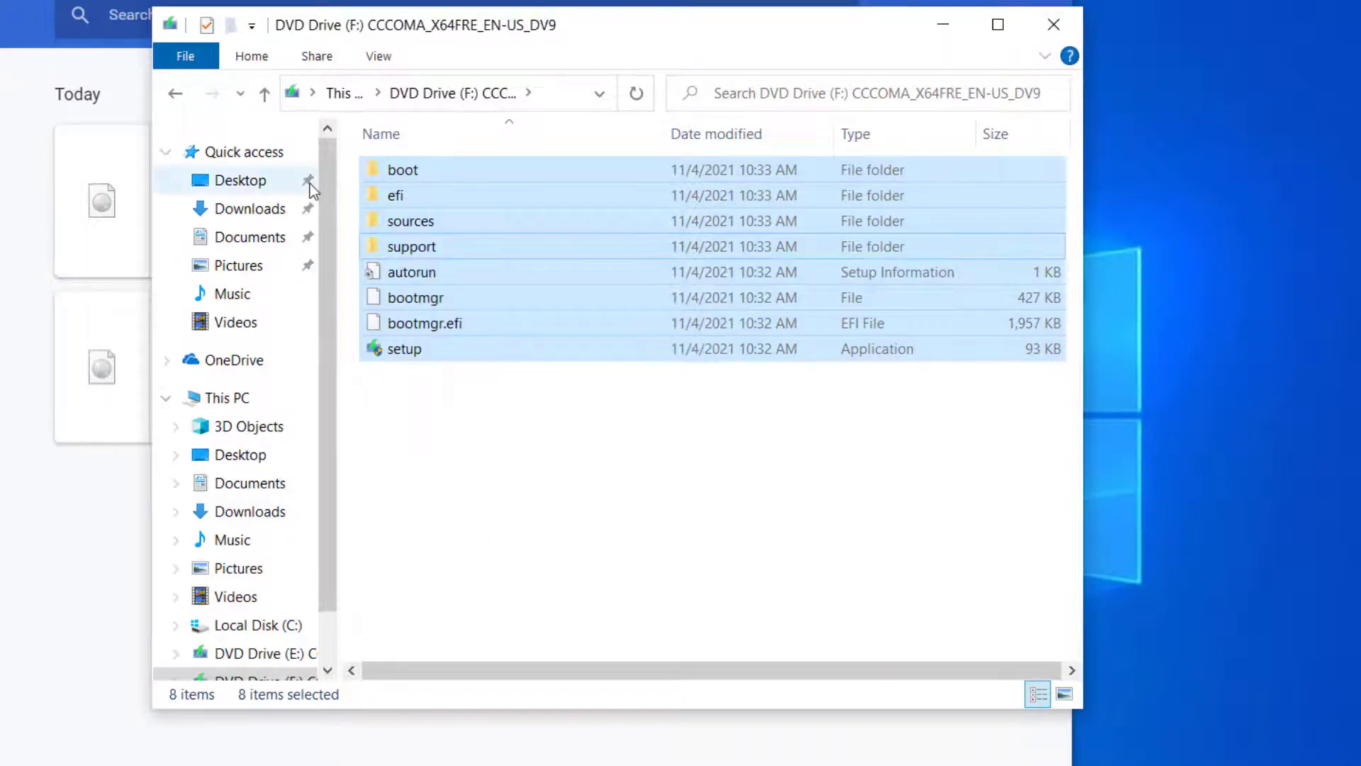
# - Paste the Windows 11 setup files into Downloads' Windows 11 folder, then go back up to Downloads
pyautogui.click(265, 103)
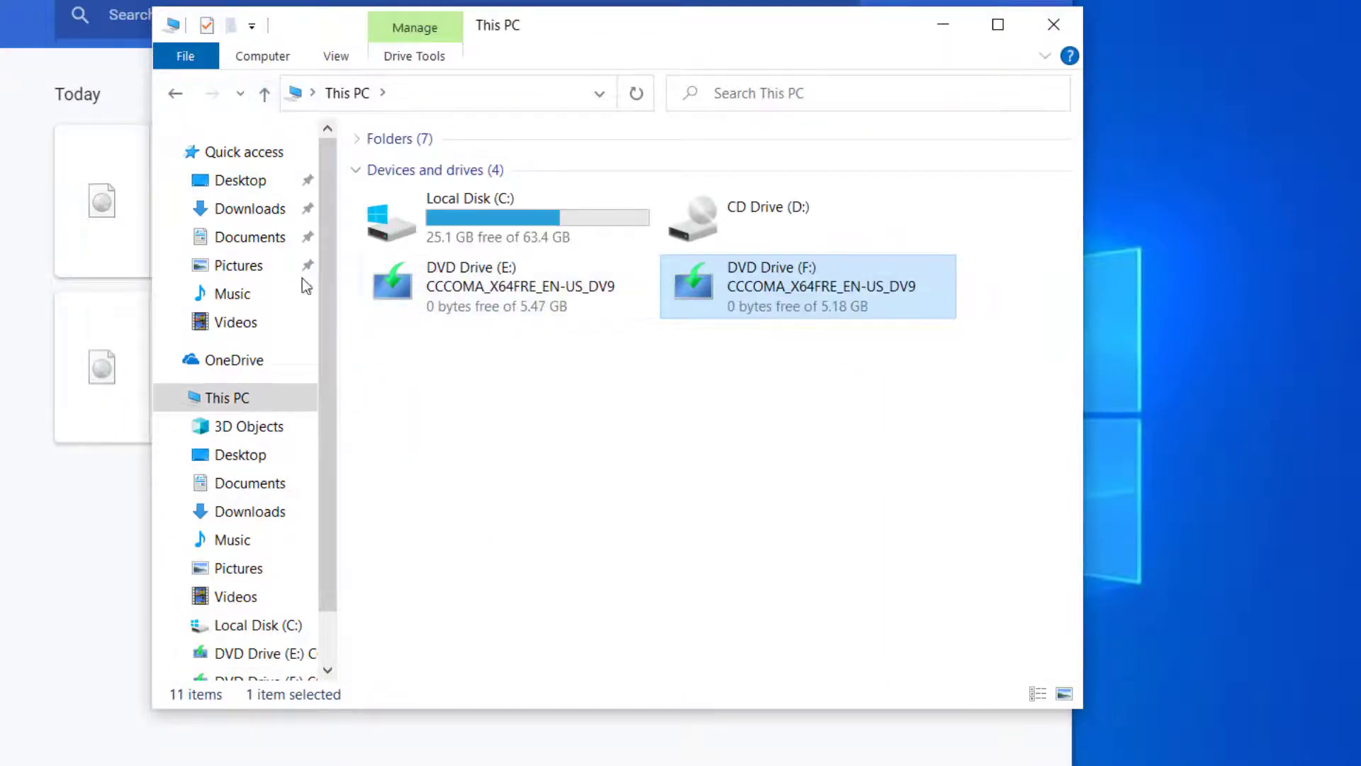
pyautogui.click(239, 180)
pyautogui.click(248, 208)
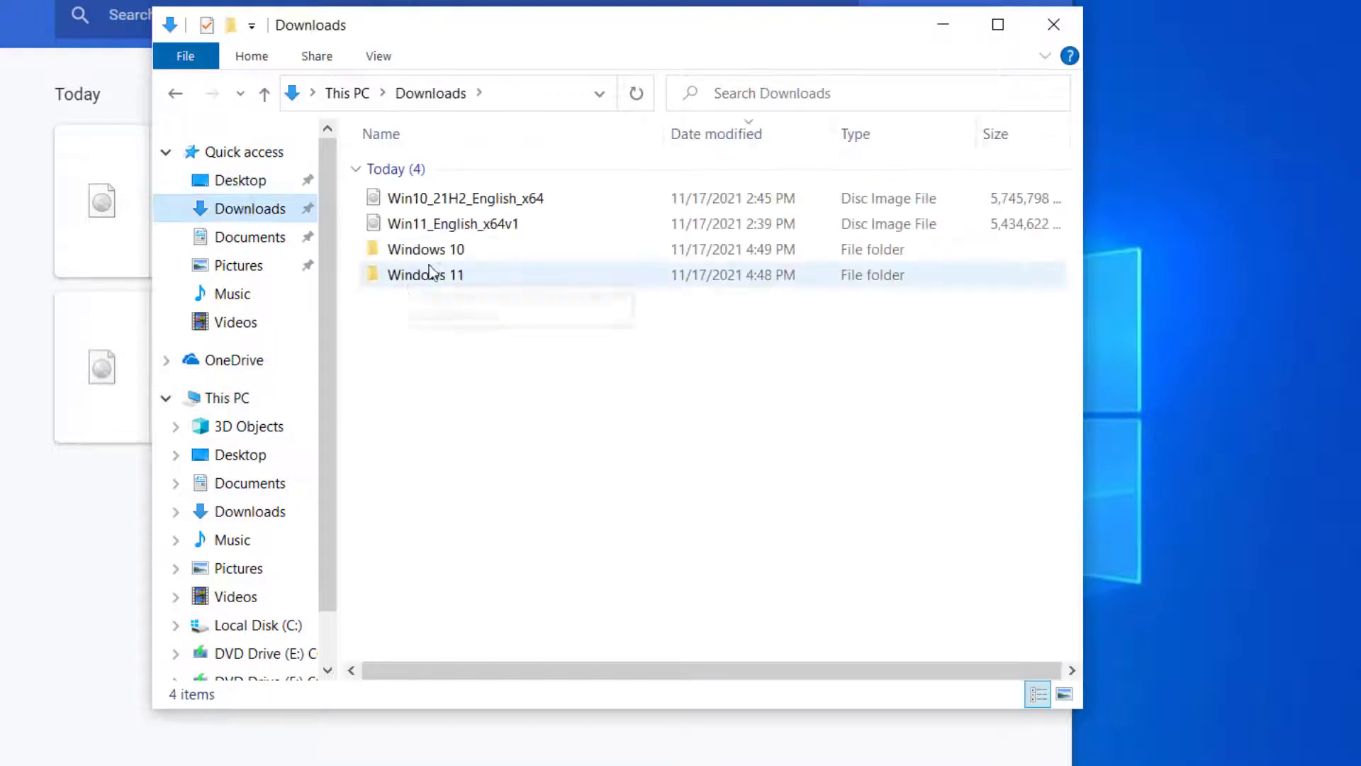
pyautogui.doubleClick(415, 276)
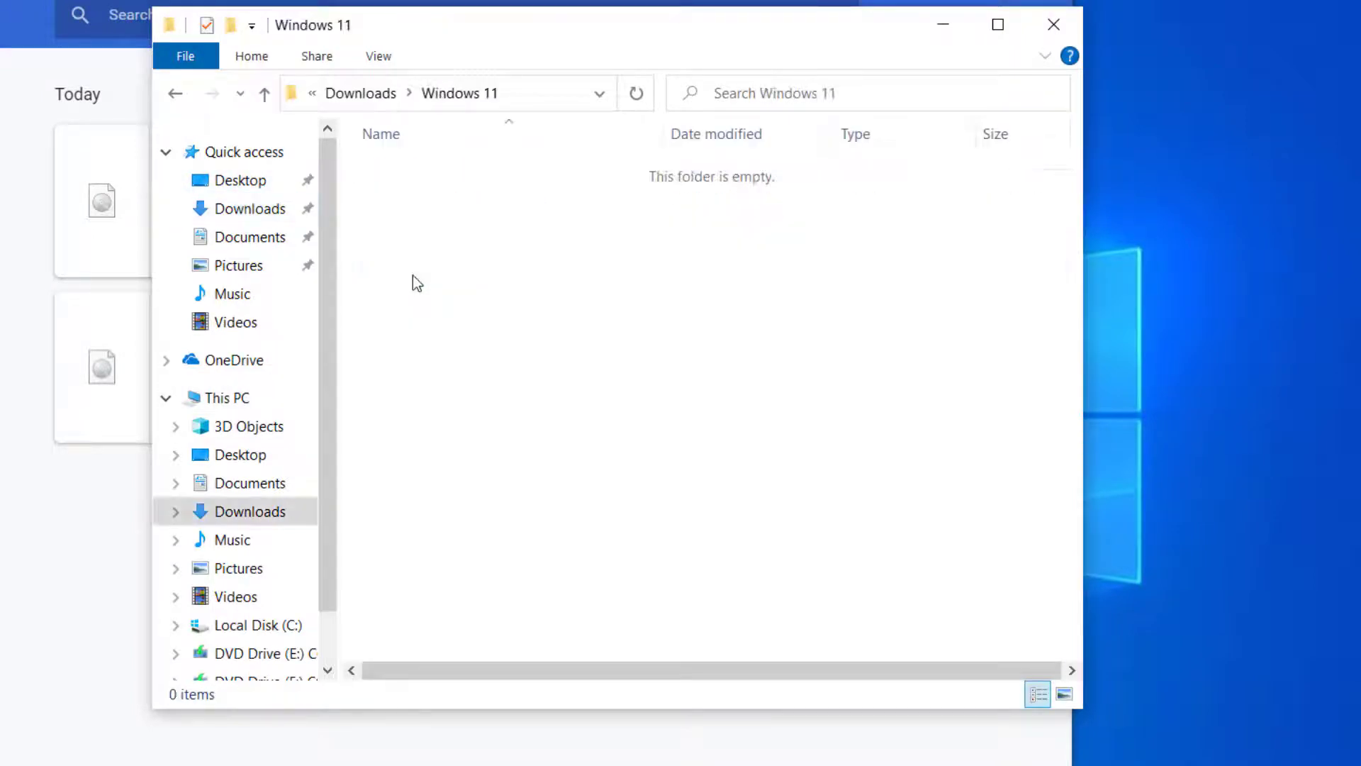
pyautogui.rightClick(492, 315)
pyautogui.click(546, 489)
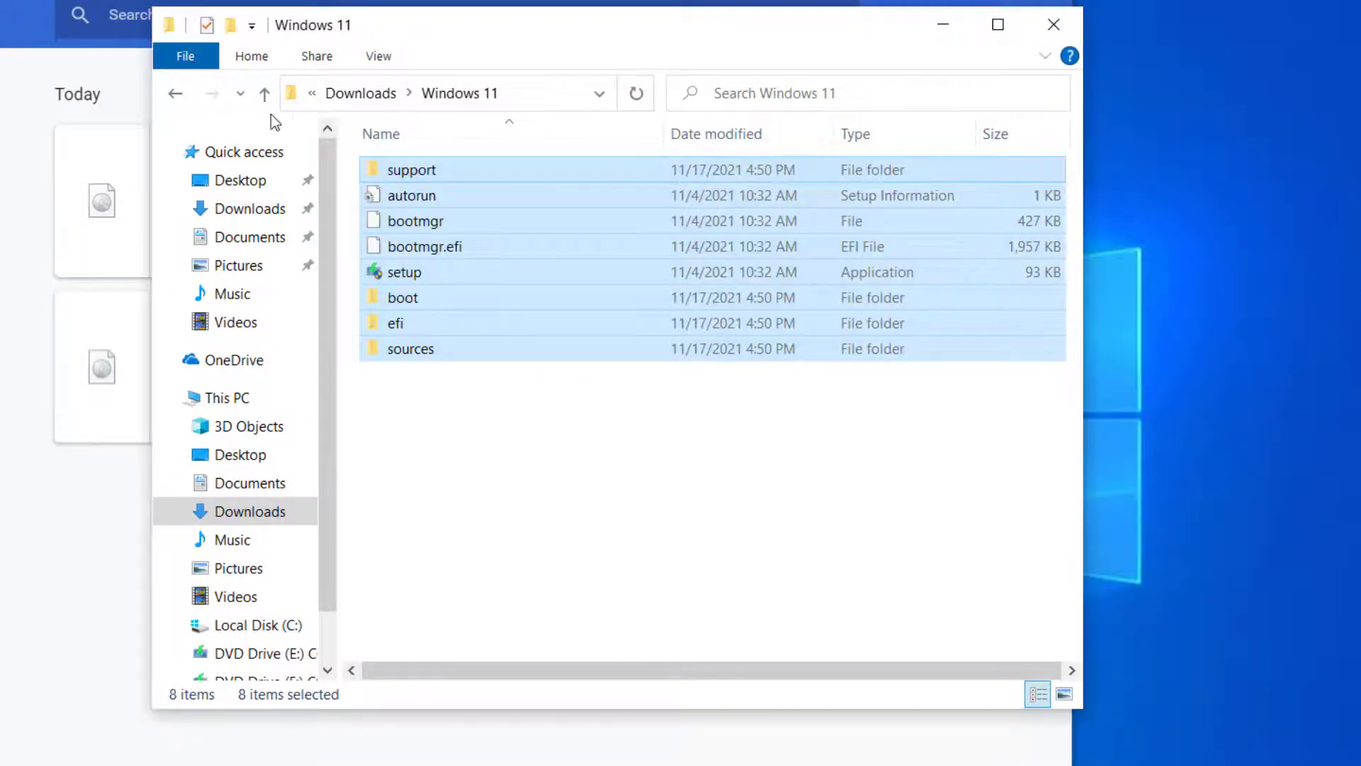
pyautogui.click(264, 95)
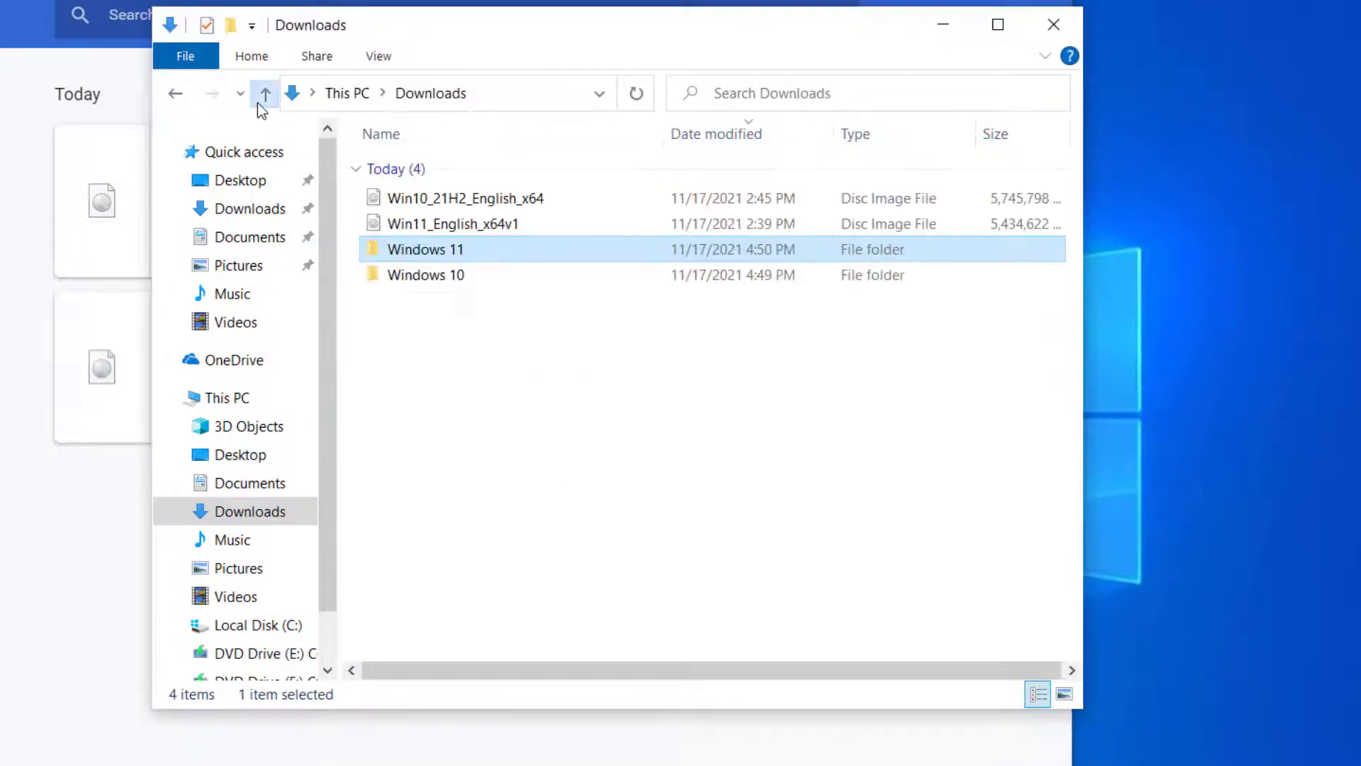
# - Select both ISO files and try to permanently delete them, dismissing the file-in-use error
pyautogui.click(385, 206)
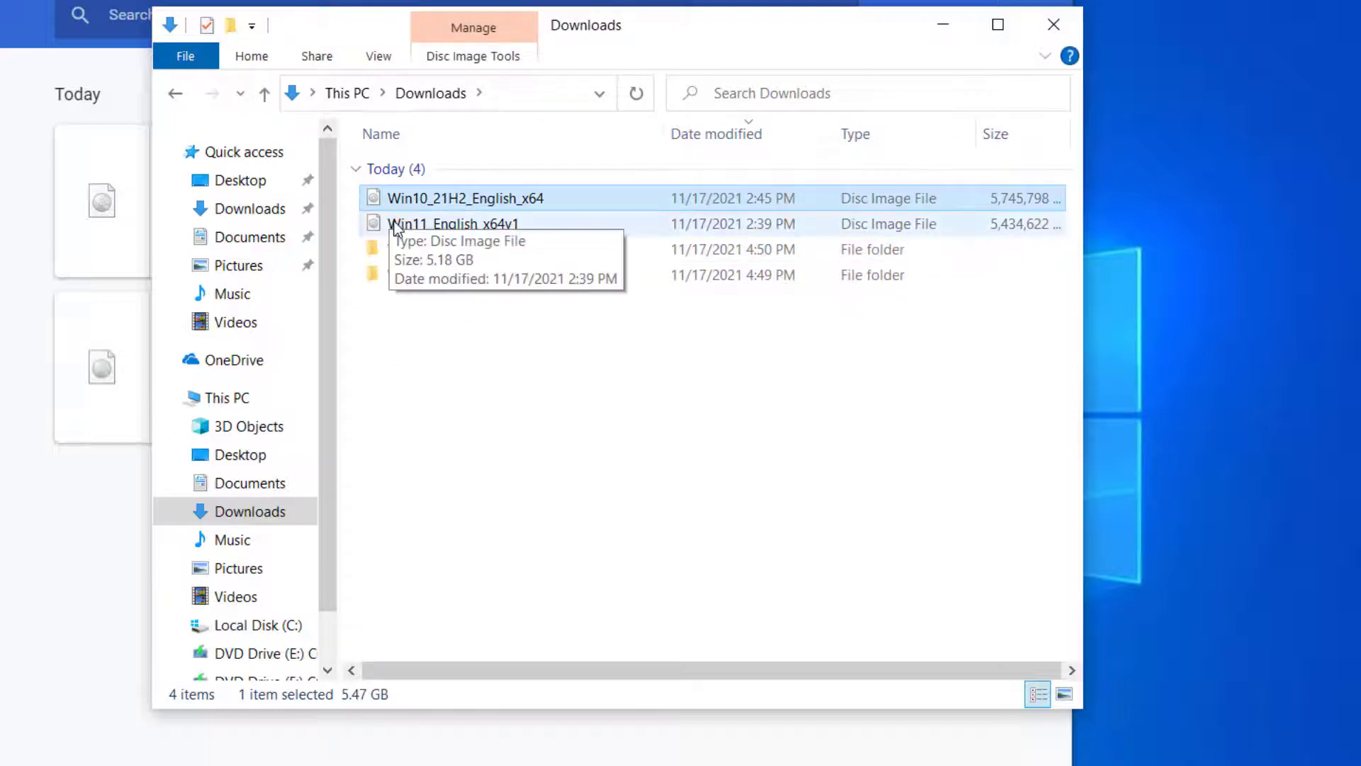
pyautogui.keyDown('ctrl'); pyautogui.click(395, 225); pyautogui.keyUp('ctrl')
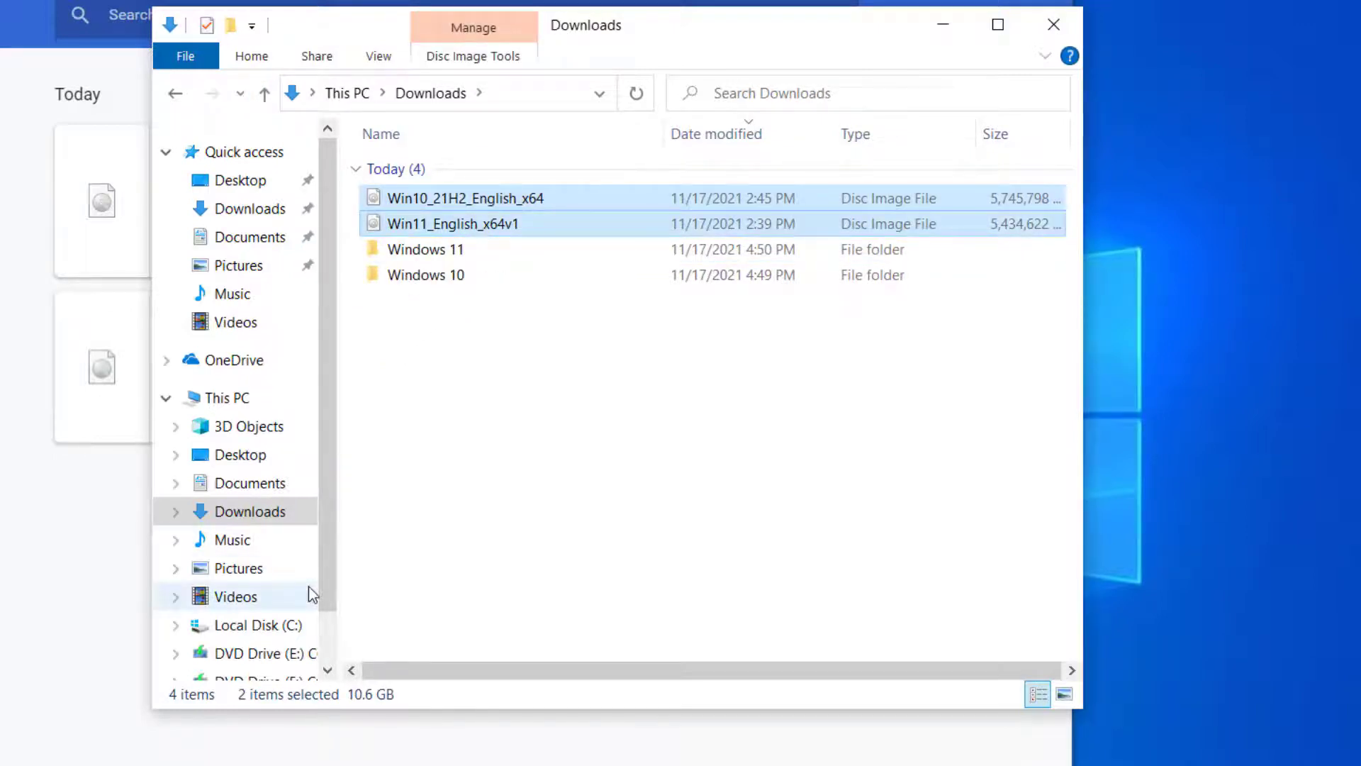
pyautogui.click(230, 398)
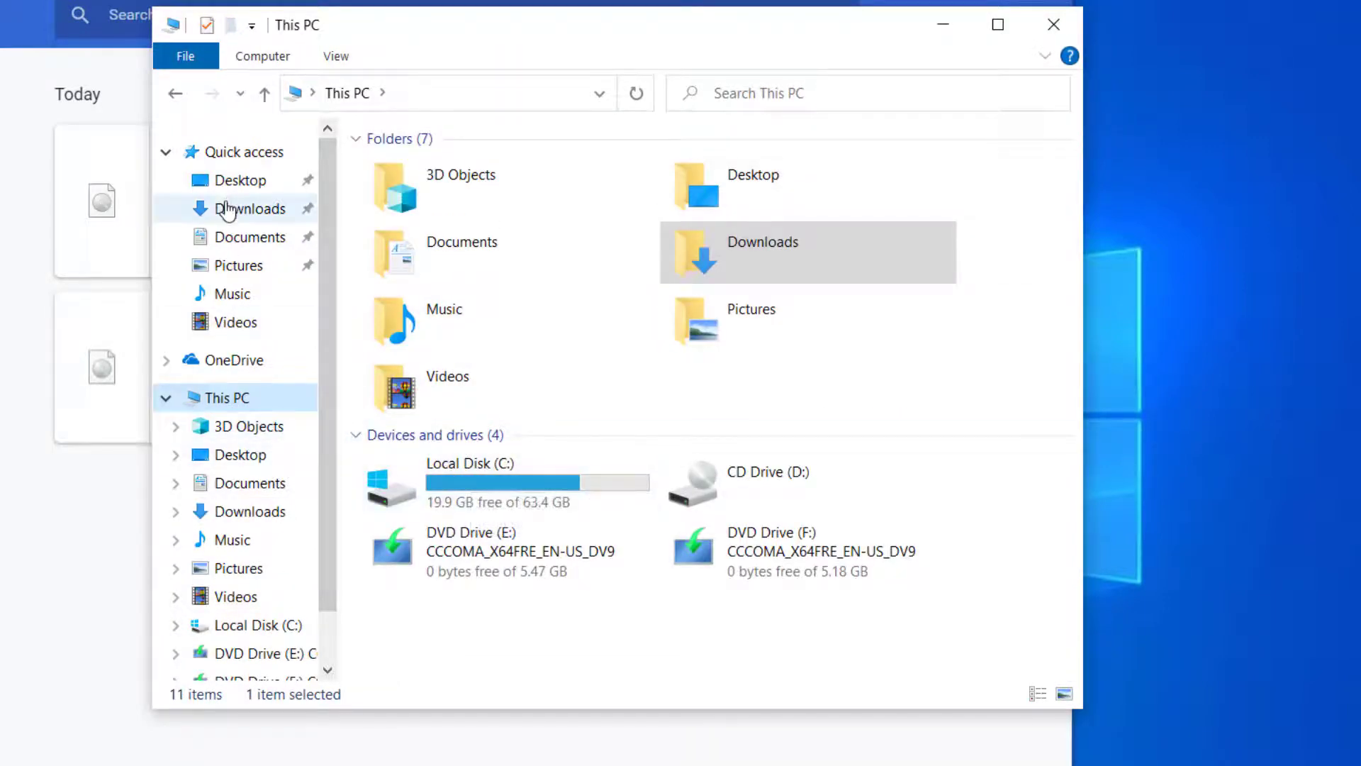
pyautogui.click(267, 208)
pyautogui.moveTo(351, 193); pyautogui.dragTo(389, 218)
pyautogui.hotkey('shift', 'Delete')
pyautogui.press('Return')
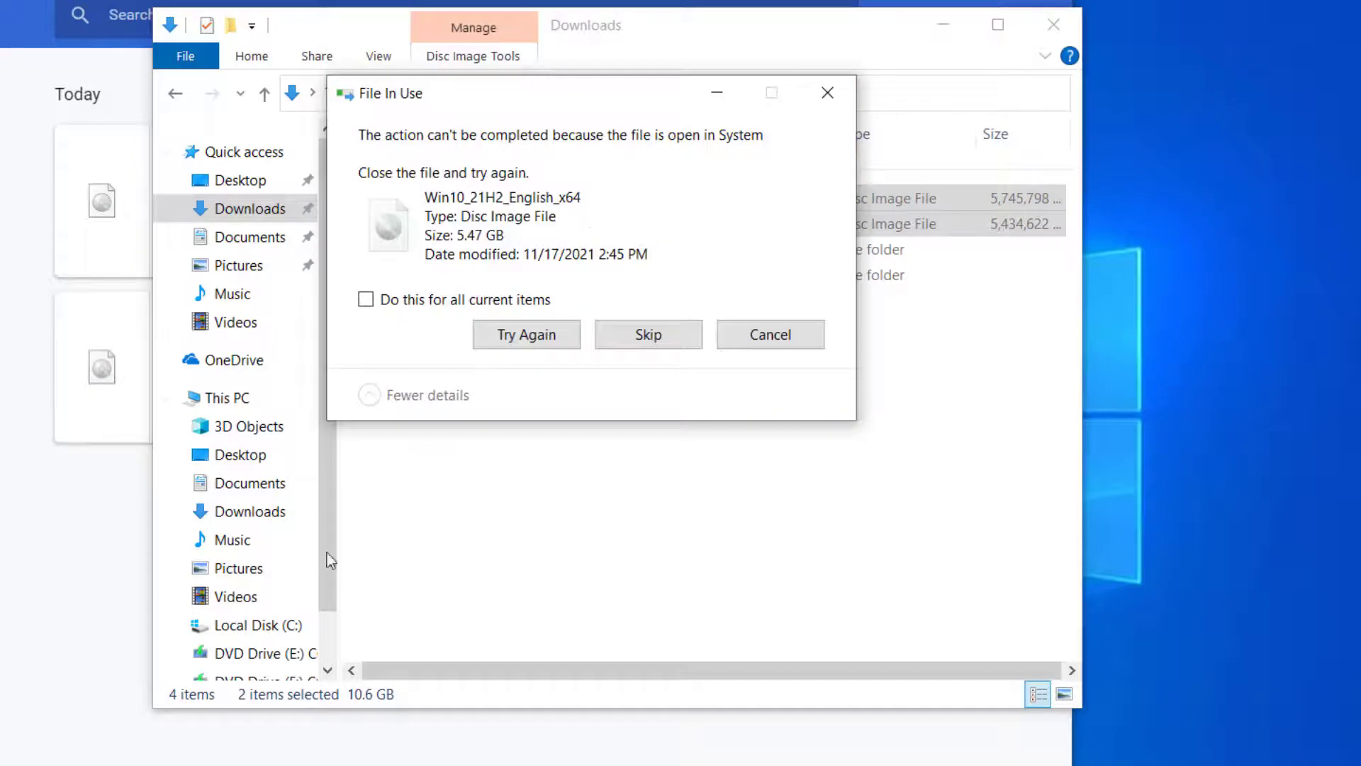
pyautogui.click(750, 343)
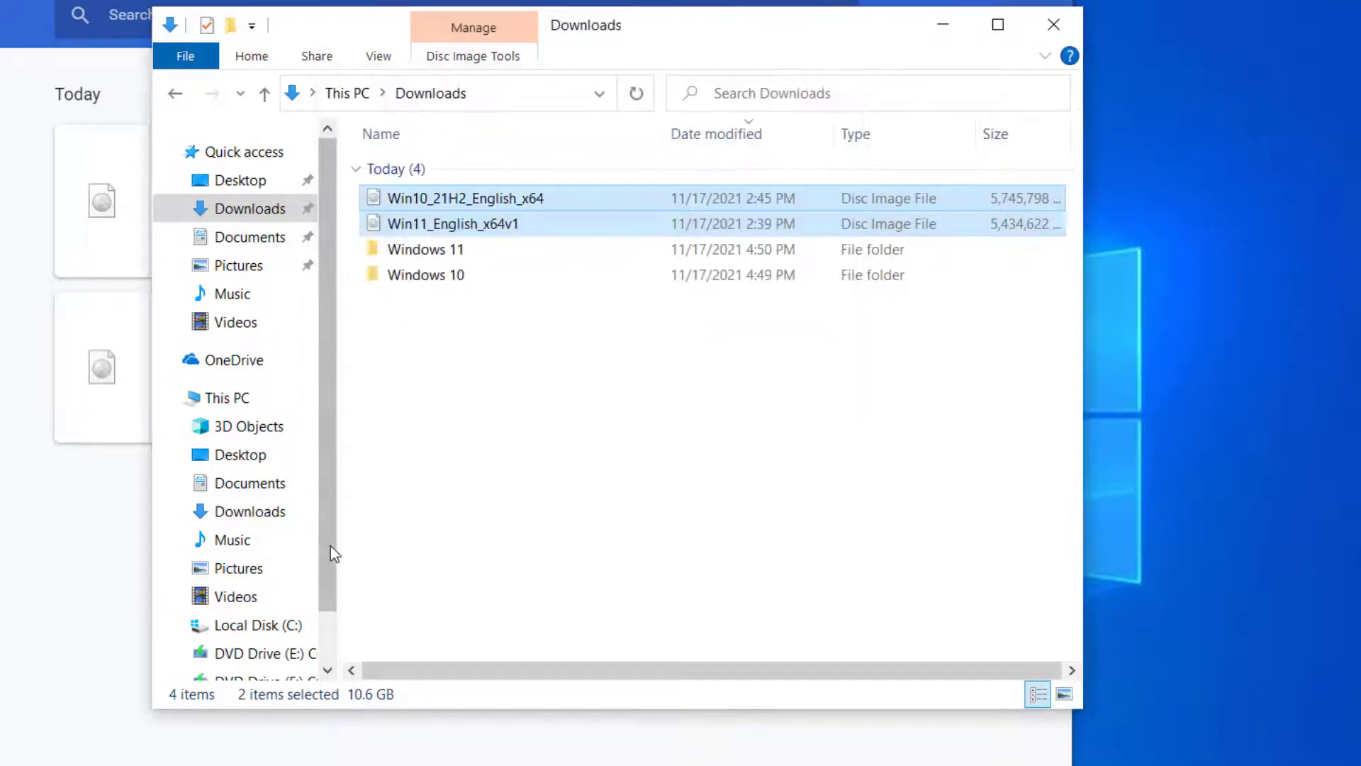
# - Eject the mounted Windows 10 and Windows 11 images from DVD Drive (E:) and (F:)
pyautogui.scroll(-3, 329, 567)
pyautogui.rightClick(264, 587)
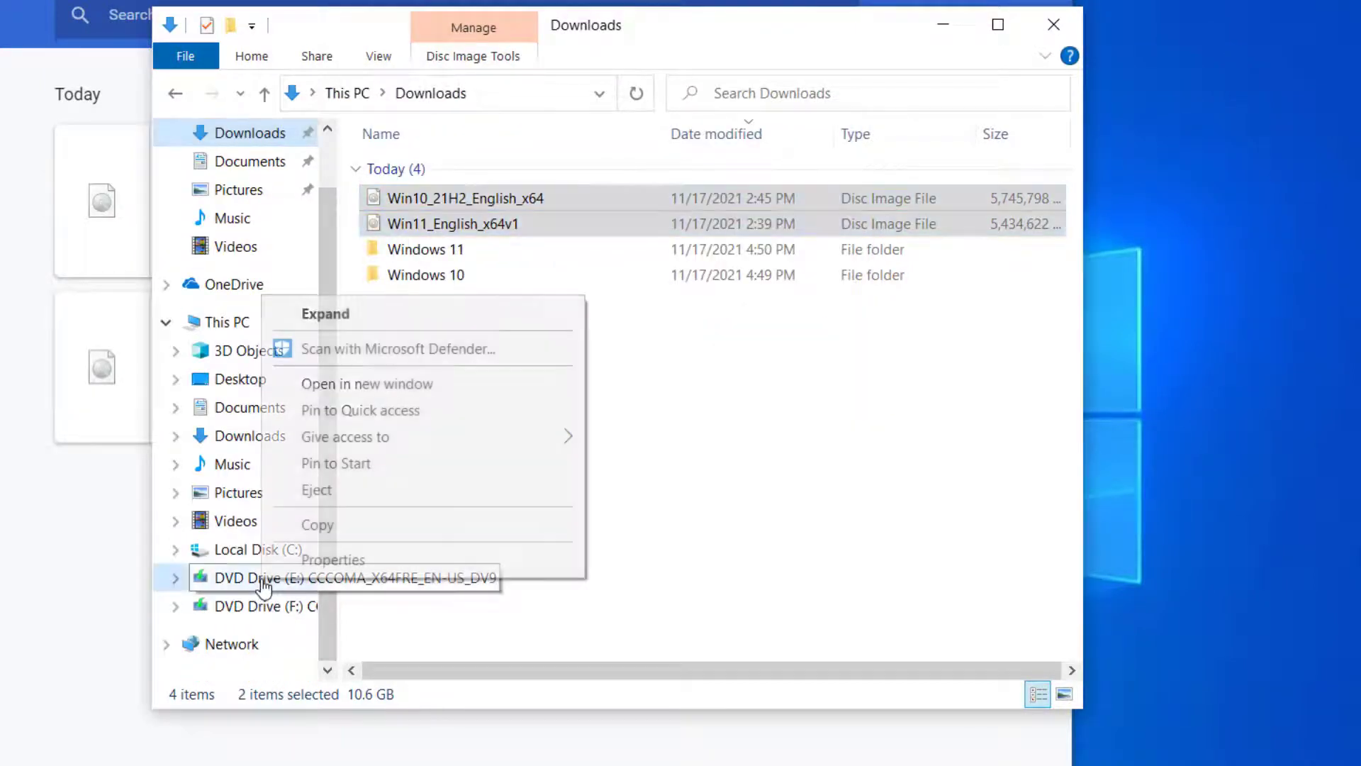
pyautogui.click(316, 493)
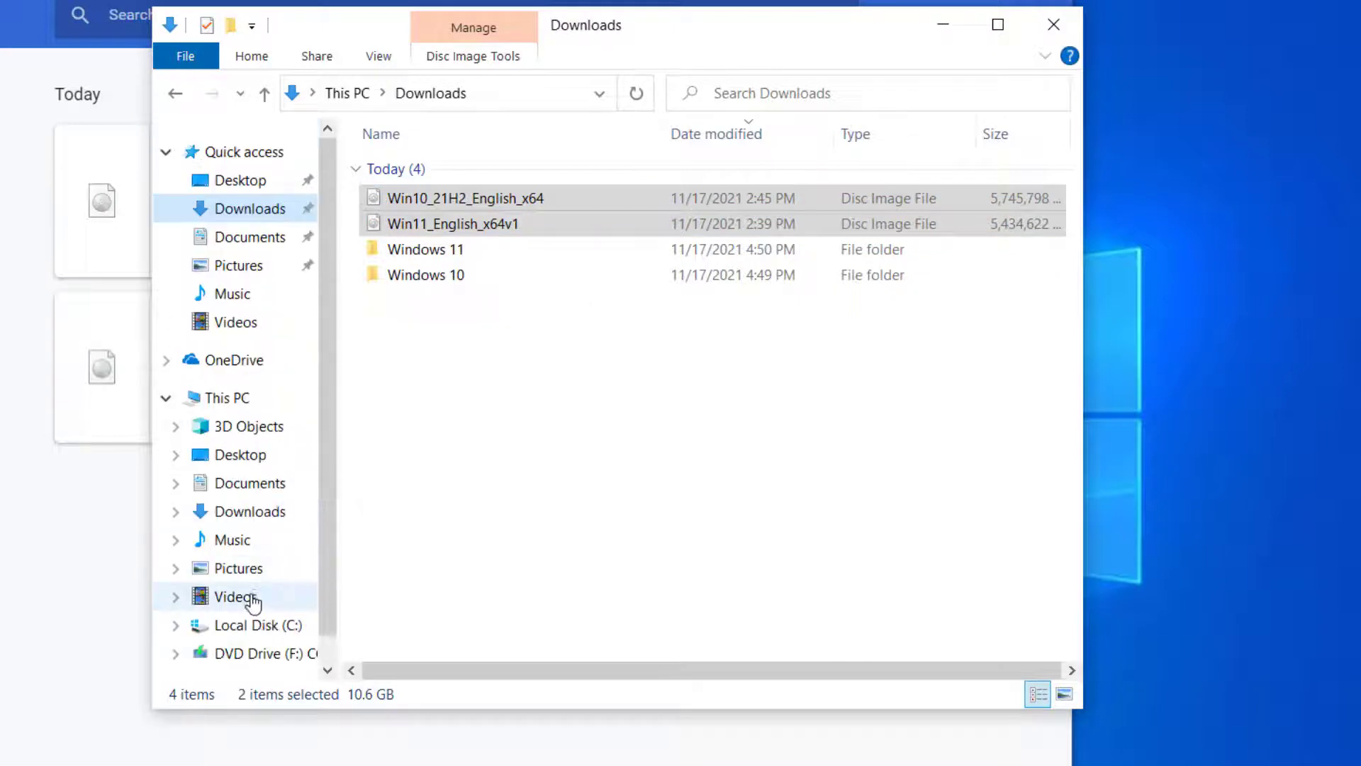
pyautogui.rightClick(241, 653)
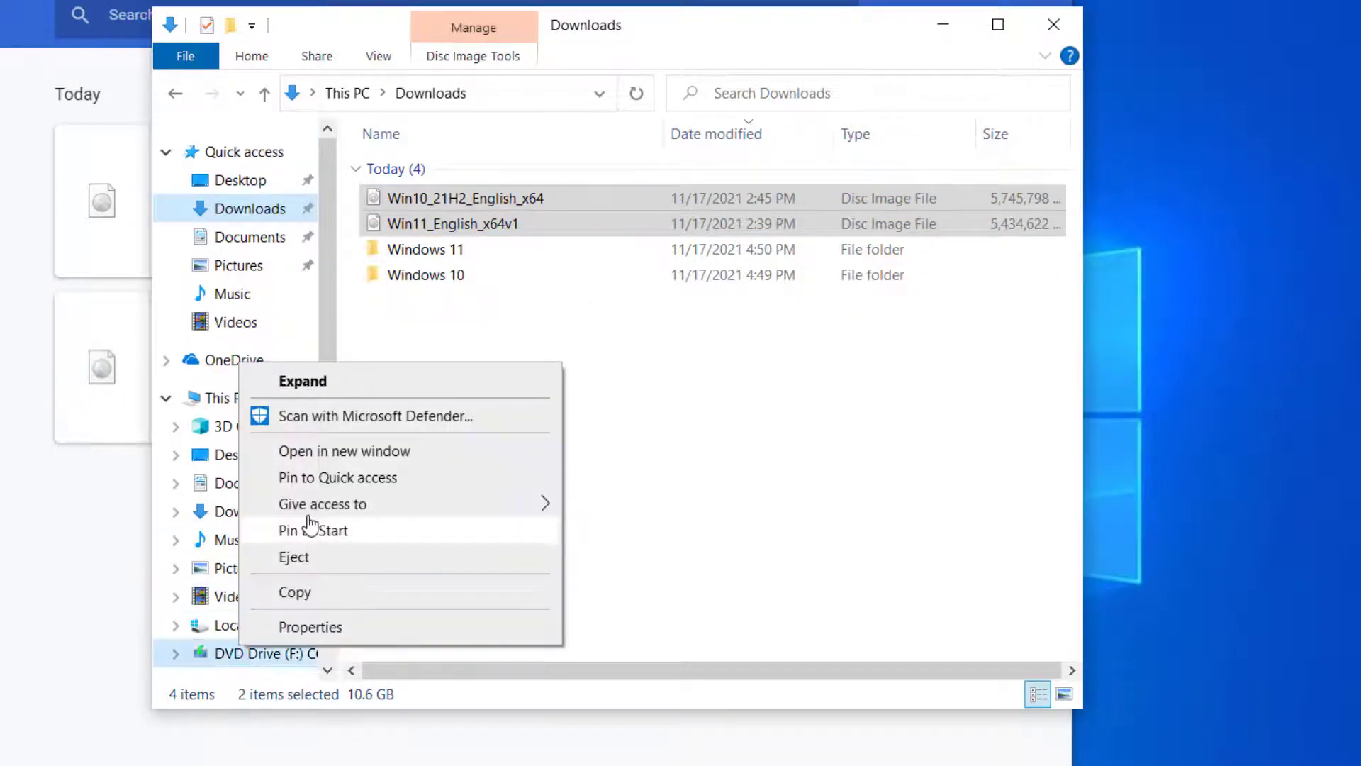
pyautogui.click(293, 554)
# - Permanently delete the Win10_21H2_English_x64 and Win11_English_x64v1 ISO files
pyautogui.rightClick(448, 216)
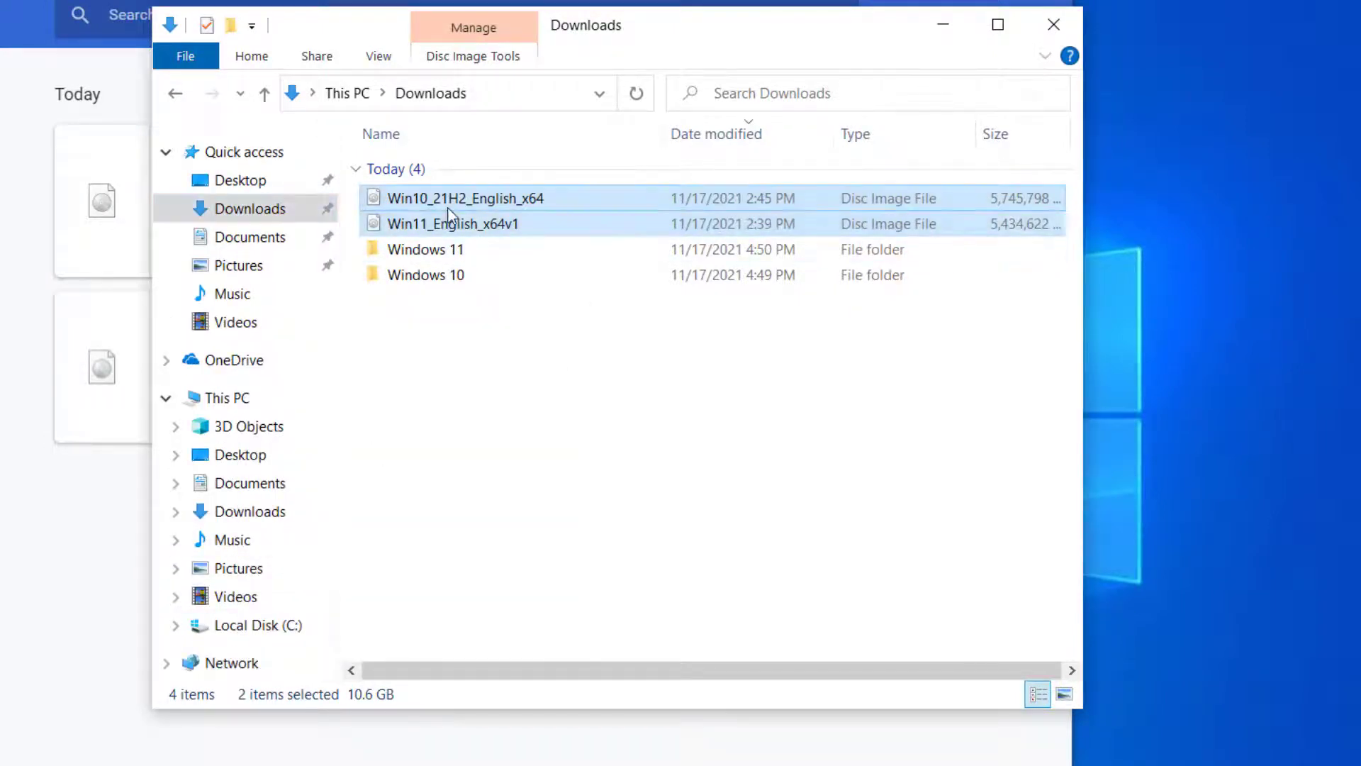
pyautogui.click(507, 499)
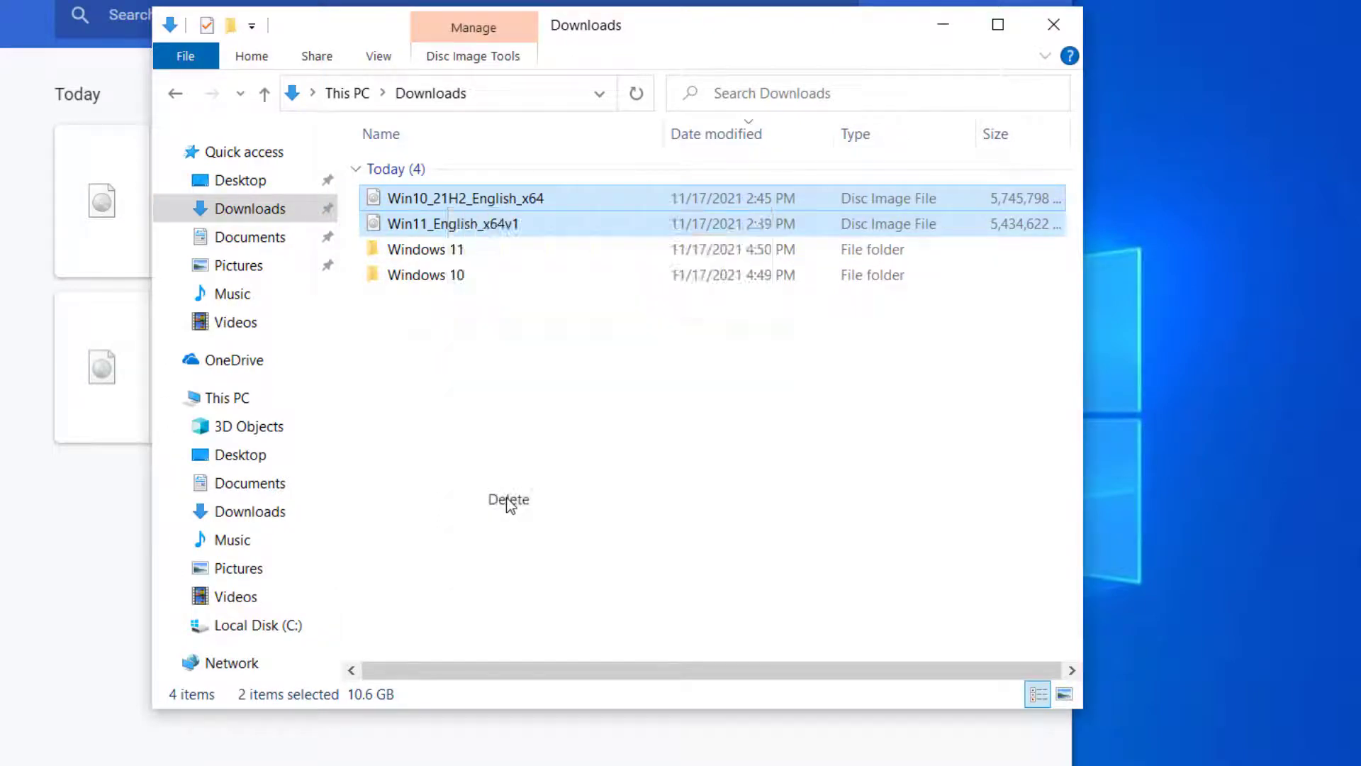
pyautogui.click(652, 220)
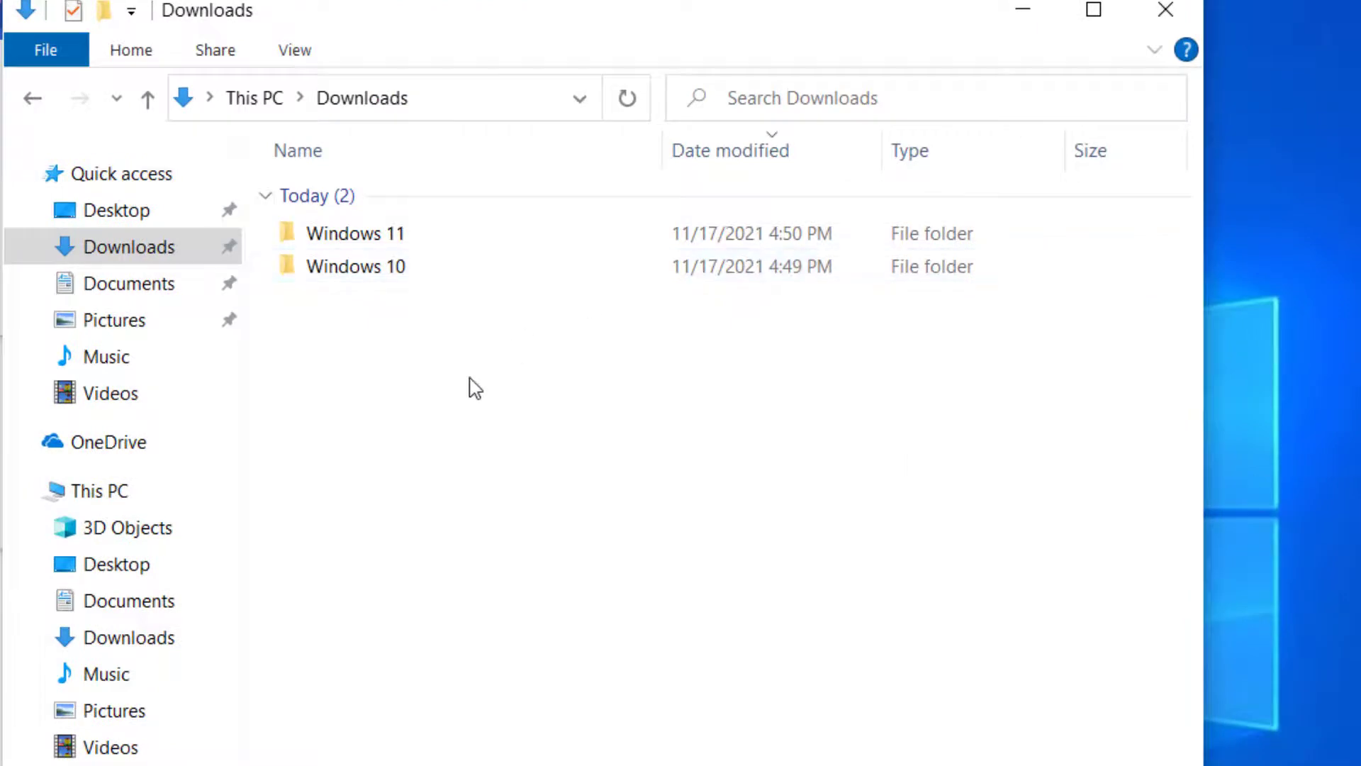
# - Delete install.wim from the Windows 10 sources folder
pyautogui.doubleClick(378, 282)
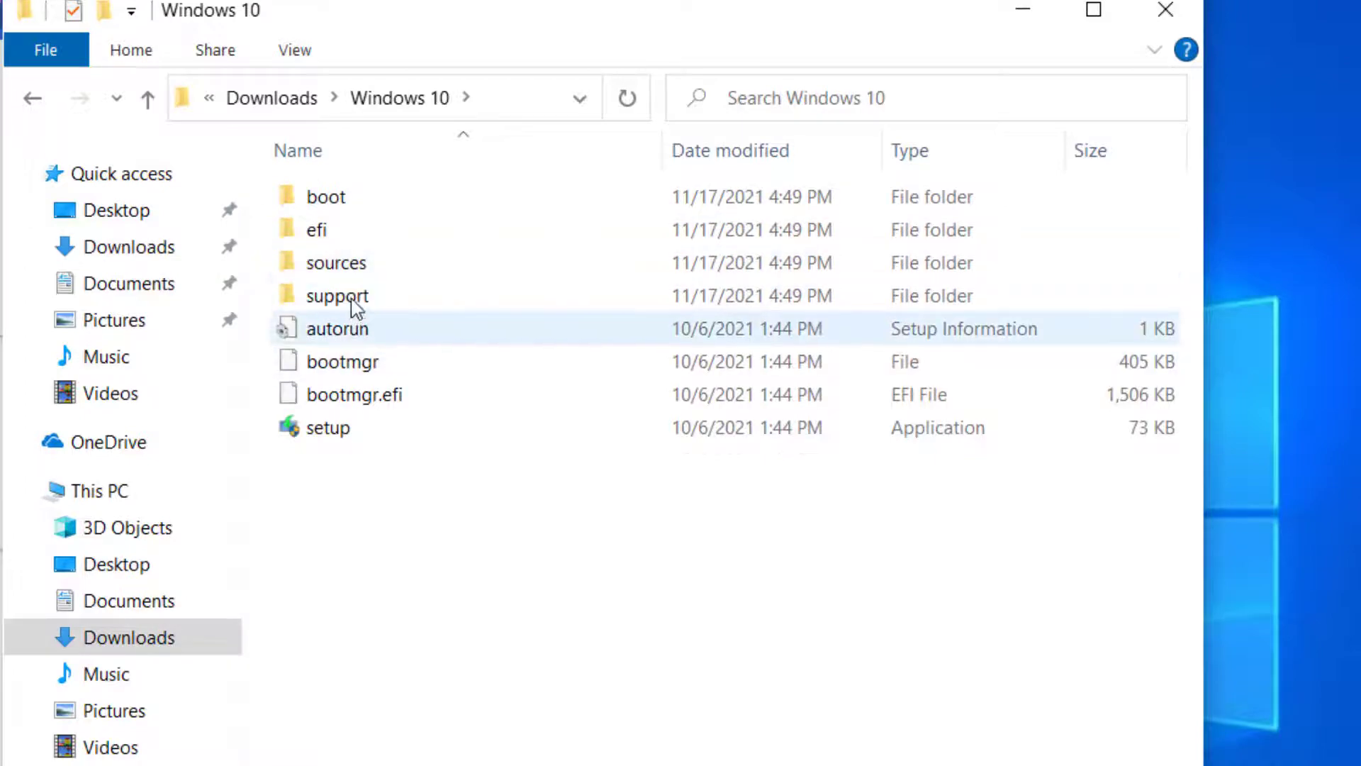
pyautogui.doubleClick(346, 270)
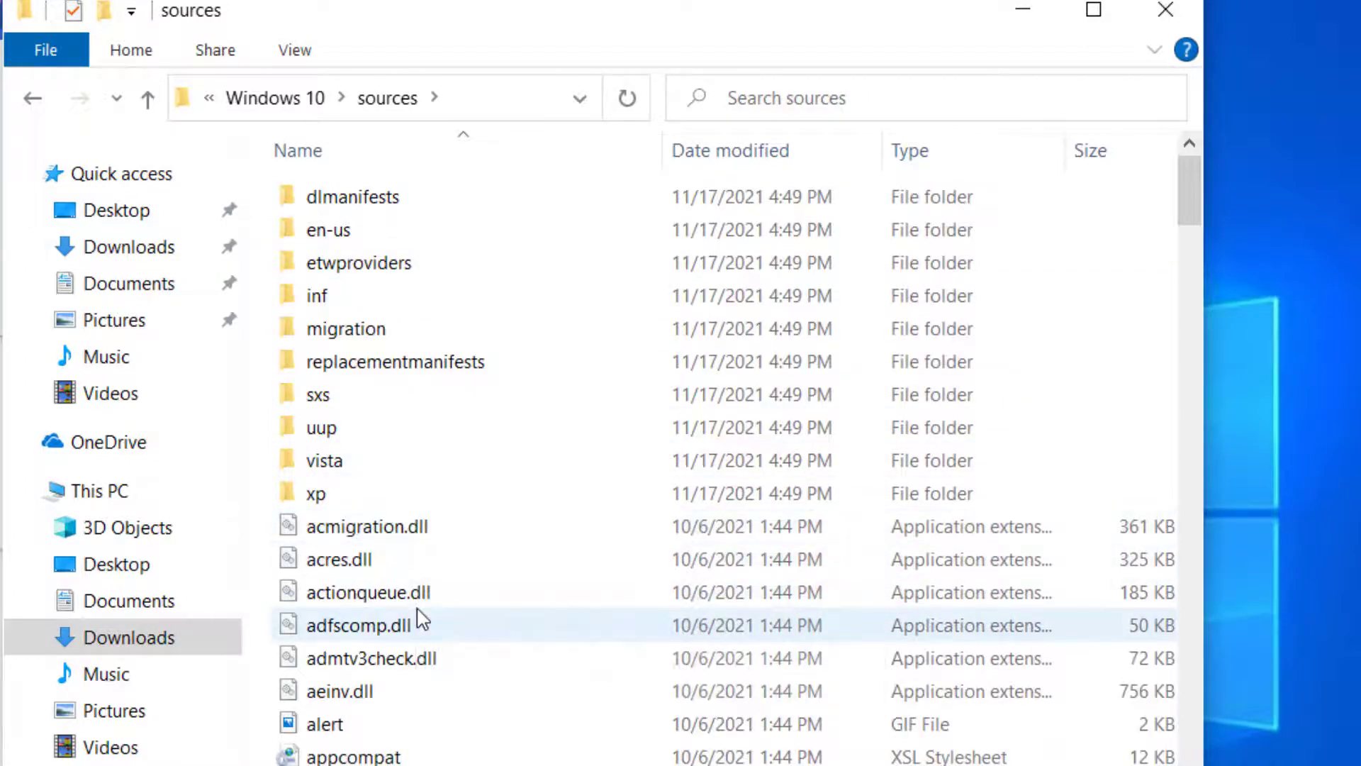
pyautogui.scroll(-20, 416, 615)
pyautogui.click(340, 319)
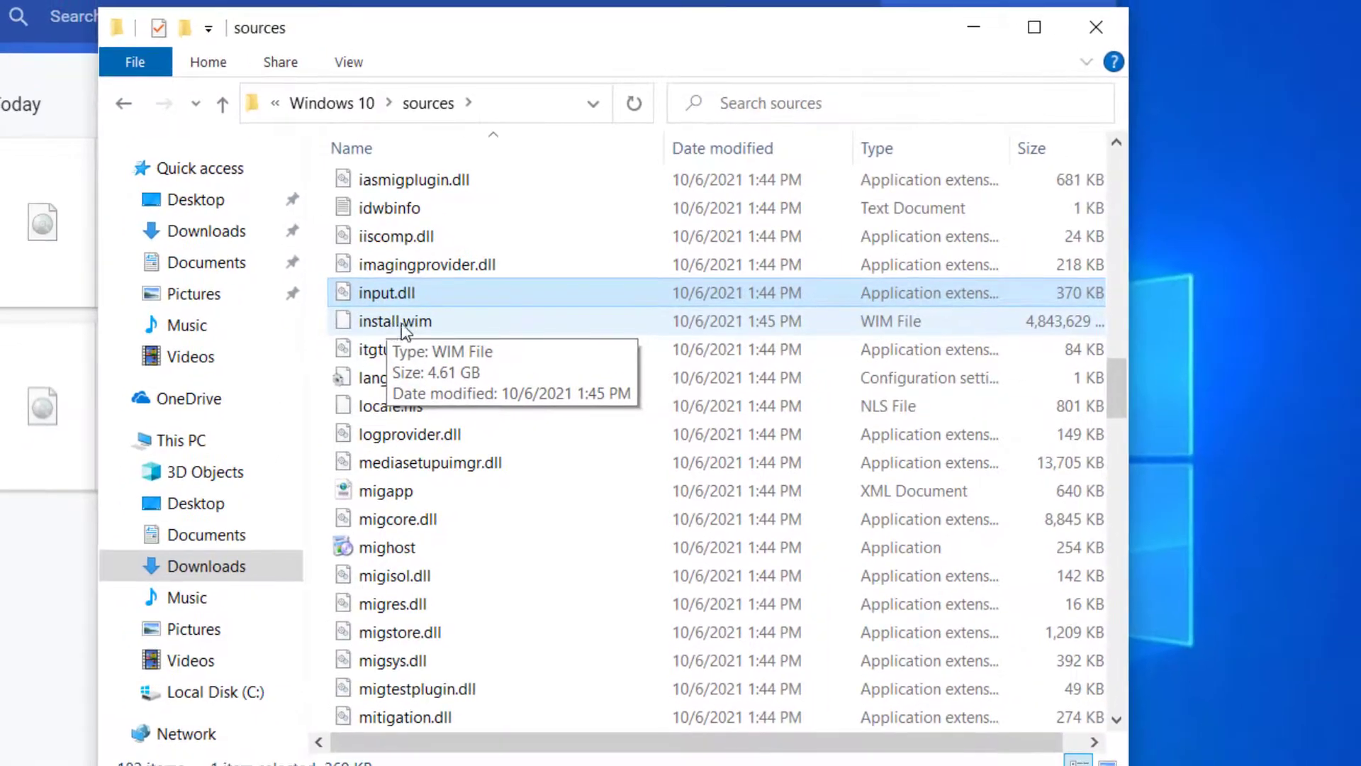
pyautogui.click(387, 326)
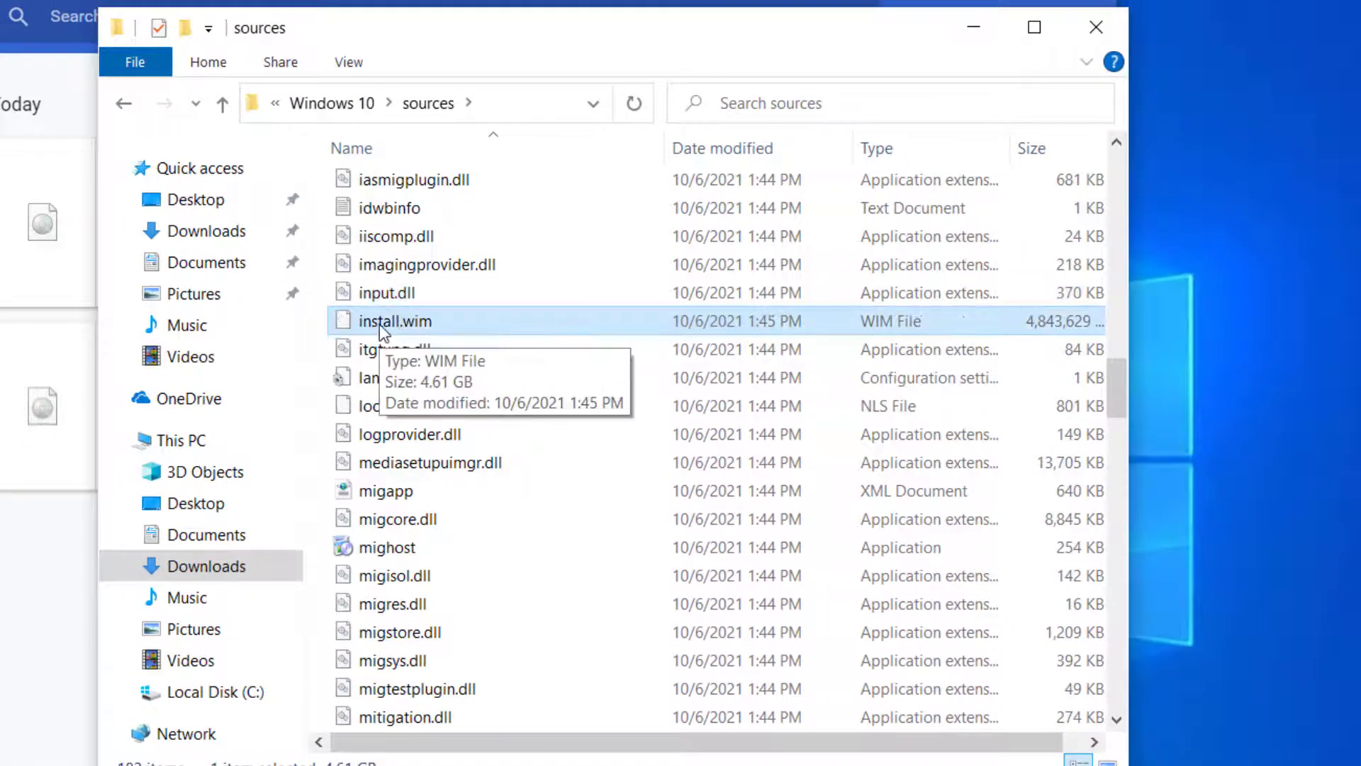
pyautogui.rightClick(380, 326)
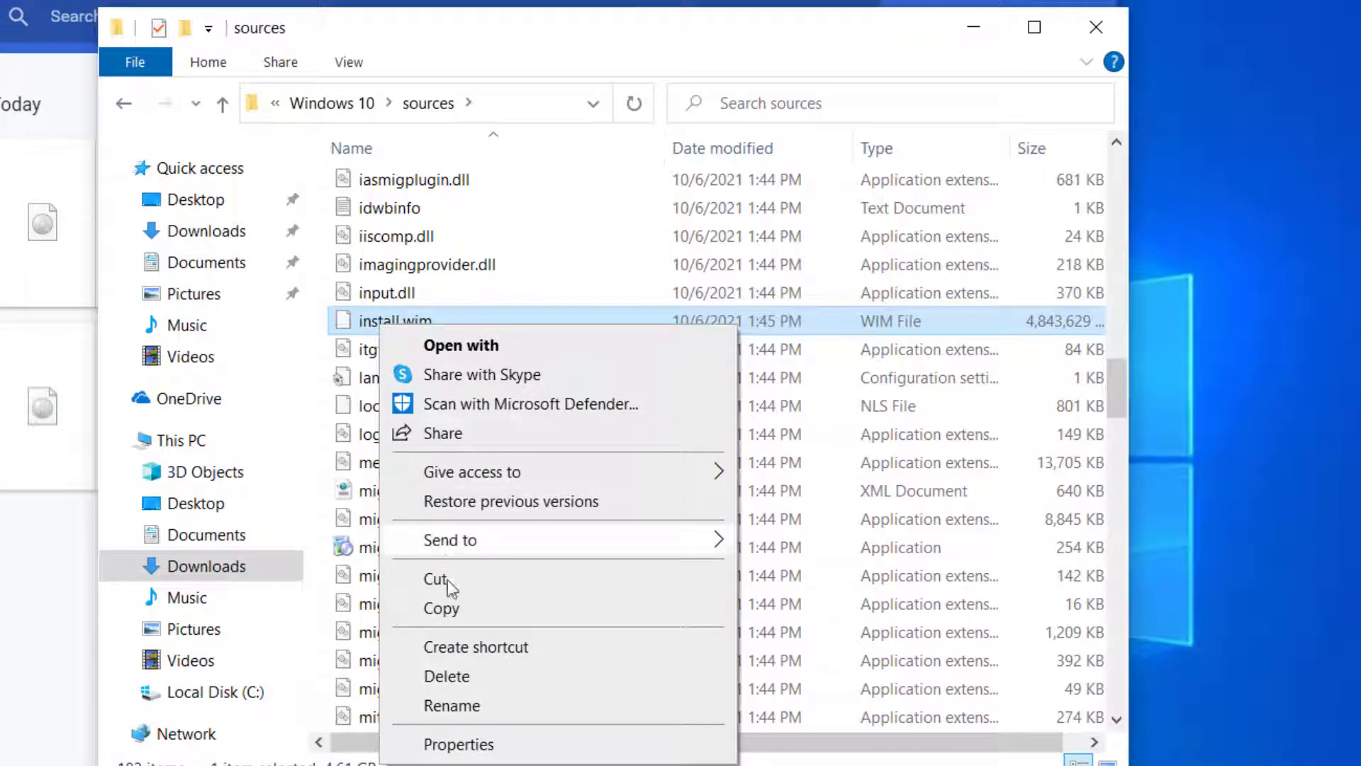
pyautogui.click(454, 676)
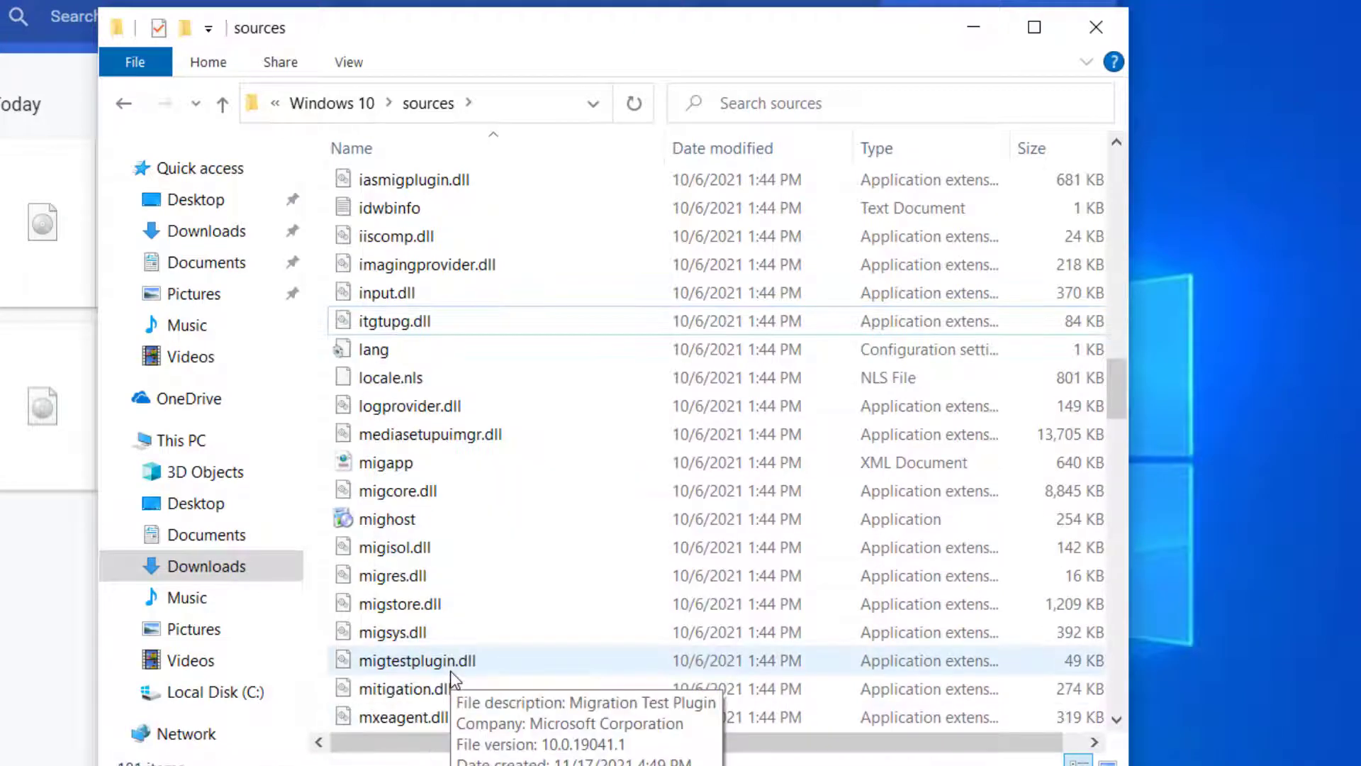
# - Navigate back up to the Downloads folder
pyautogui.click(220, 108)
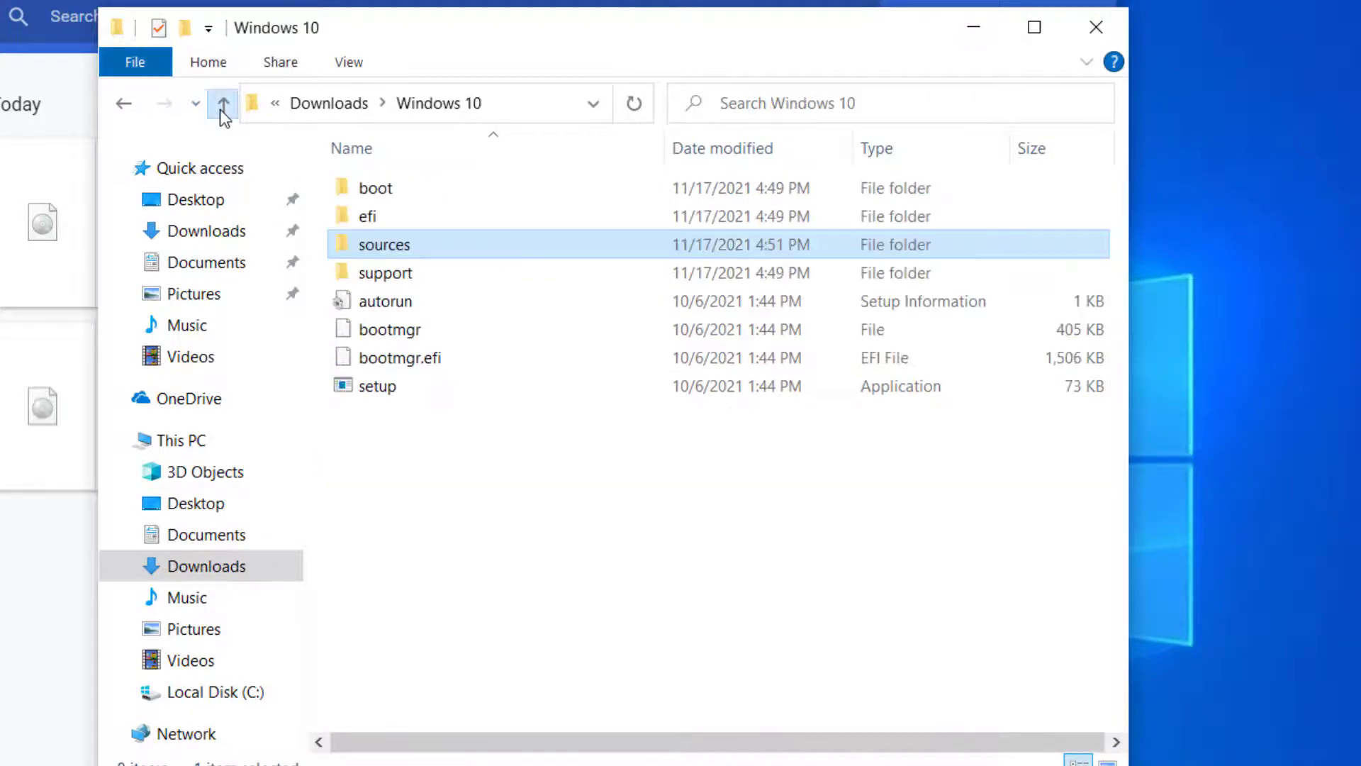
pyautogui.click(223, 106)
pyautogui.click(223, 108)
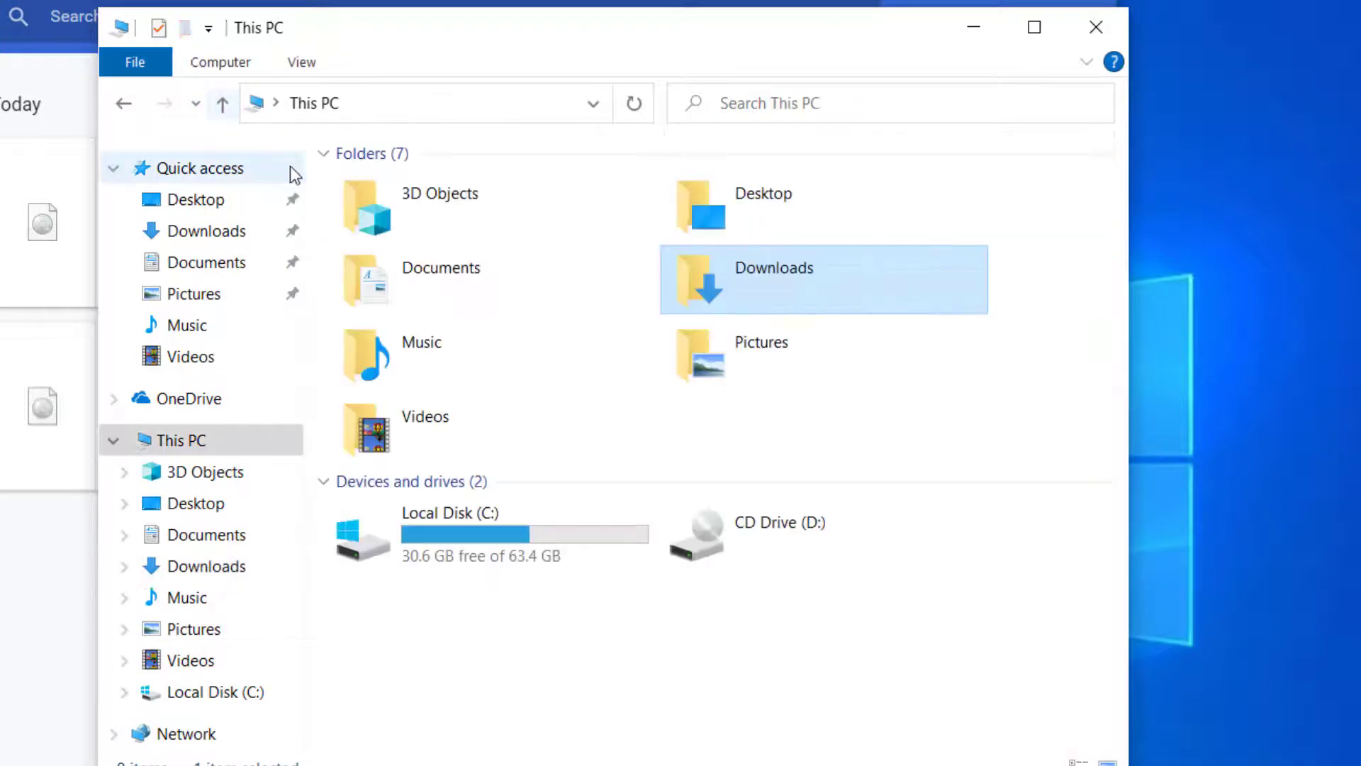
pyautogui.click(212, 234)
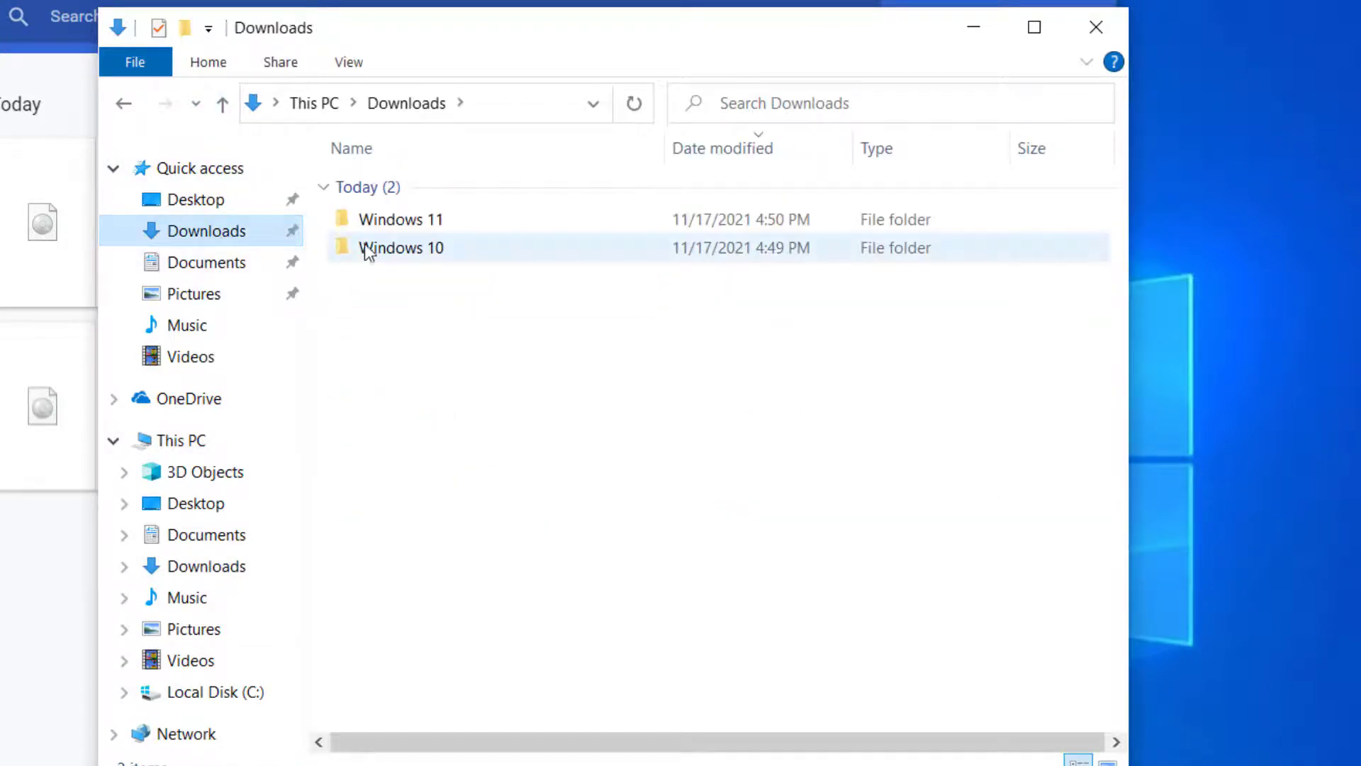
# - Copy install.wim from the Windows 11 sources folder
pyautogui.doubleClick(384, 223)
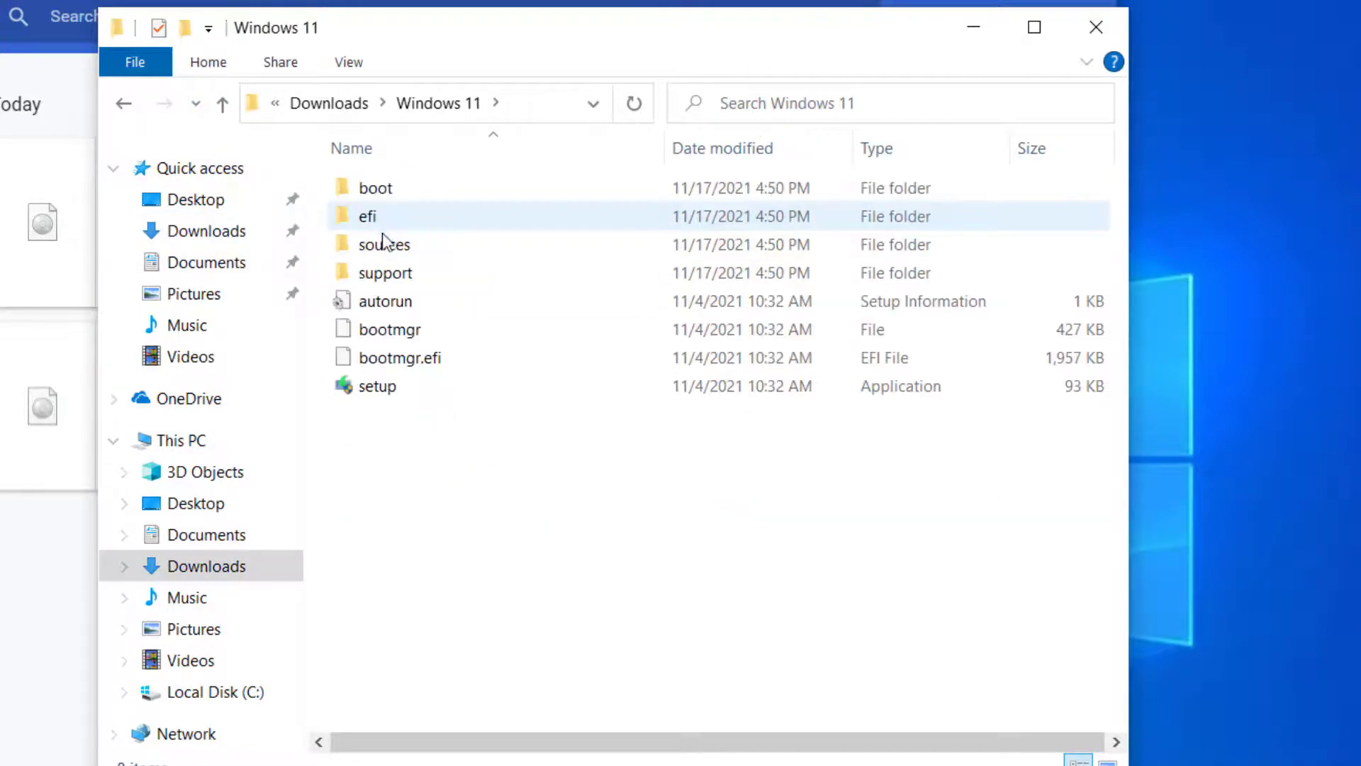
pyautogui.doubleClick(383, 244)
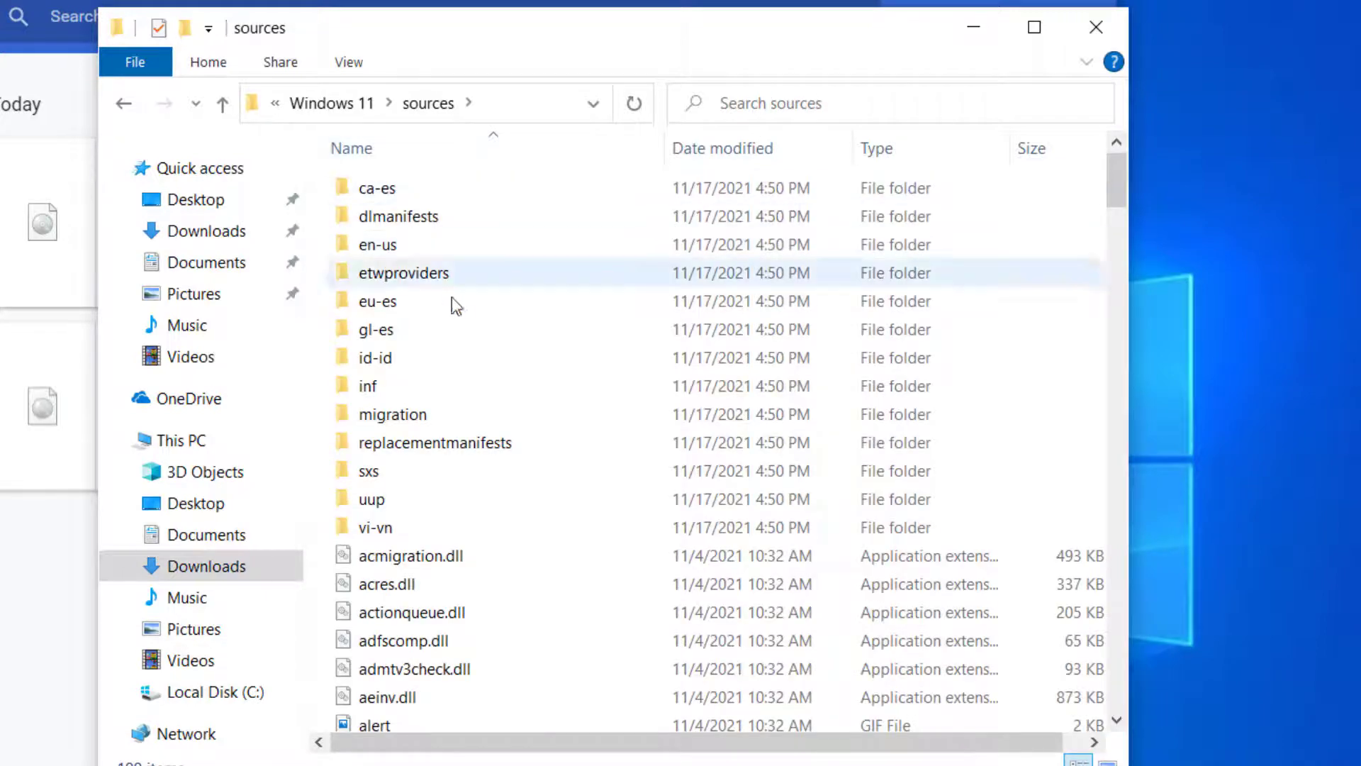
pyautogui.click(431, 435)
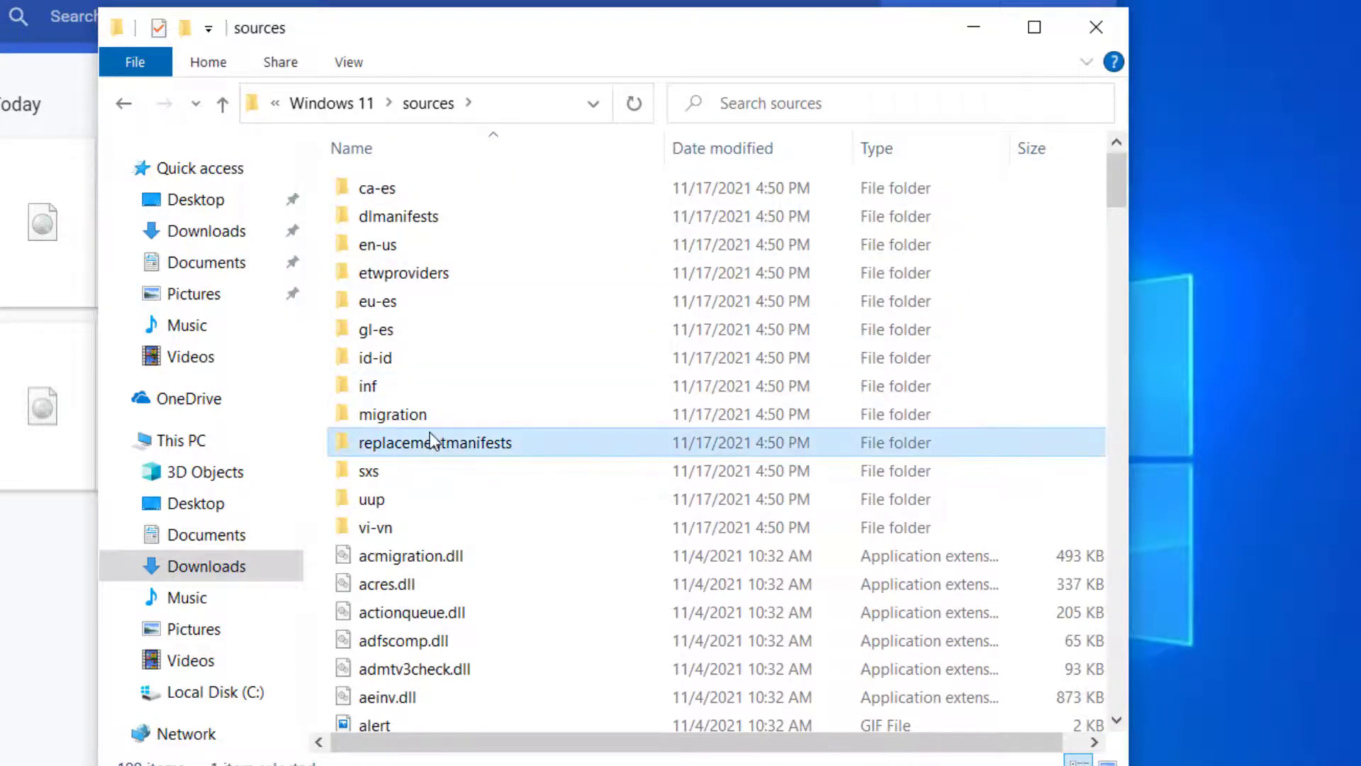
pyautogui.scroll(-20, 430, 432)
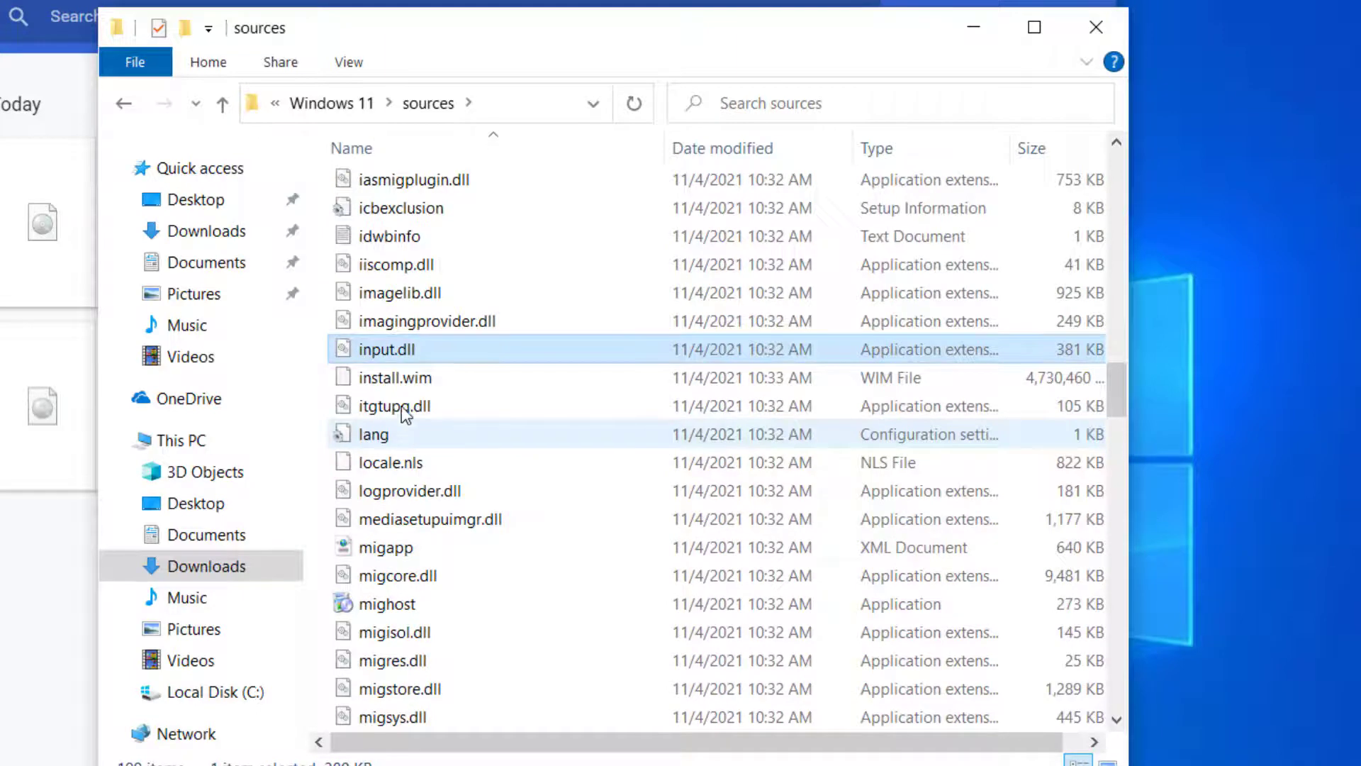
pyautogui.click(402, 380)
pyautogui.rightClick(397, 383)
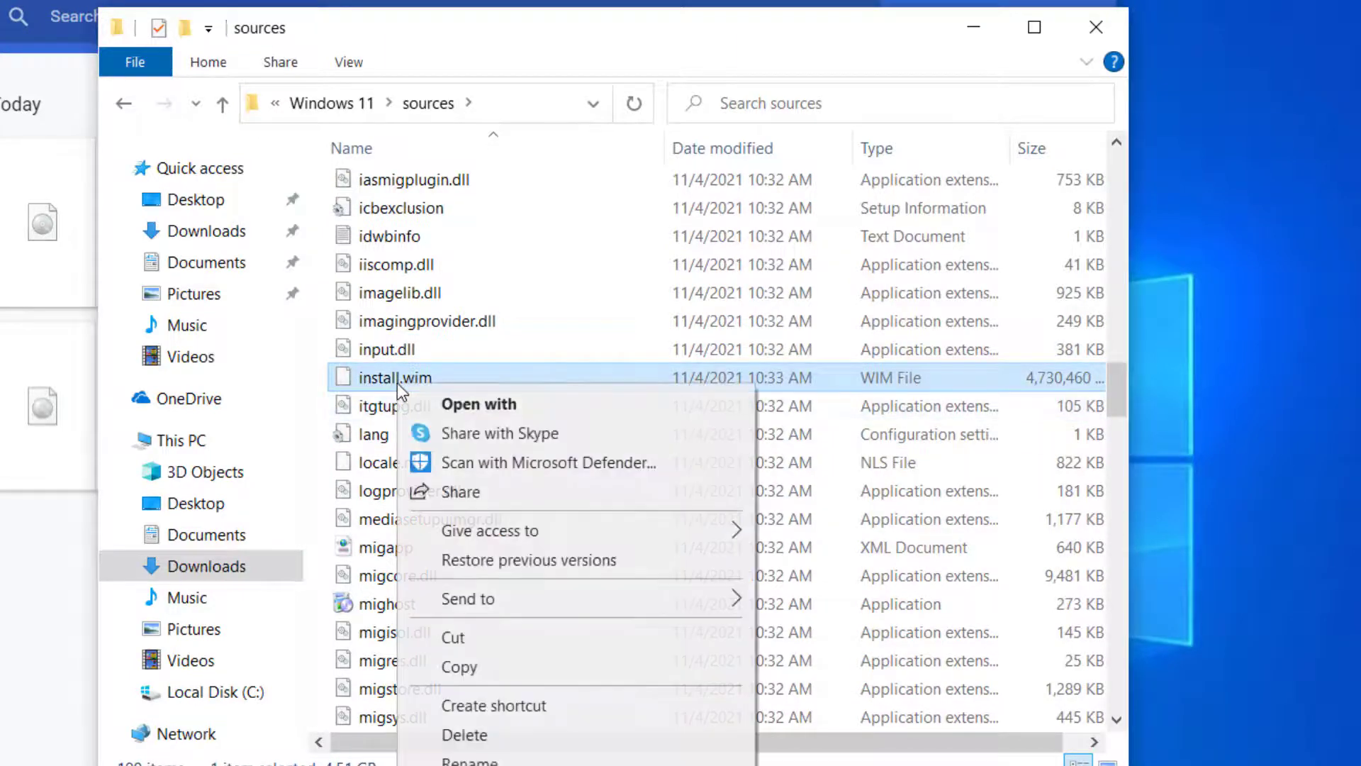
pyautogui.click(461, 666)
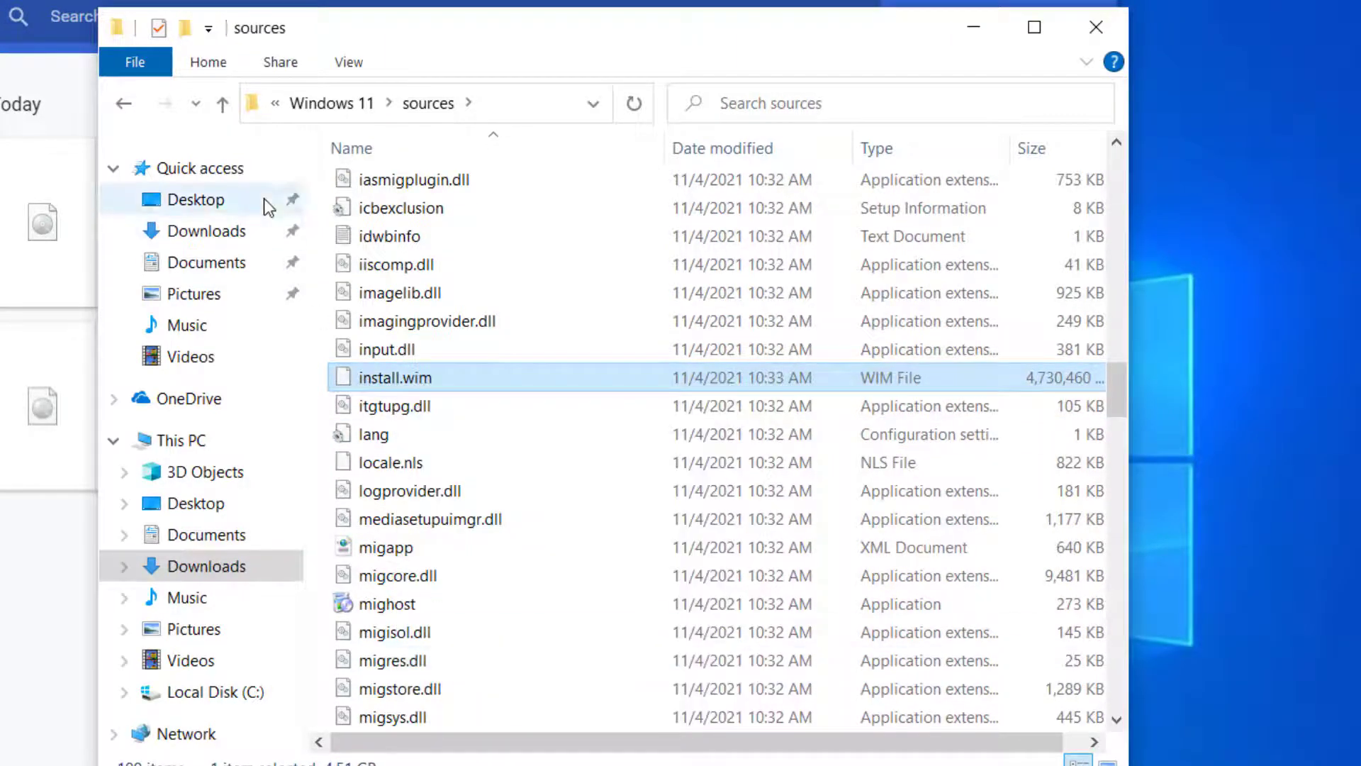
# - Paste install.wim into the Windows 10 sources folder and return to the Windows 10 folder
pyautogui.click(310, 106)
pyautogui.click(308, 106)
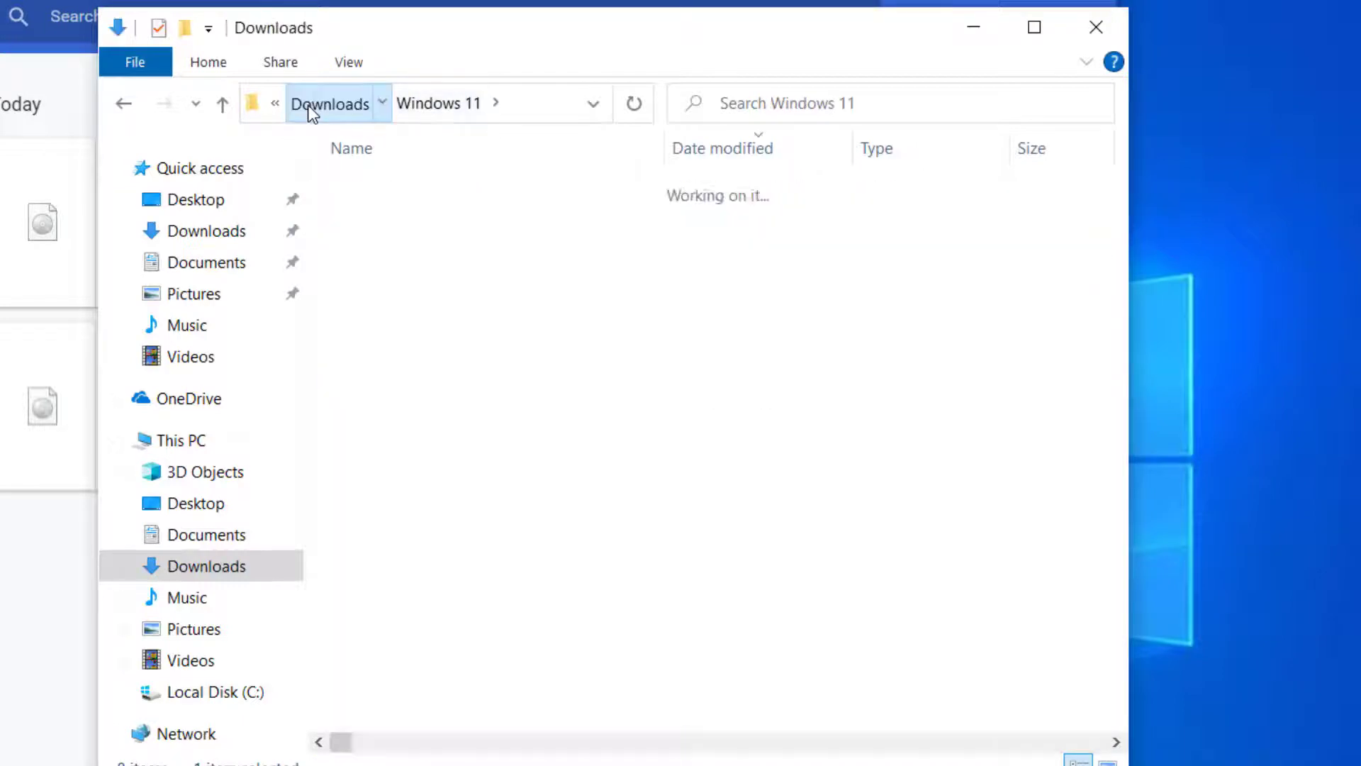
pyautogui.doubleClick(389, 249)
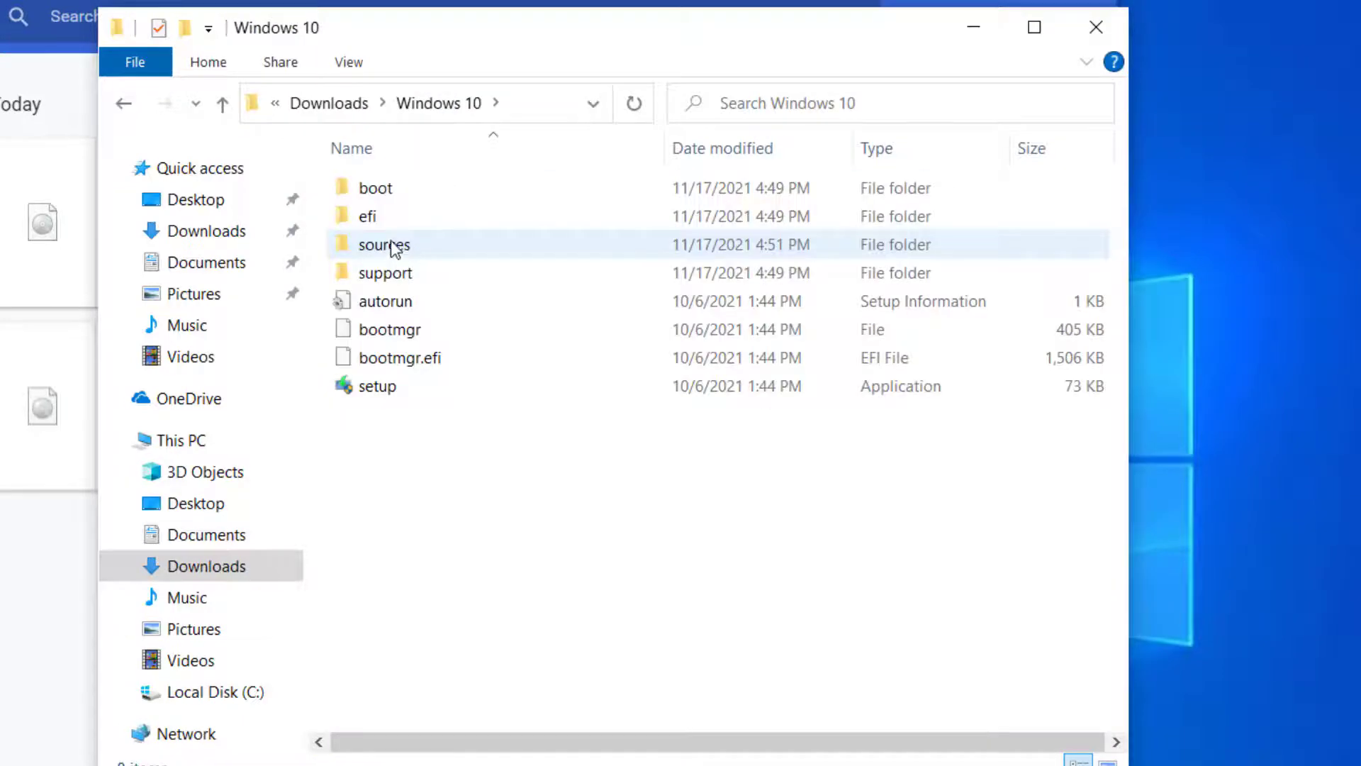
pyautogui.doubleClick(387, 248)
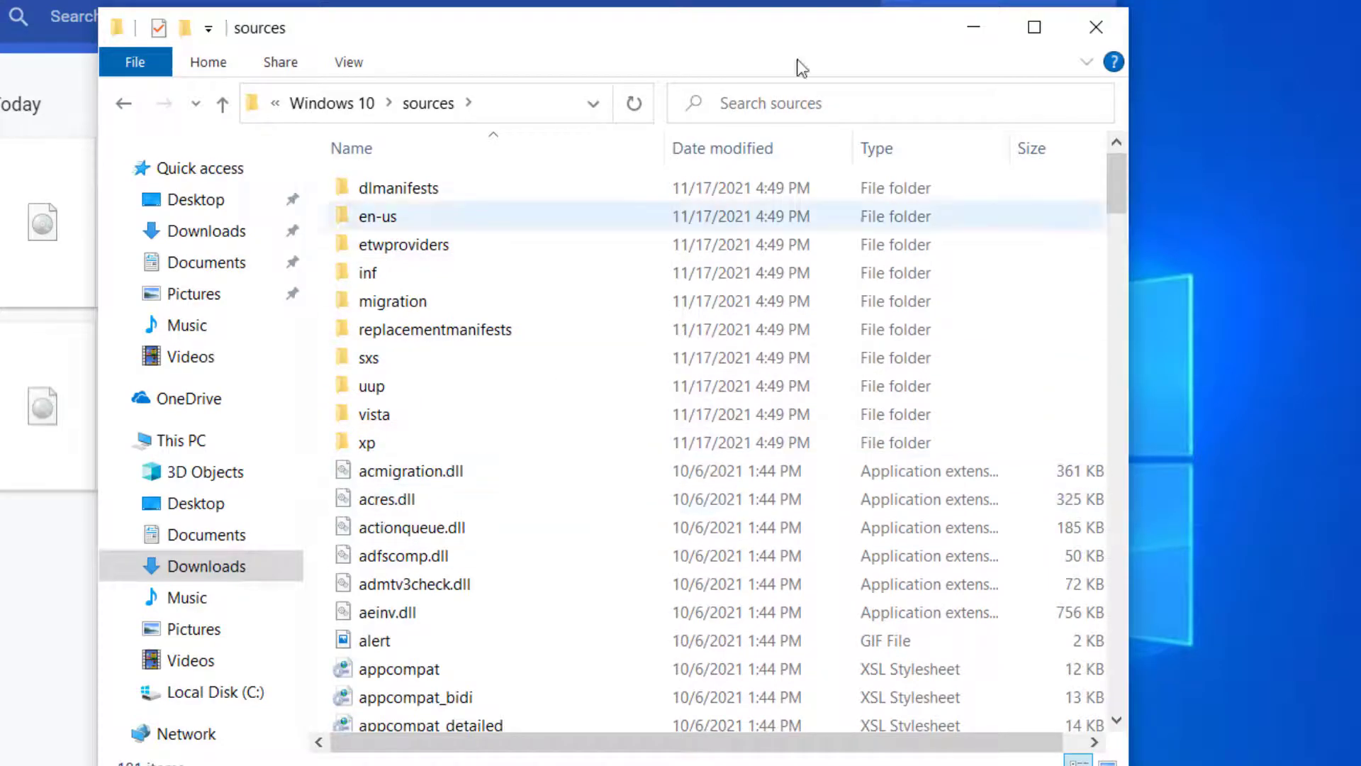
pyautogui.rightClick(327, 501)
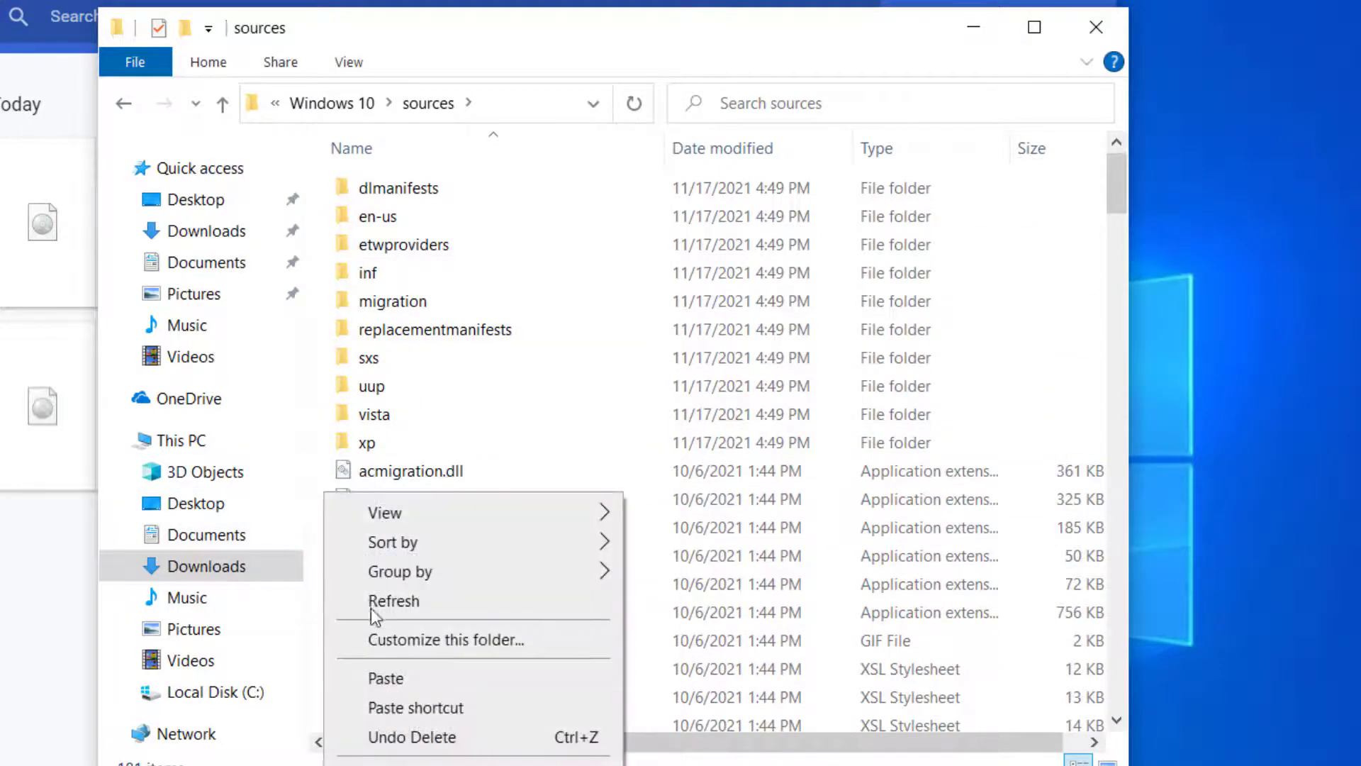
pyautogui.click(392, 677)
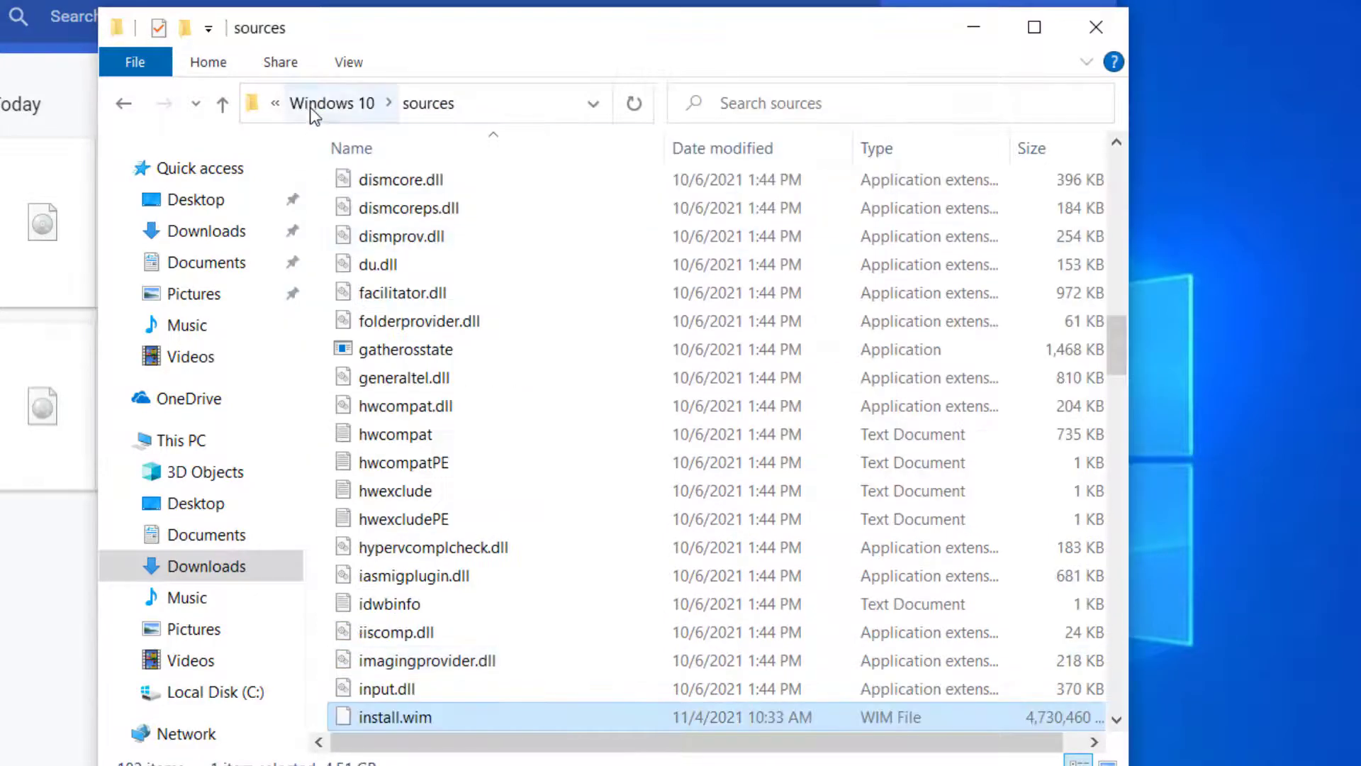
pyautogui.click(312, 108)
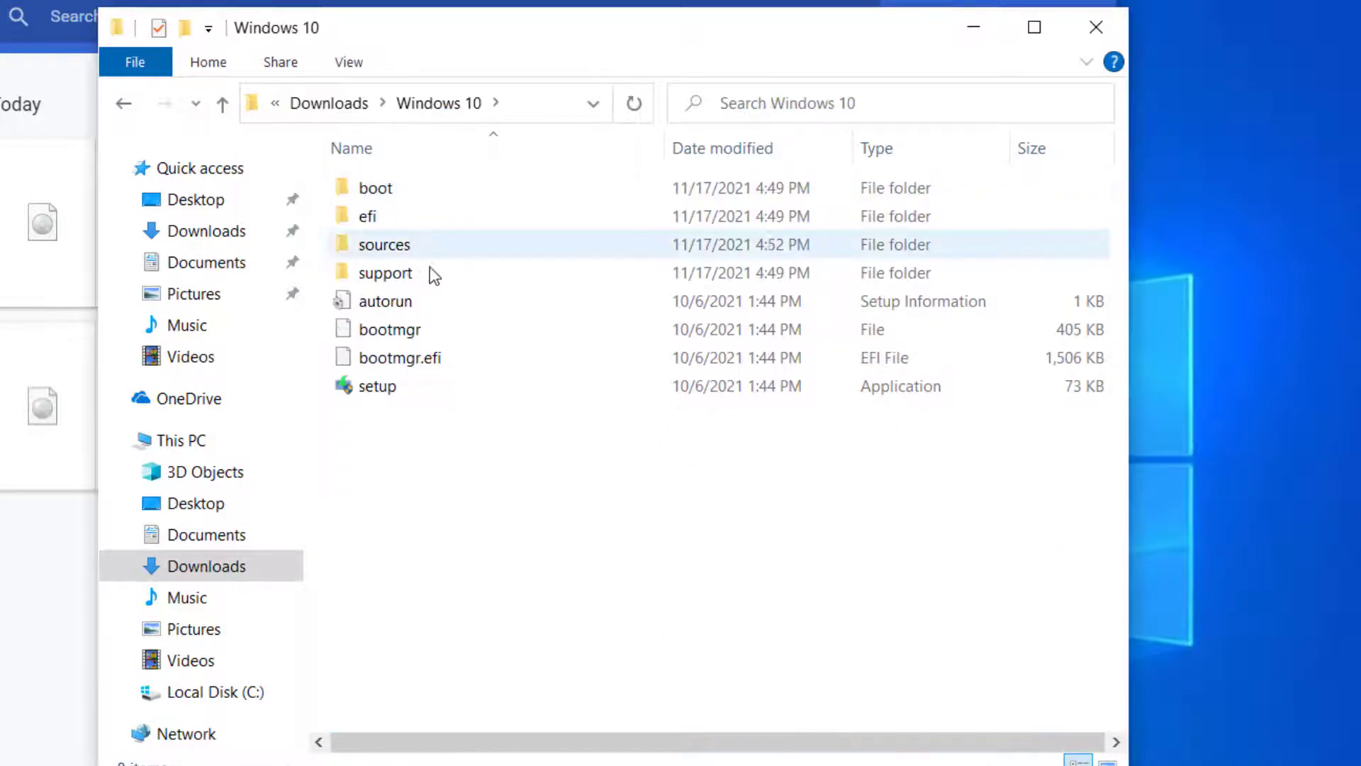
# - Run setup with admin approval, set updates to 'Not right now' and turn off diagnostics sharing
pyautogui.doubleClick(381, 388)
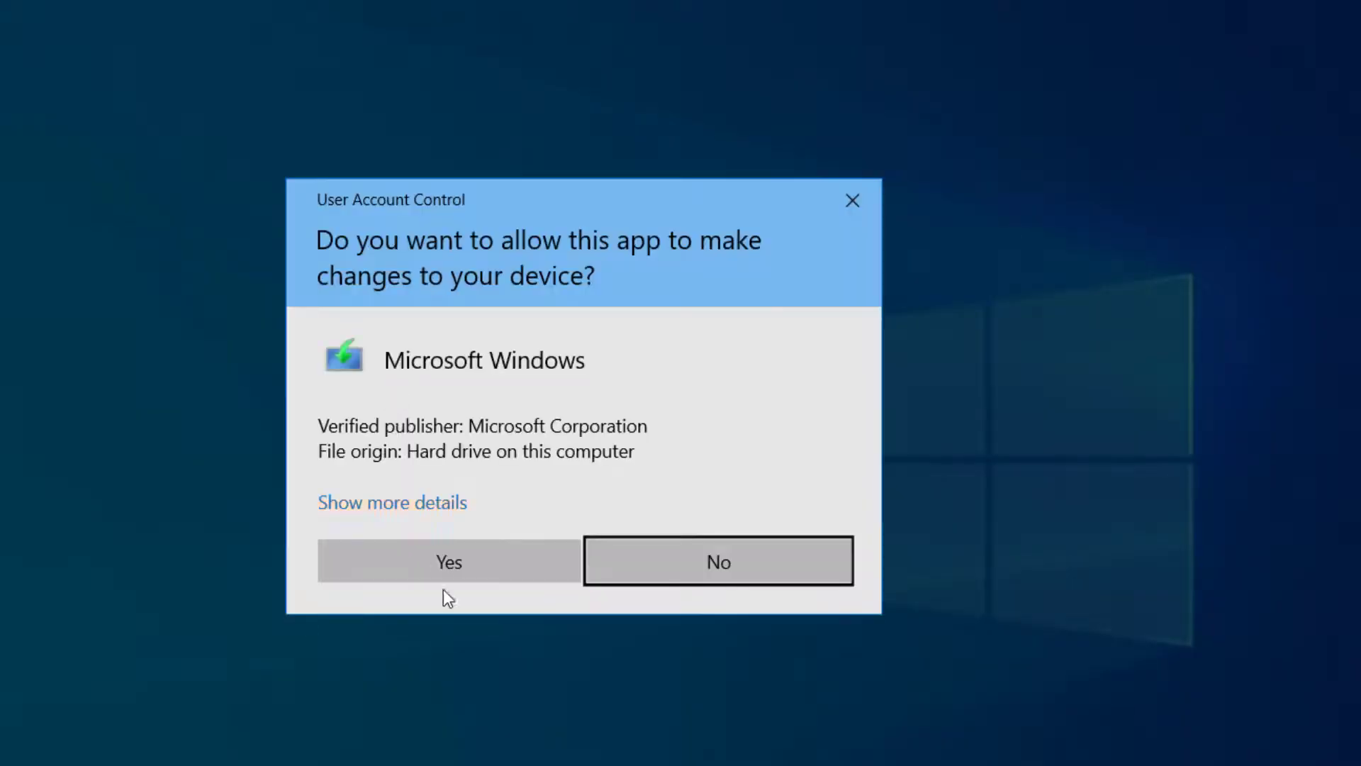
pyautogui.click(445, 556)
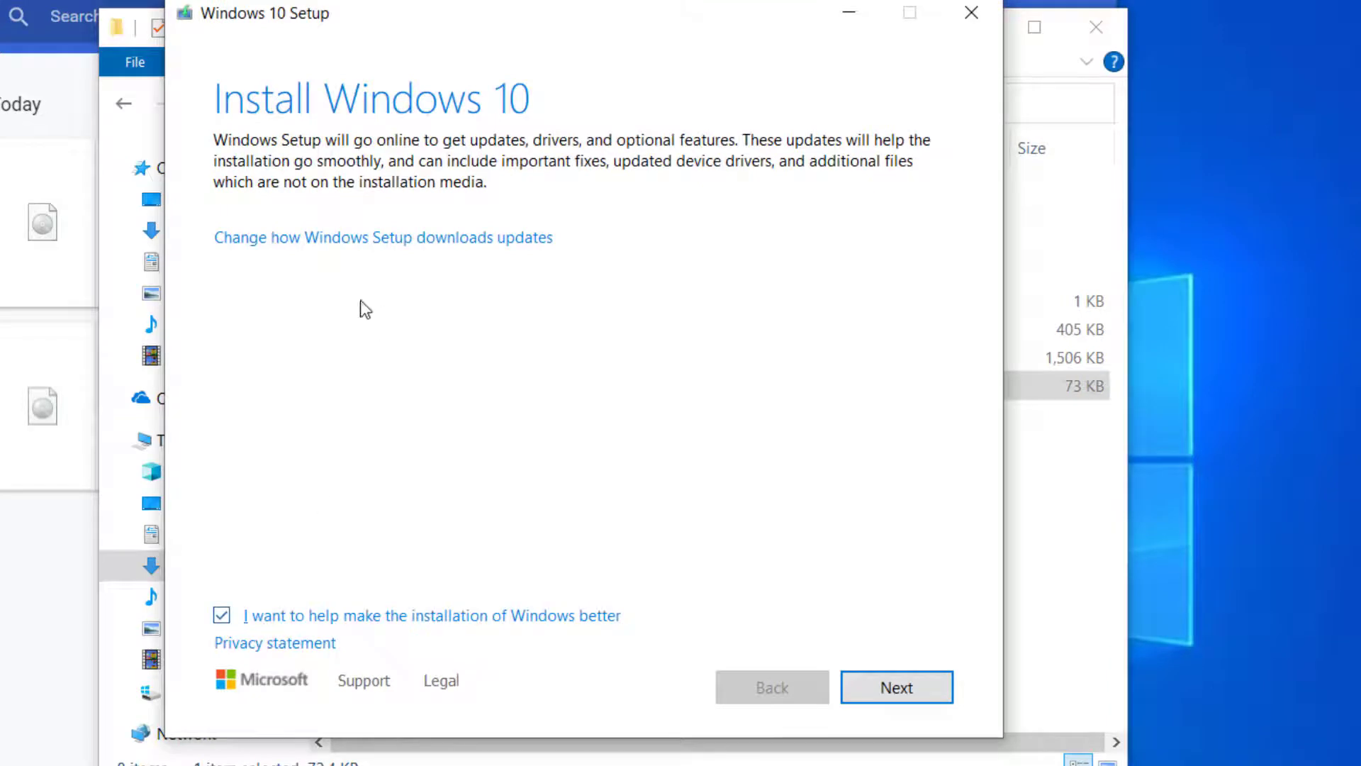
pyautogui.click(331, 242)
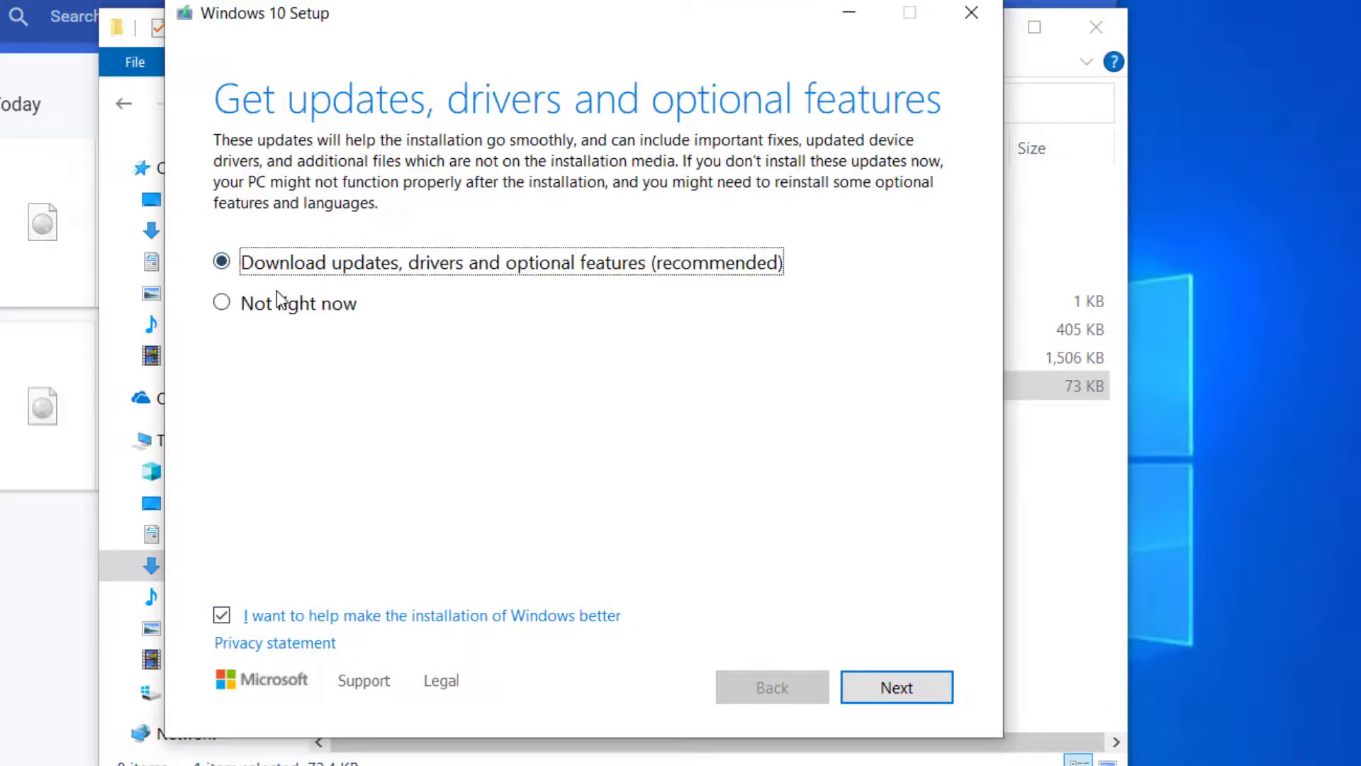
pyautogui.click(222, 305)
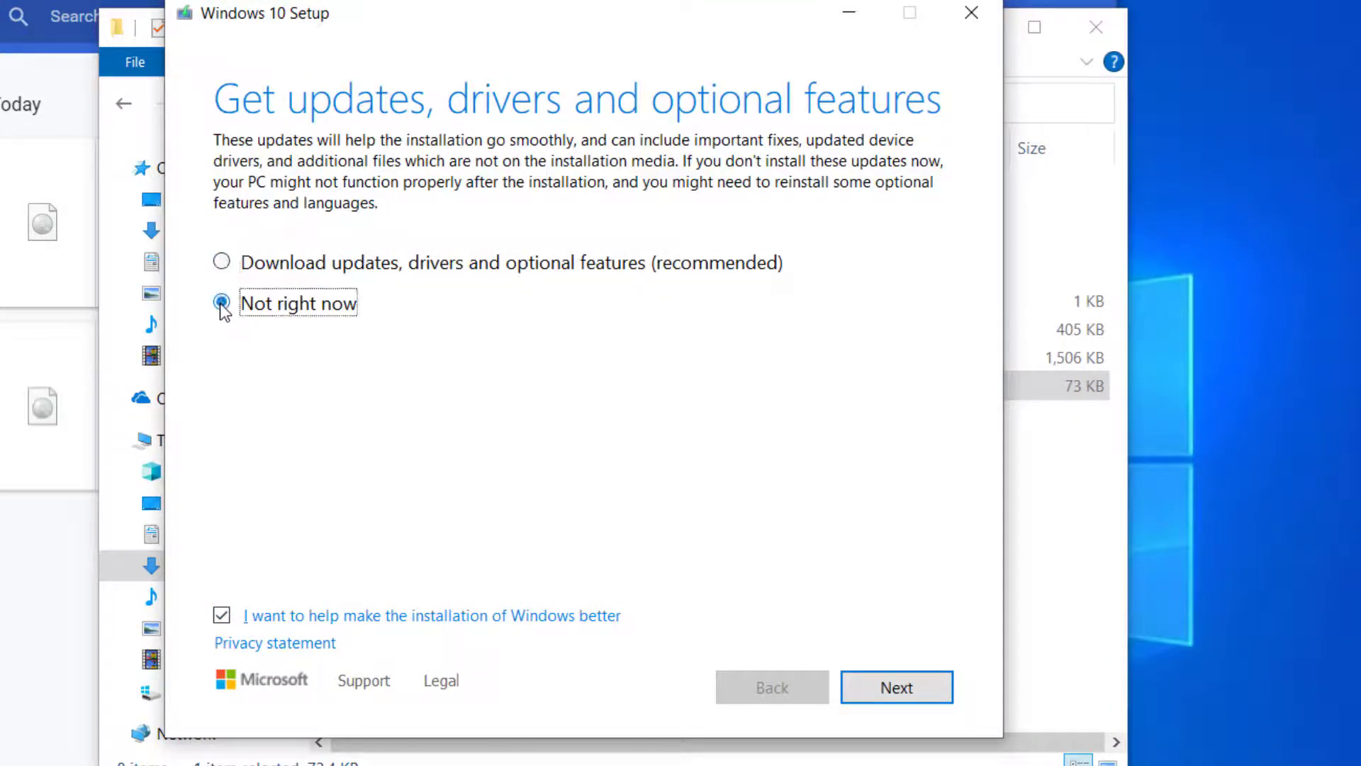
pyautogui.click(221, 616)
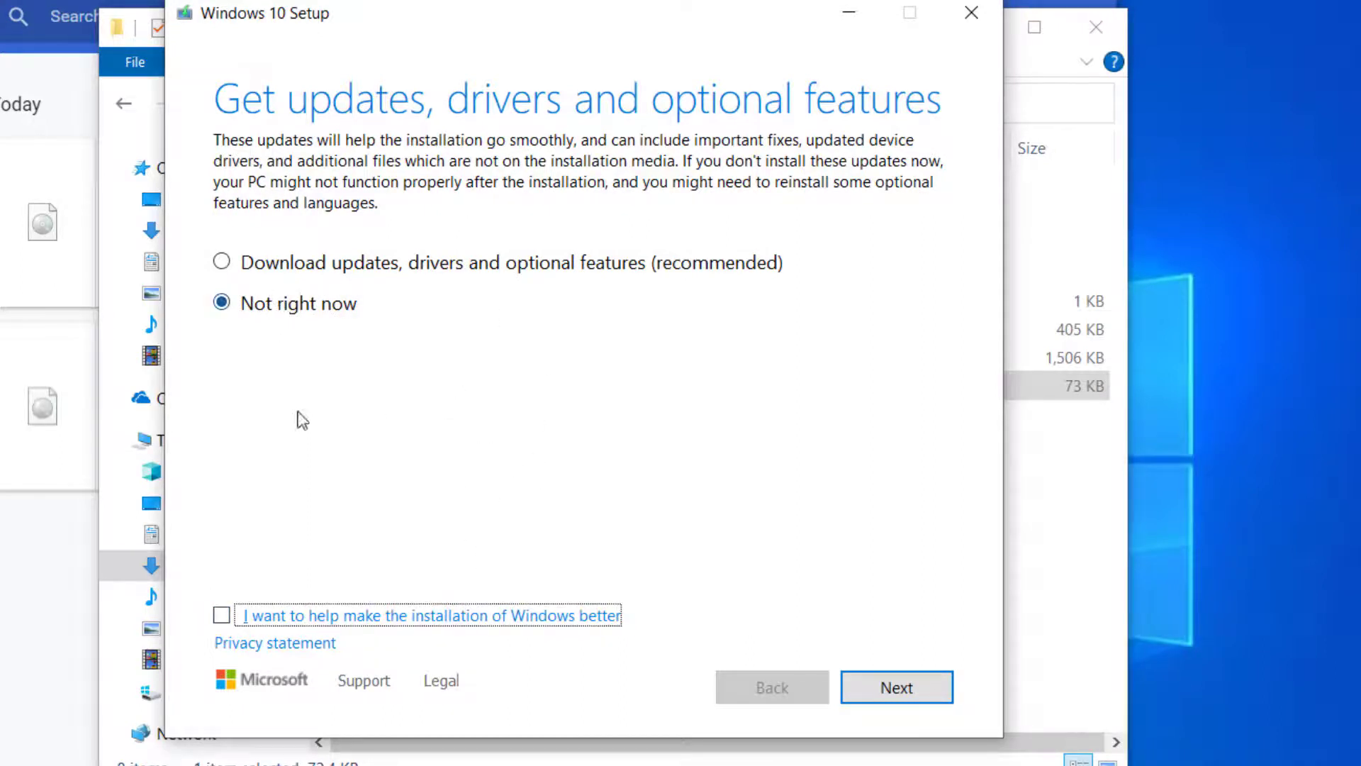
pyautogui.click(905, 687)
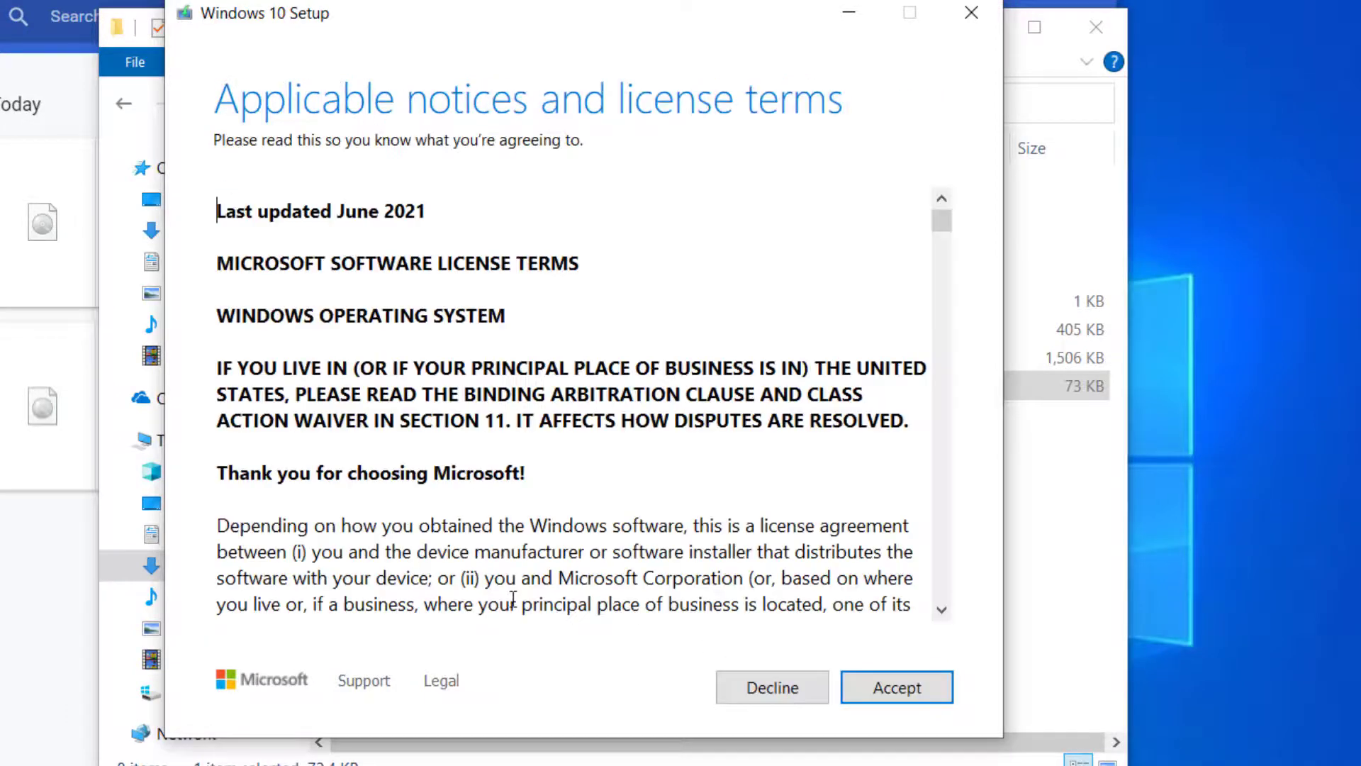
# - Accept the Windows license terms
pyautogui.scroll(-2, 513, 599)
pyautogui.click(899, 687)
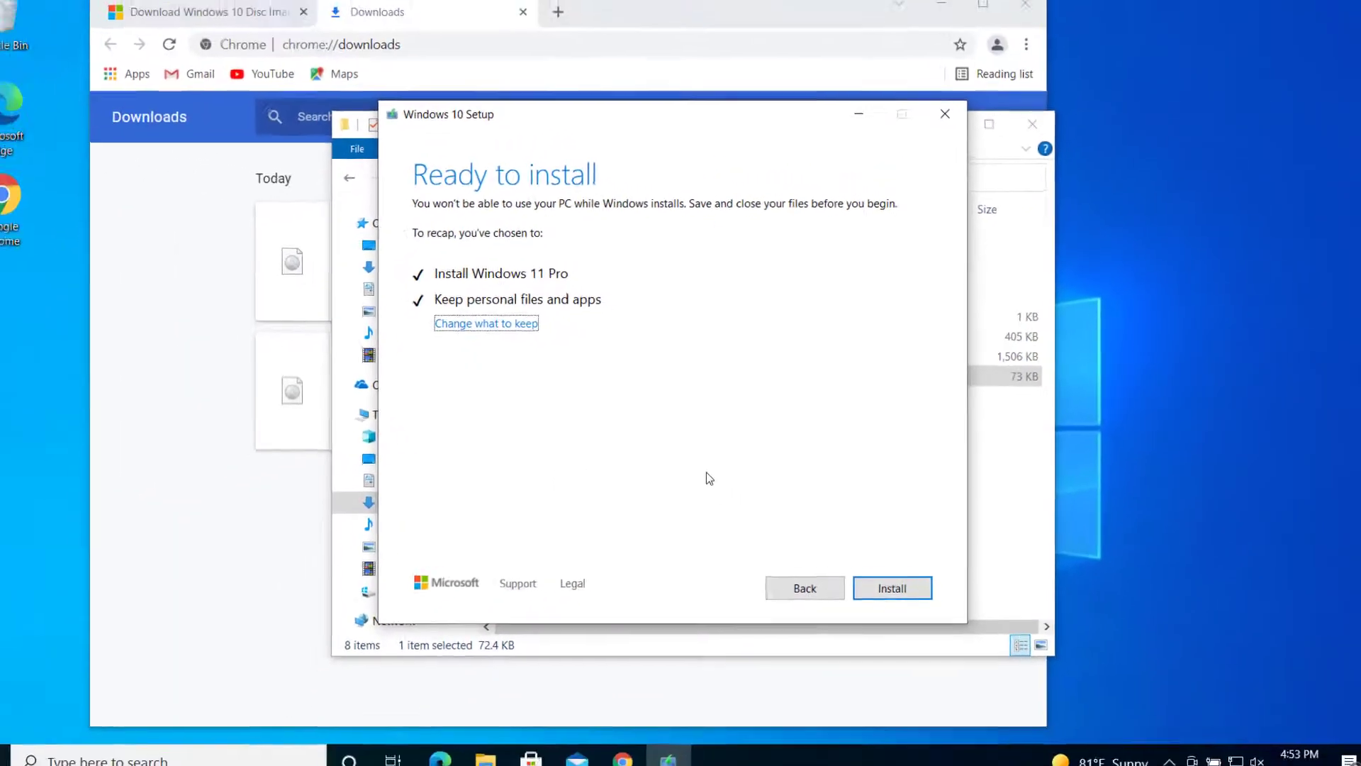
# - Start installing Windows 11 Pro, keeping personal files and apps
pyautogui.click(892, 580)
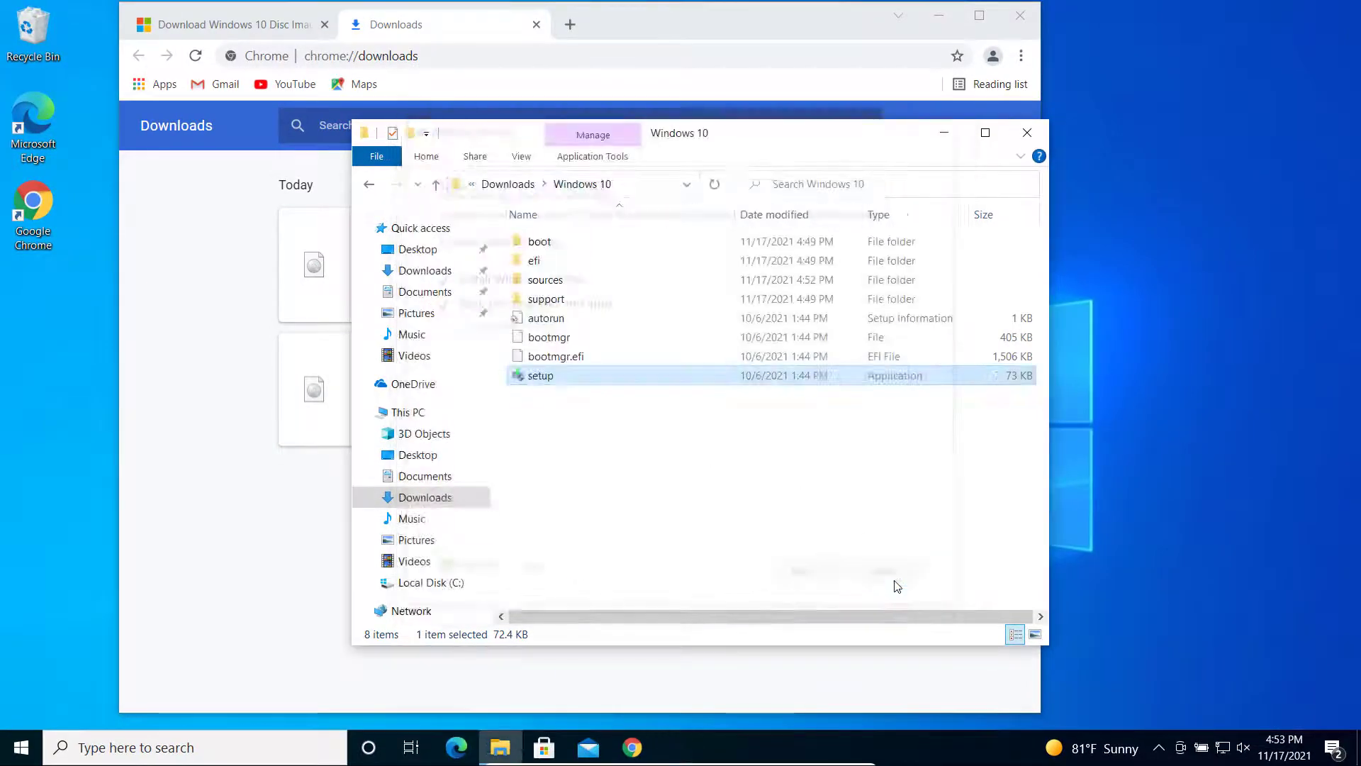